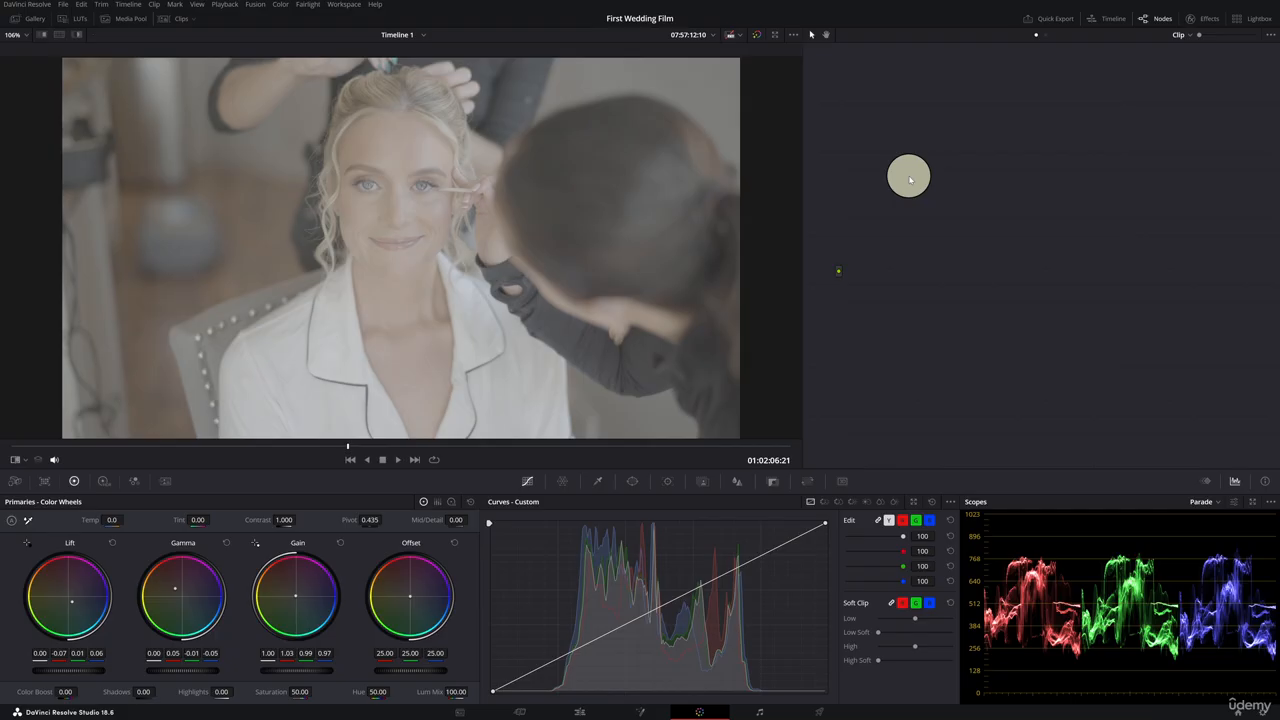
Save the project and reset all grades and nodes on the current clip.
key("ctrl+s")
right_click(910, 180)
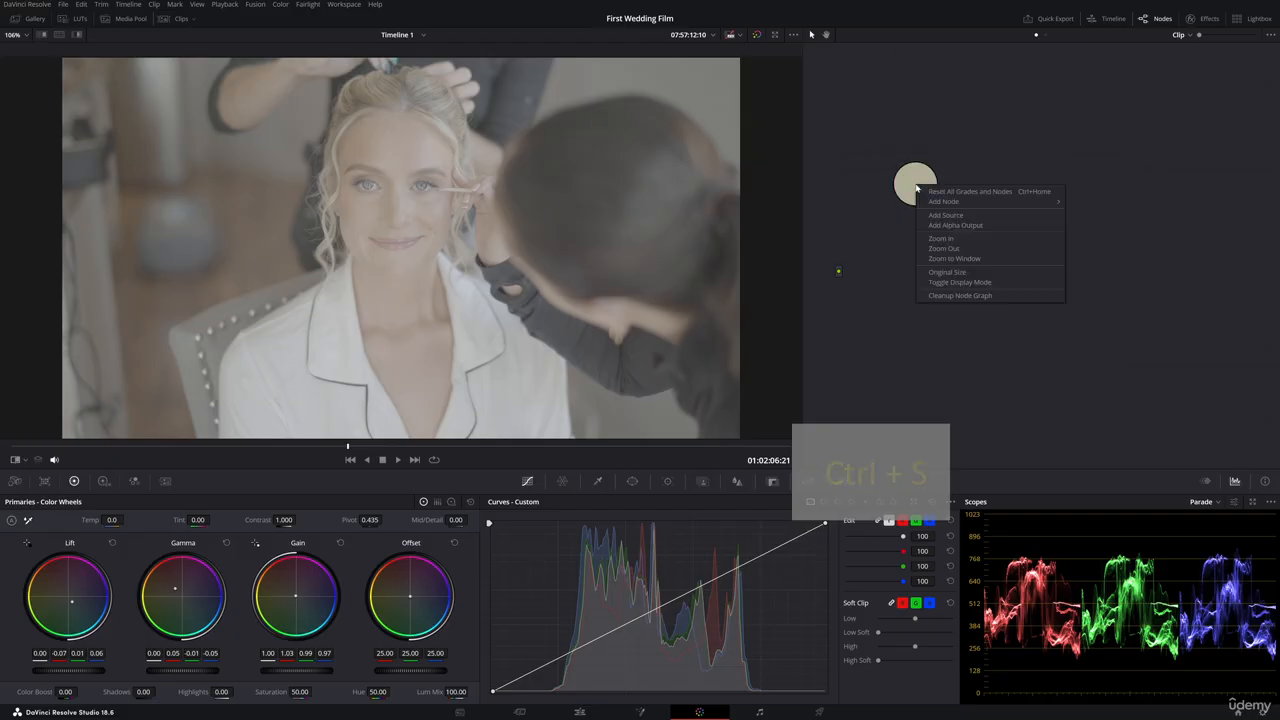
mouse_move(997, 203)
left_click(1090, 201)
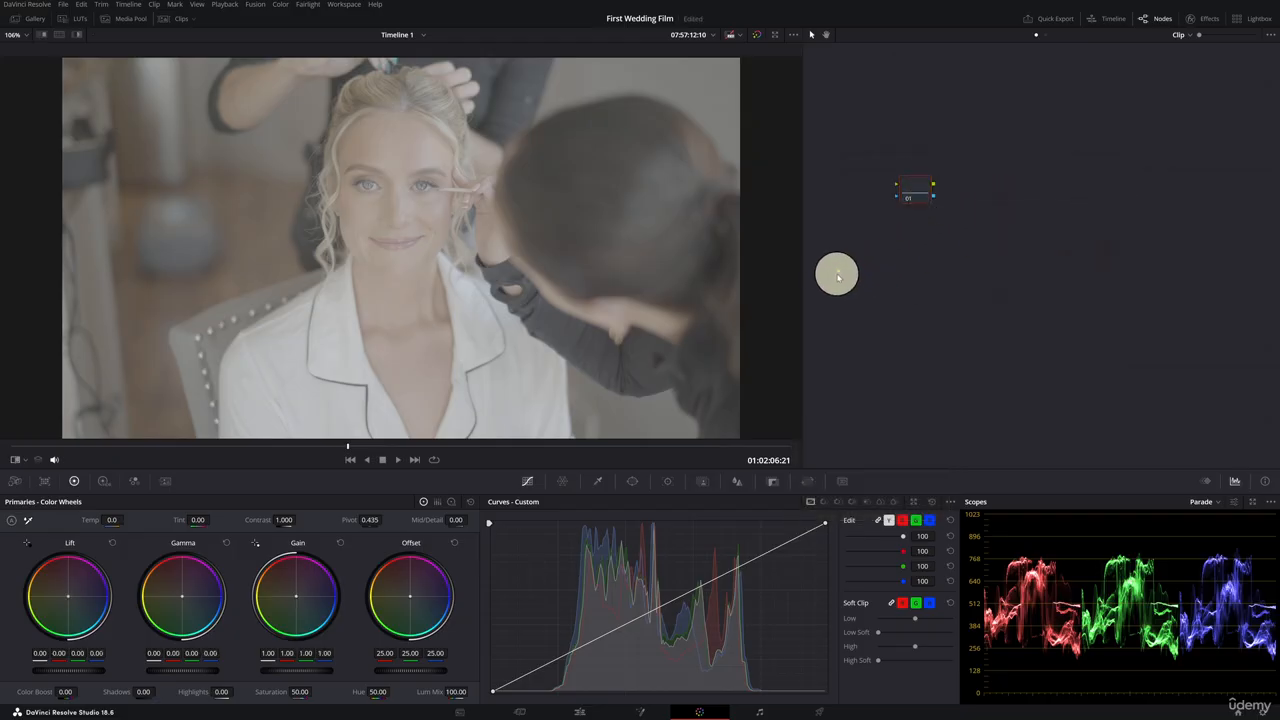
Connect node 01 between the source input and the output in the node graph.
left_click_drag(838, 272, 896, 186)
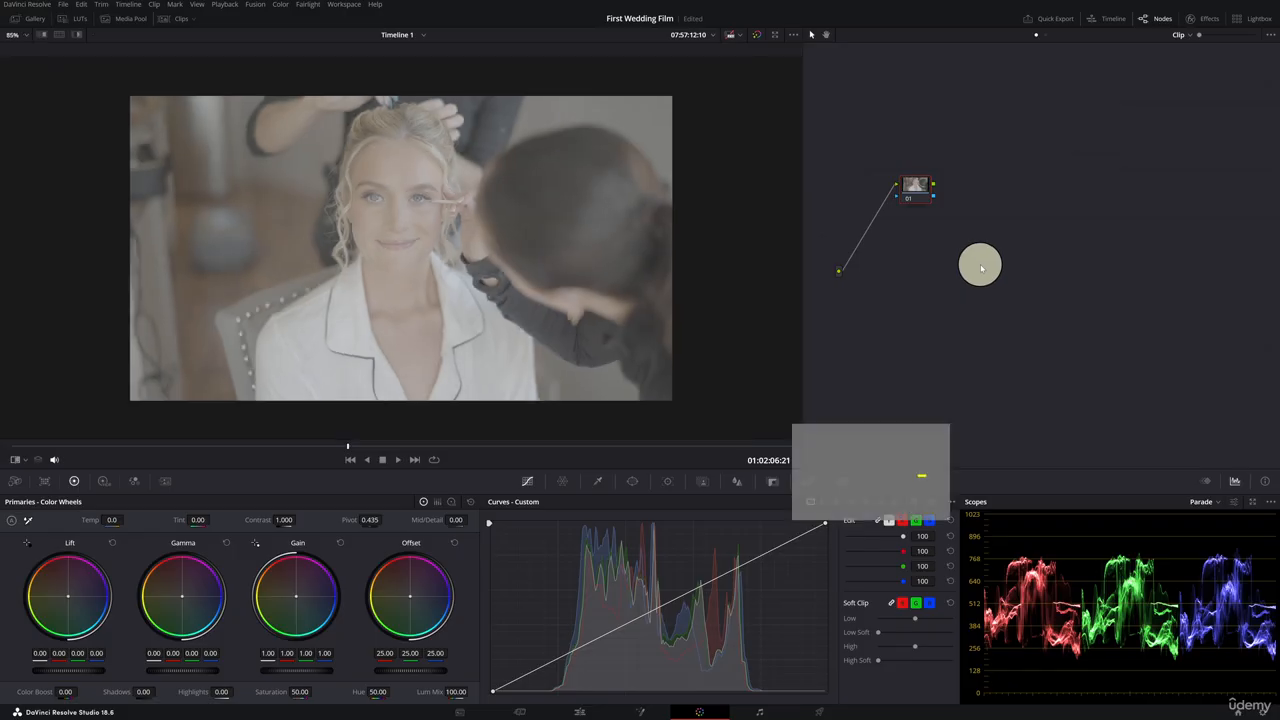
left_click_drag(1085, 240, 1003, 236)
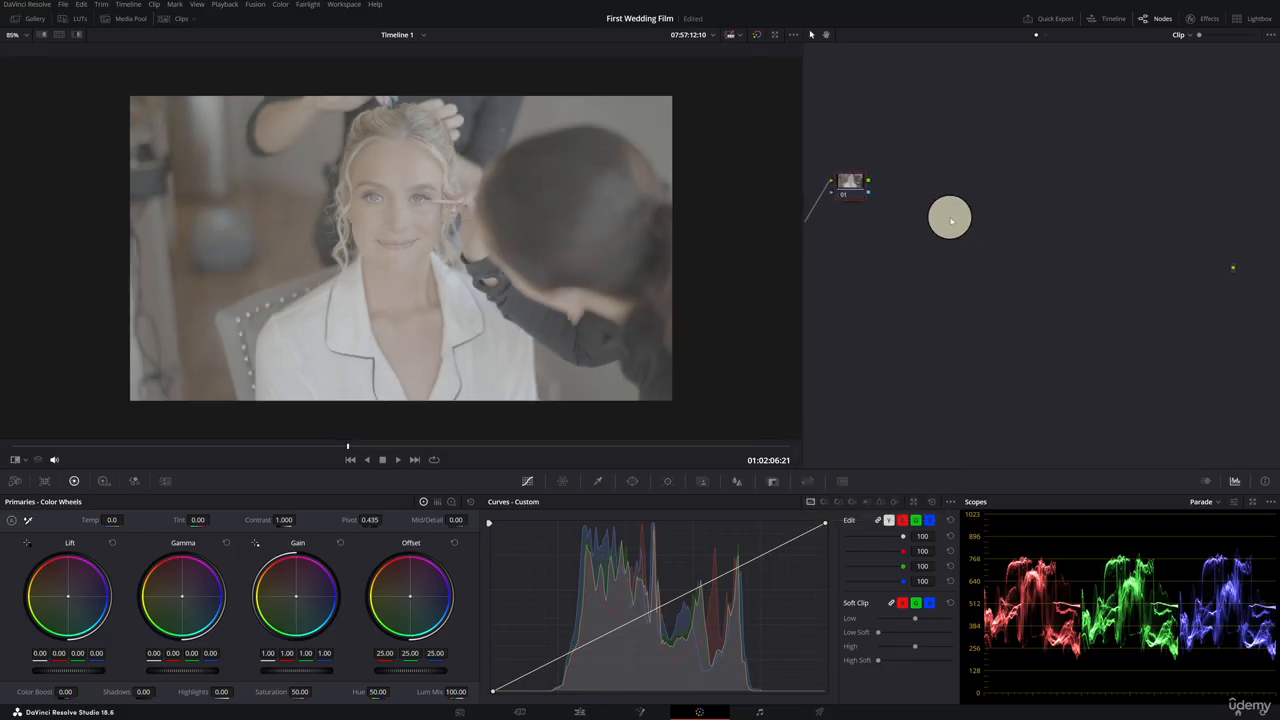
left_click_drag(869, 183, 1233, 268)
left_click_drag(869, 193, 896, 213)
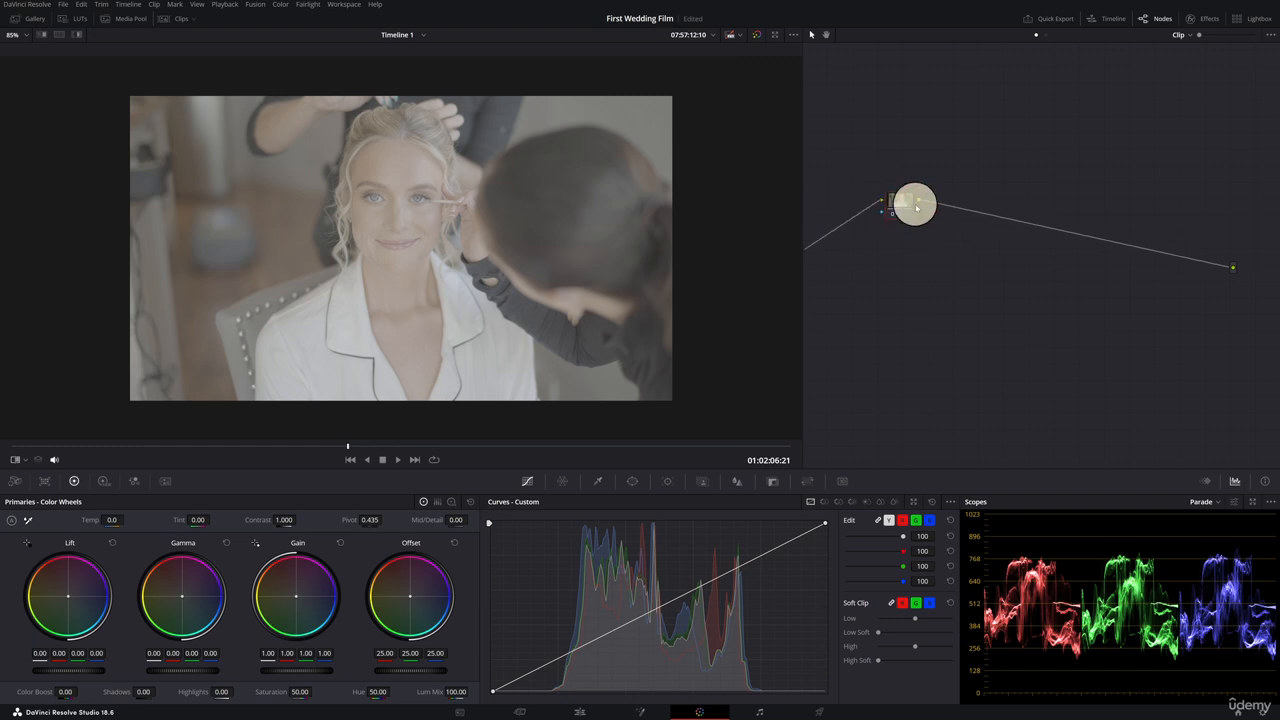
Add a serial node 02 after node 01.
key("alt+s")
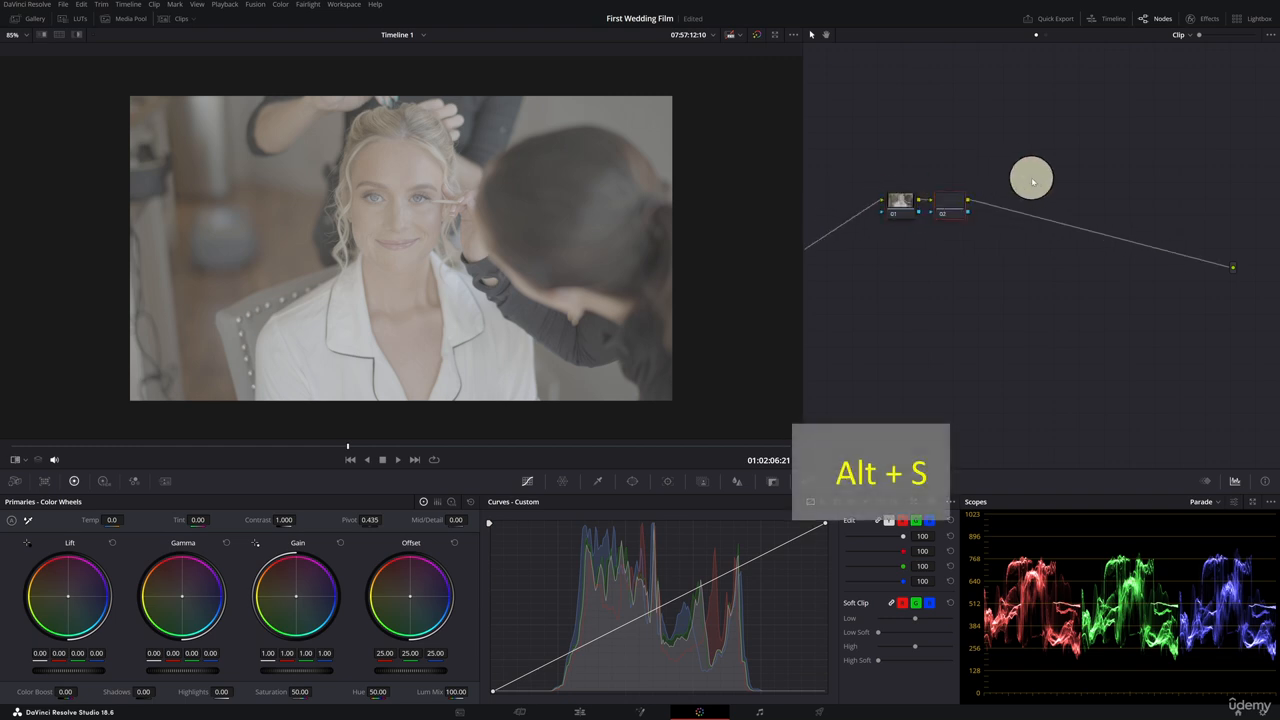
left_click(986, 203)
left_click(897, 208)
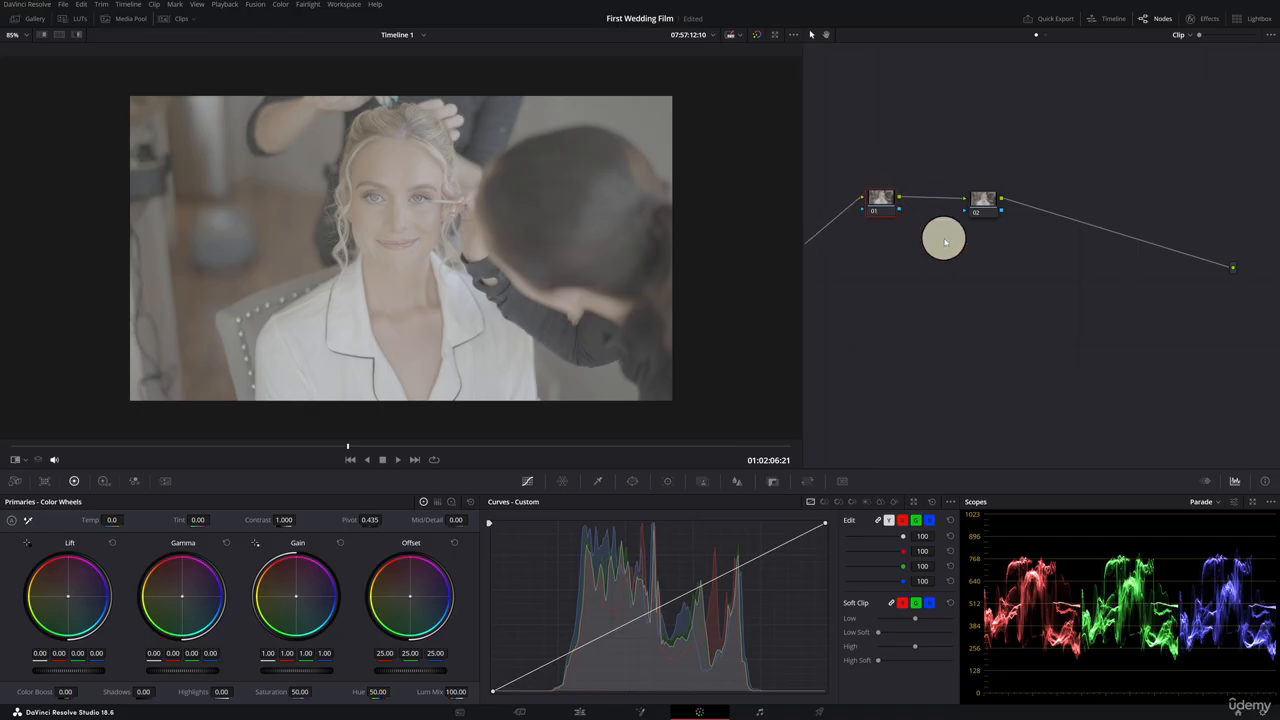
Spread nodes 01 and 02 apart in the node graph.
scroll(998, 287, "down", 1)
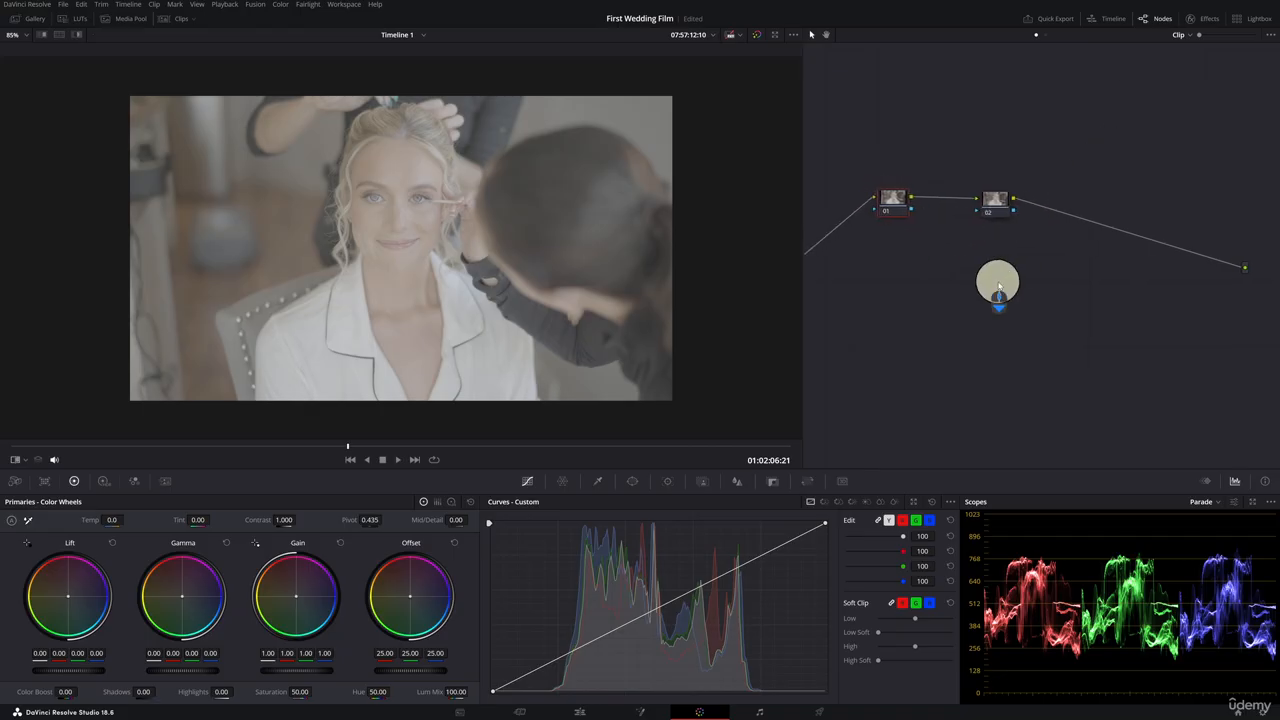
scroll(998, 287, "left", 2)
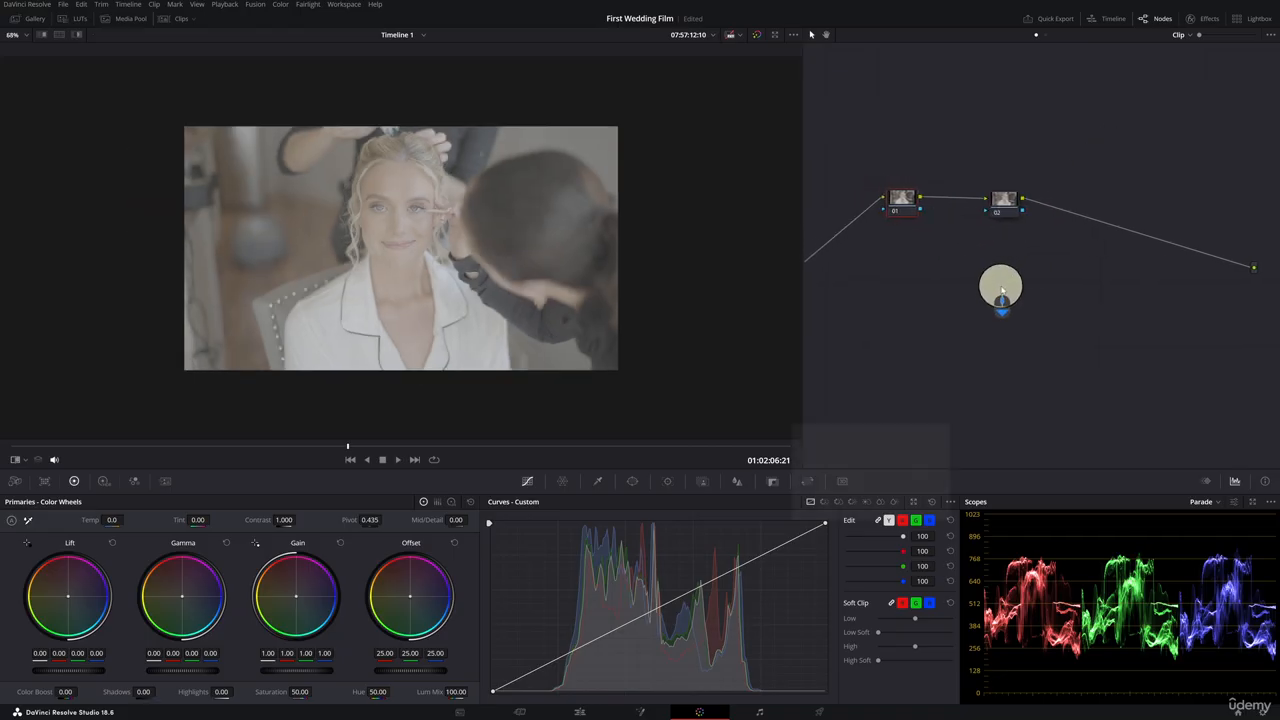
scroll(1000, 288, "up", 2)
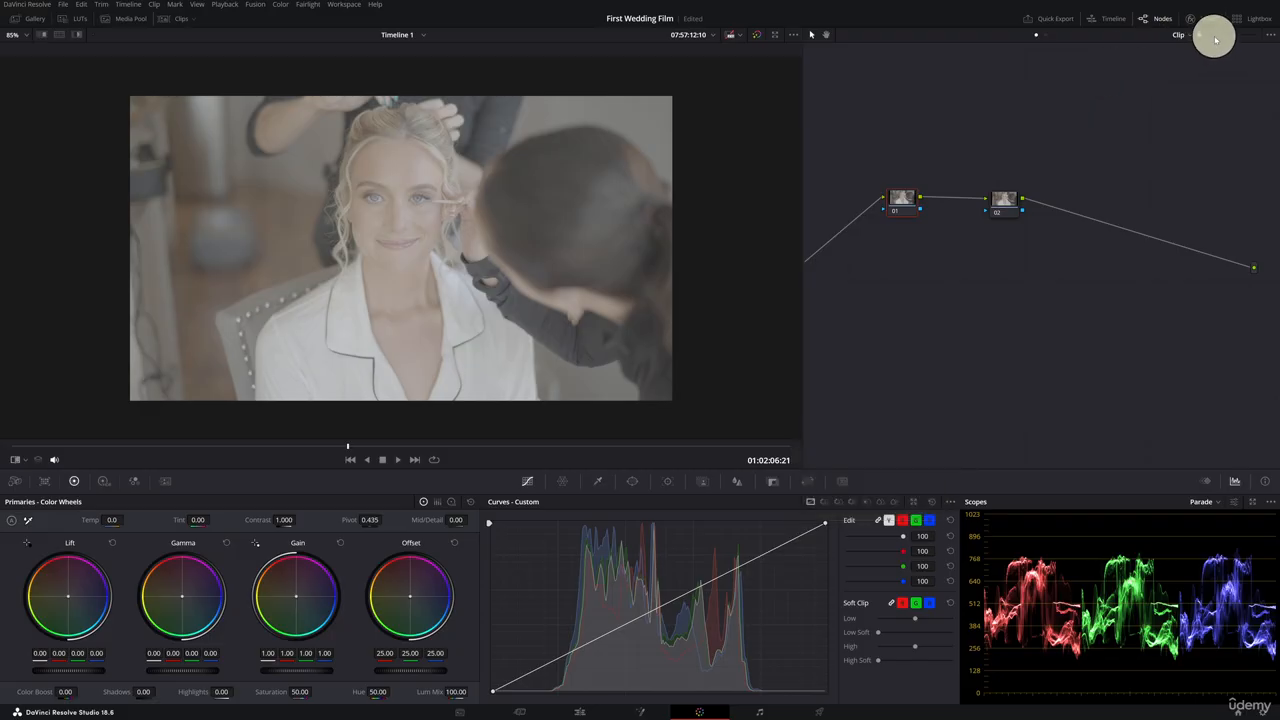
left_click_drag(1205, 36, 1219, 38)
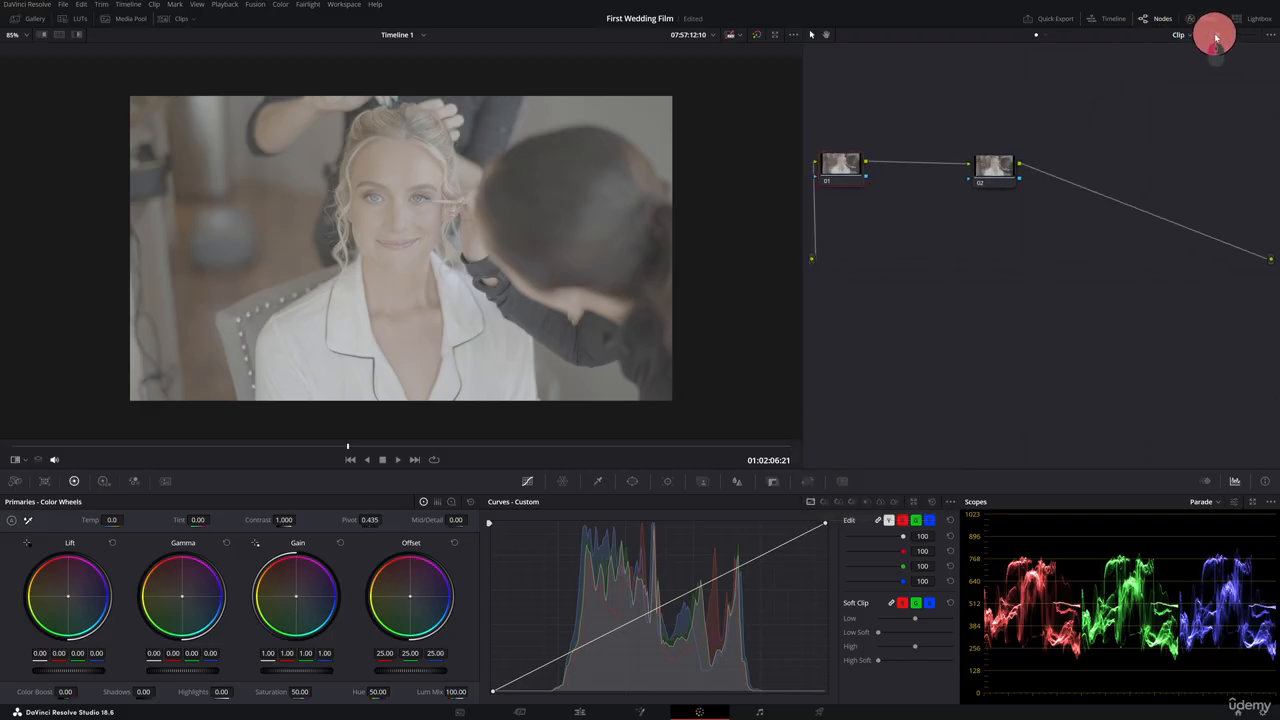
left_click_drag(857, 166, 897, 166)
left_click(1015, 172)
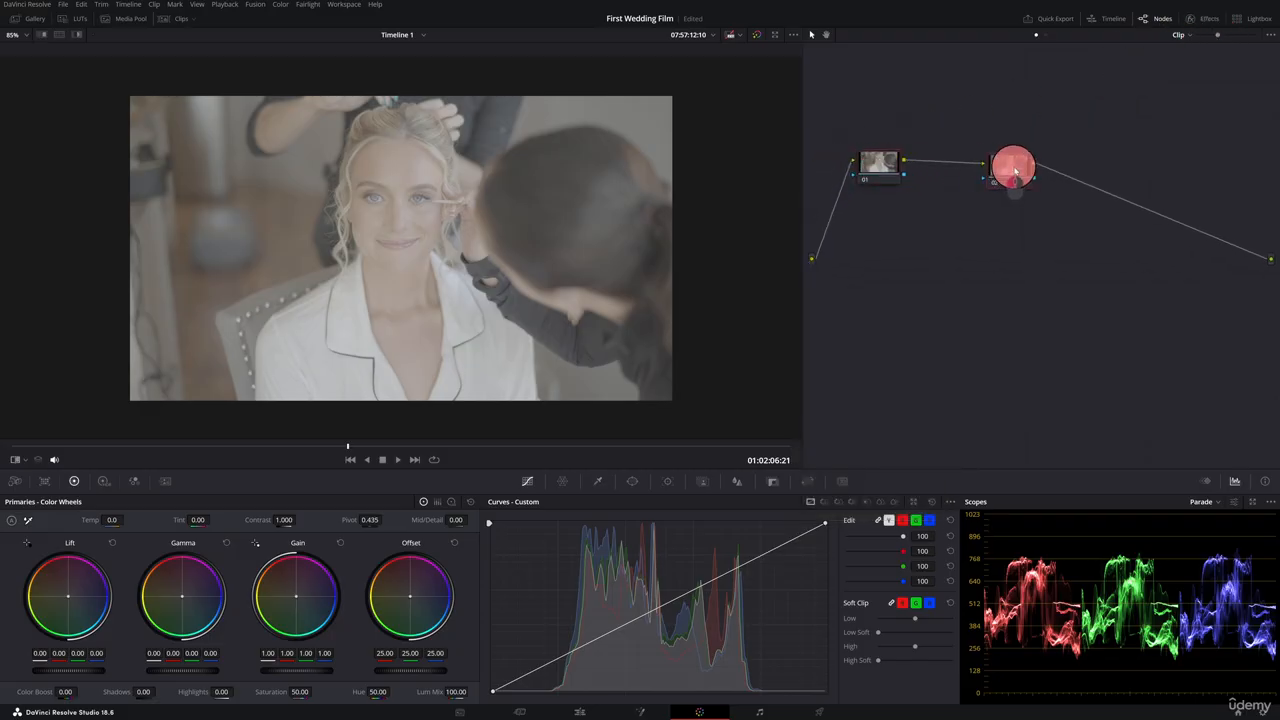
left_click_drag(1015, 172, 1095, 166)
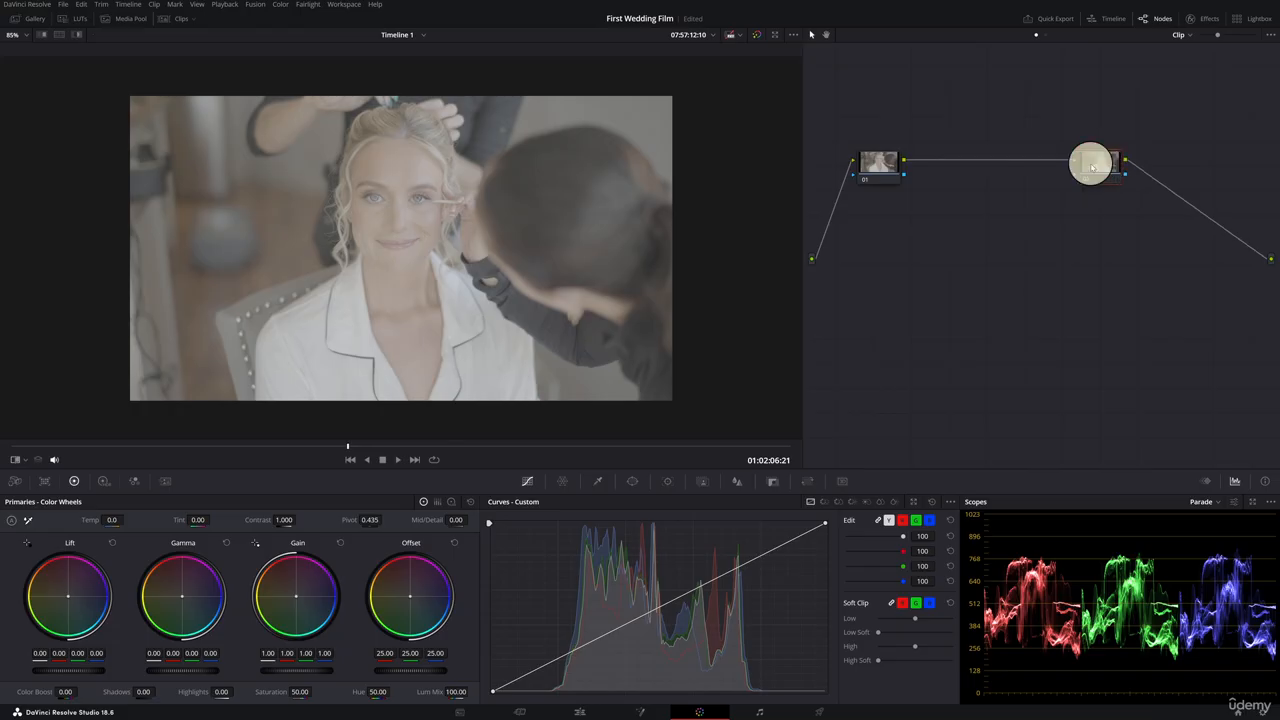
left_click_drag(880, 166, 895, 165)
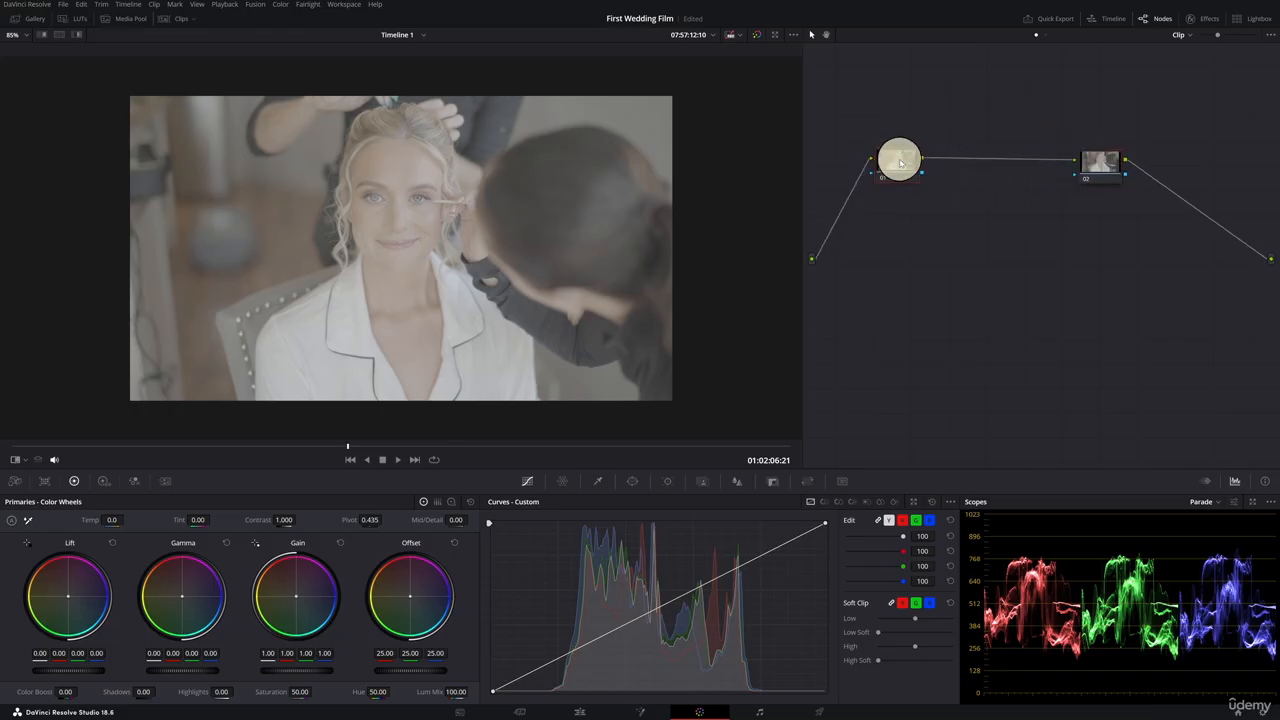
Apply the Color Space Transform effect from the effects library to node 01.
left_click(1211, 19)
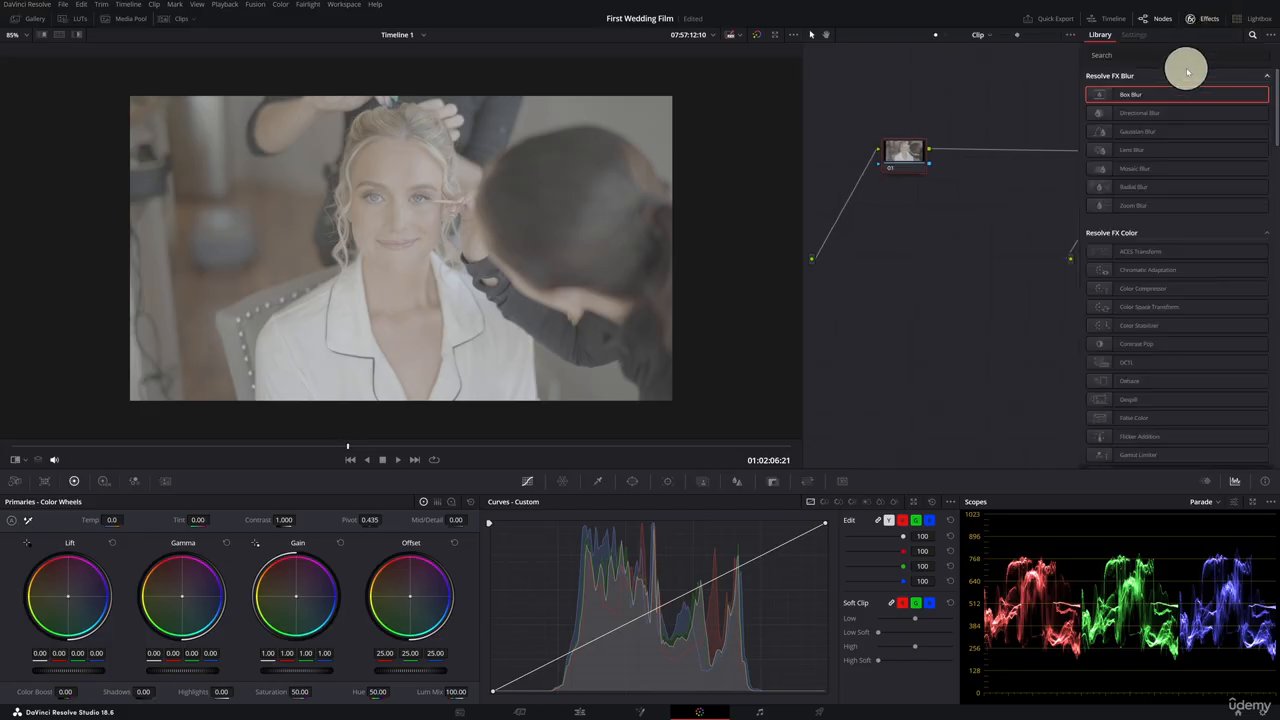
left_click_drag(1108, 305, 901, 153)
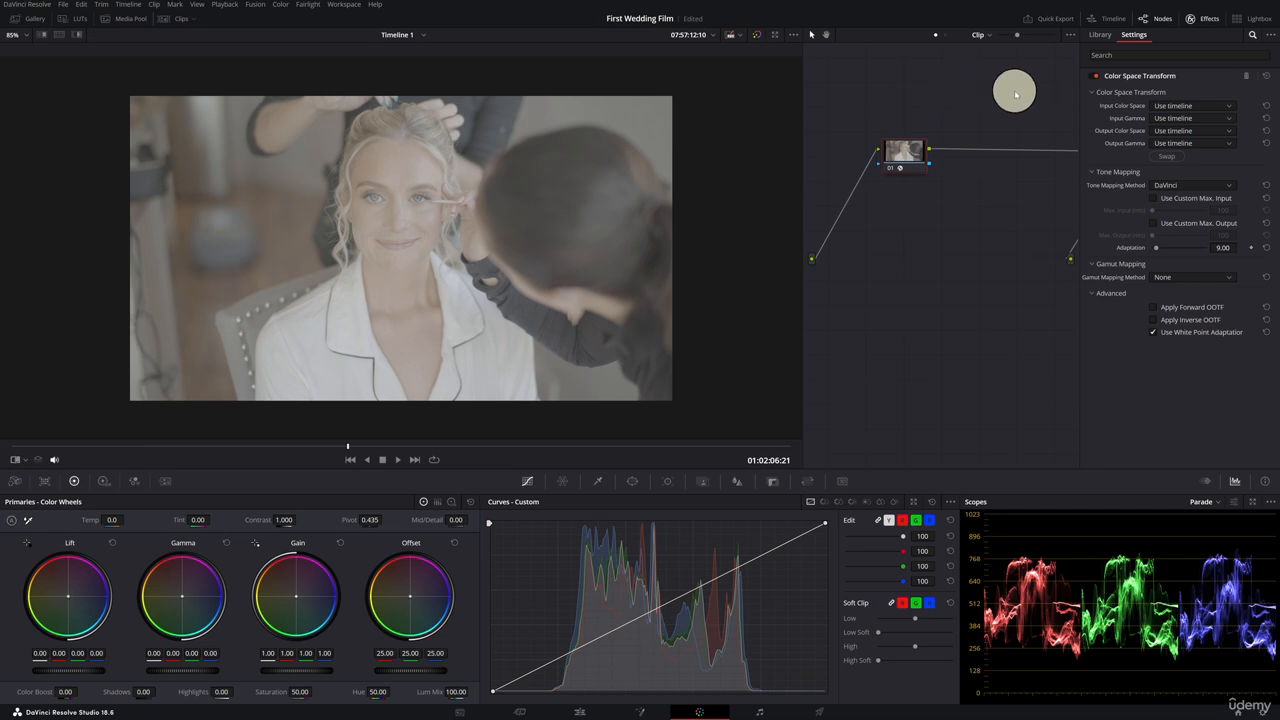
Set node 01's input color space to Sony S-Gamut3.Cine and input gamma to Sony S-Log3.
left_click(1229, 106)
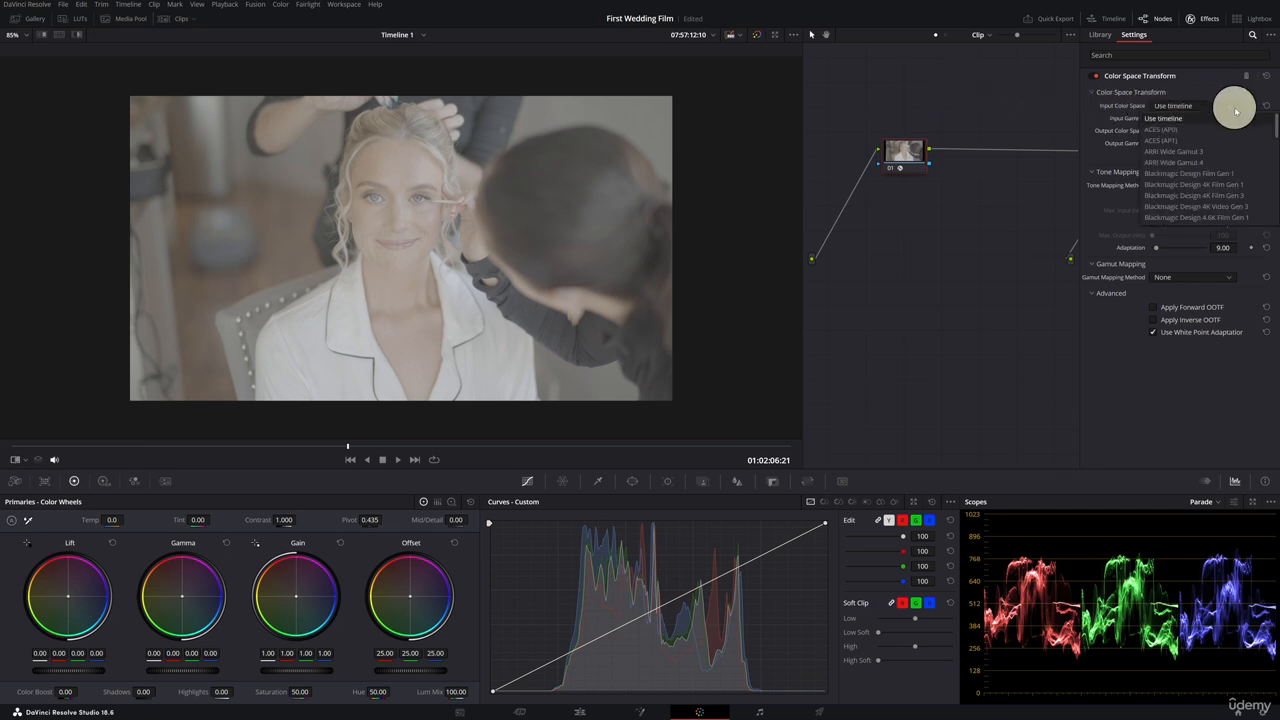
left_click_drag(1277, 121, 1276, 204)
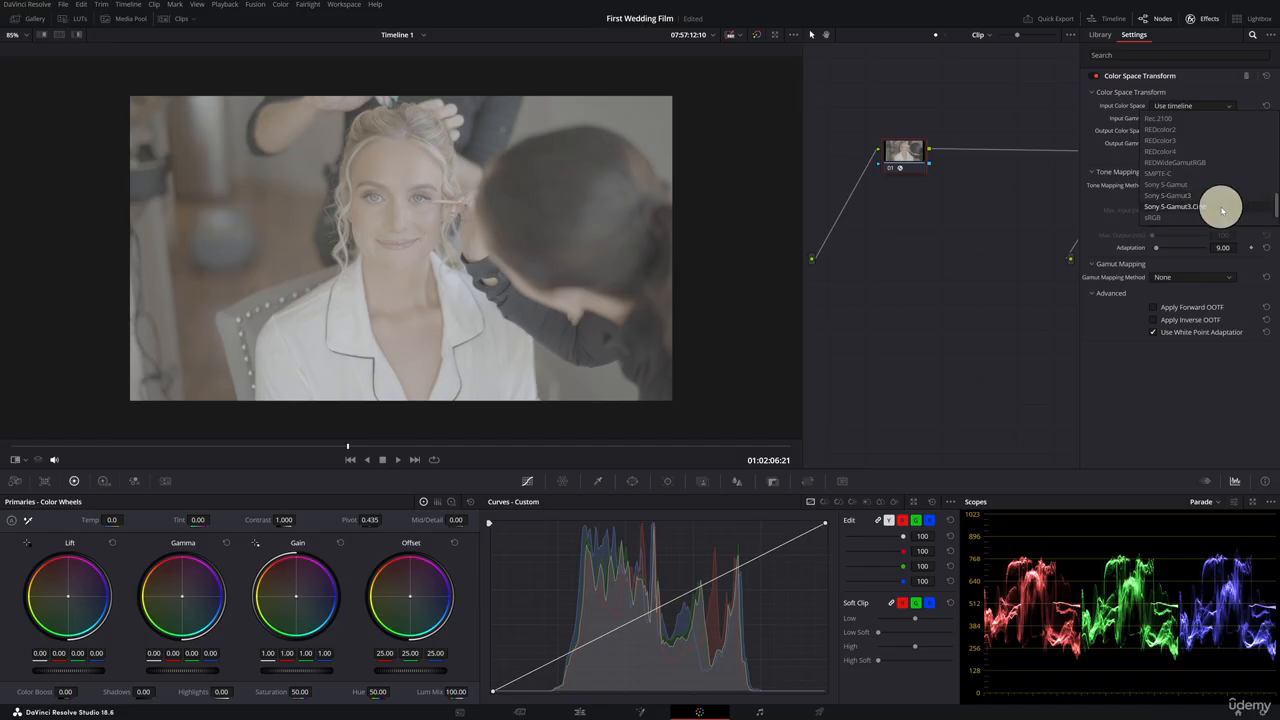
left_click(1221, 210)
left_click(1230, 120)
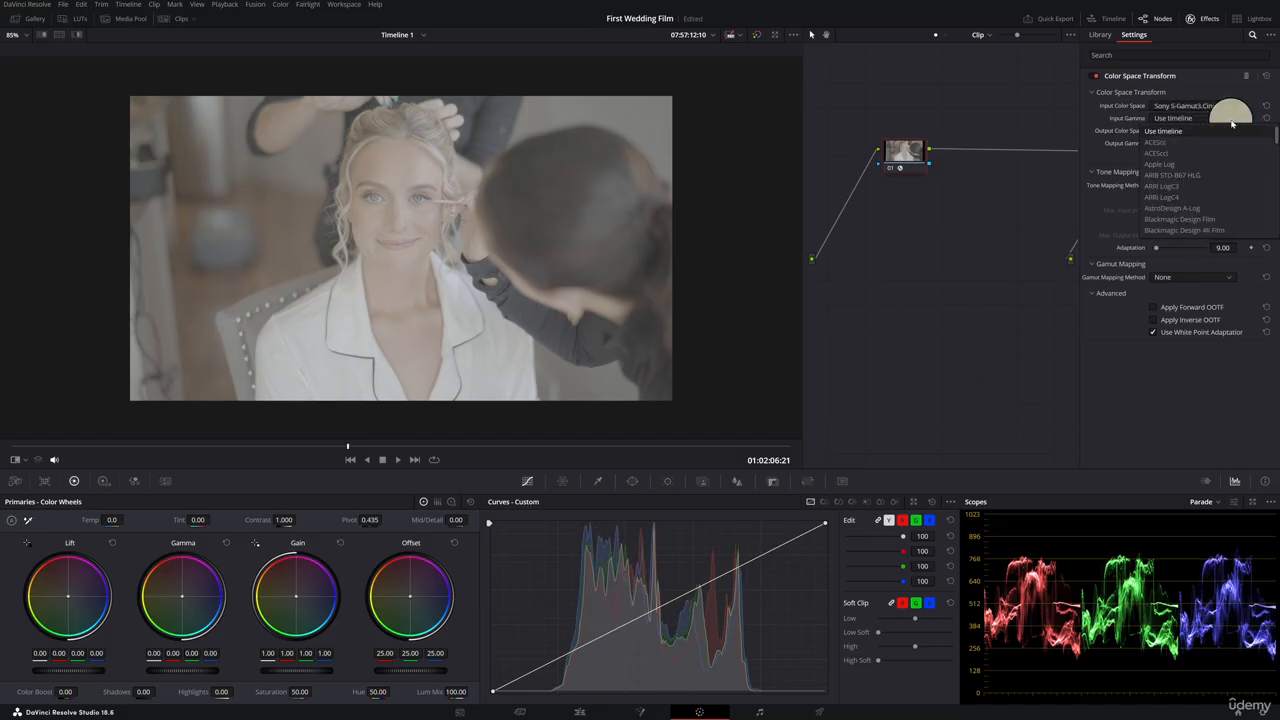
left_click_drag(1276, 128, 1275, 196)
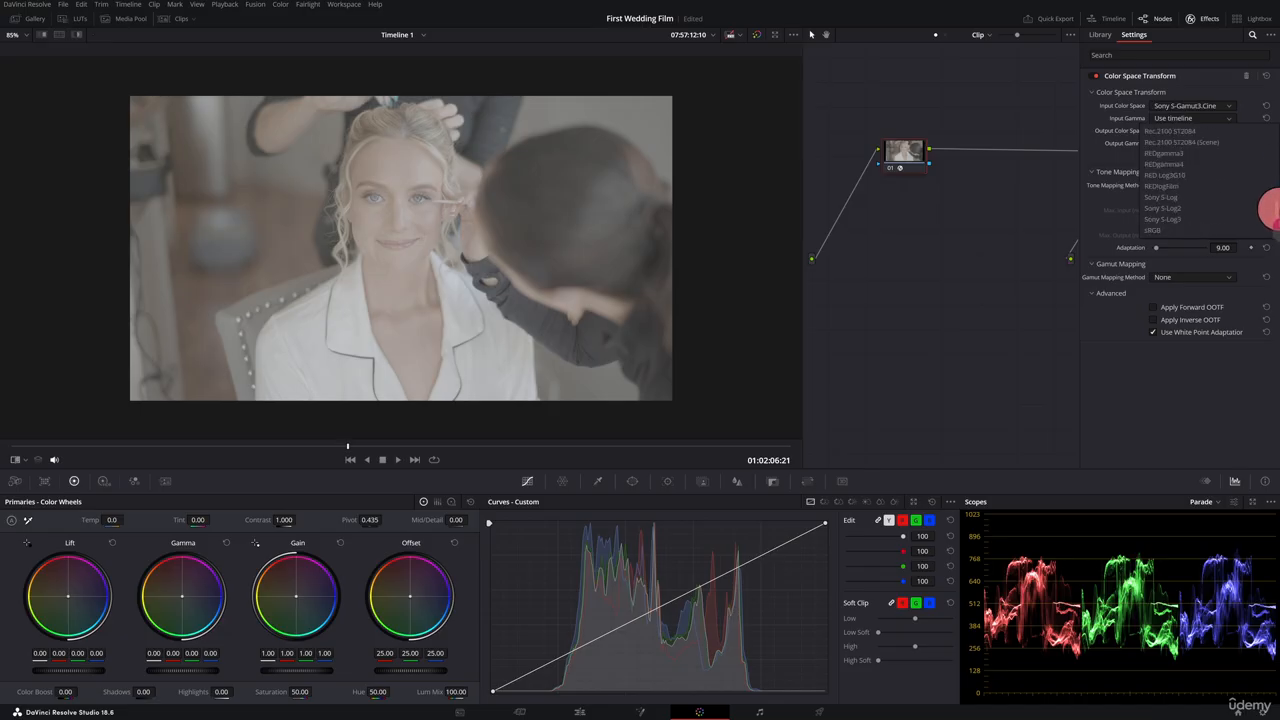
left_click(1162, 219)
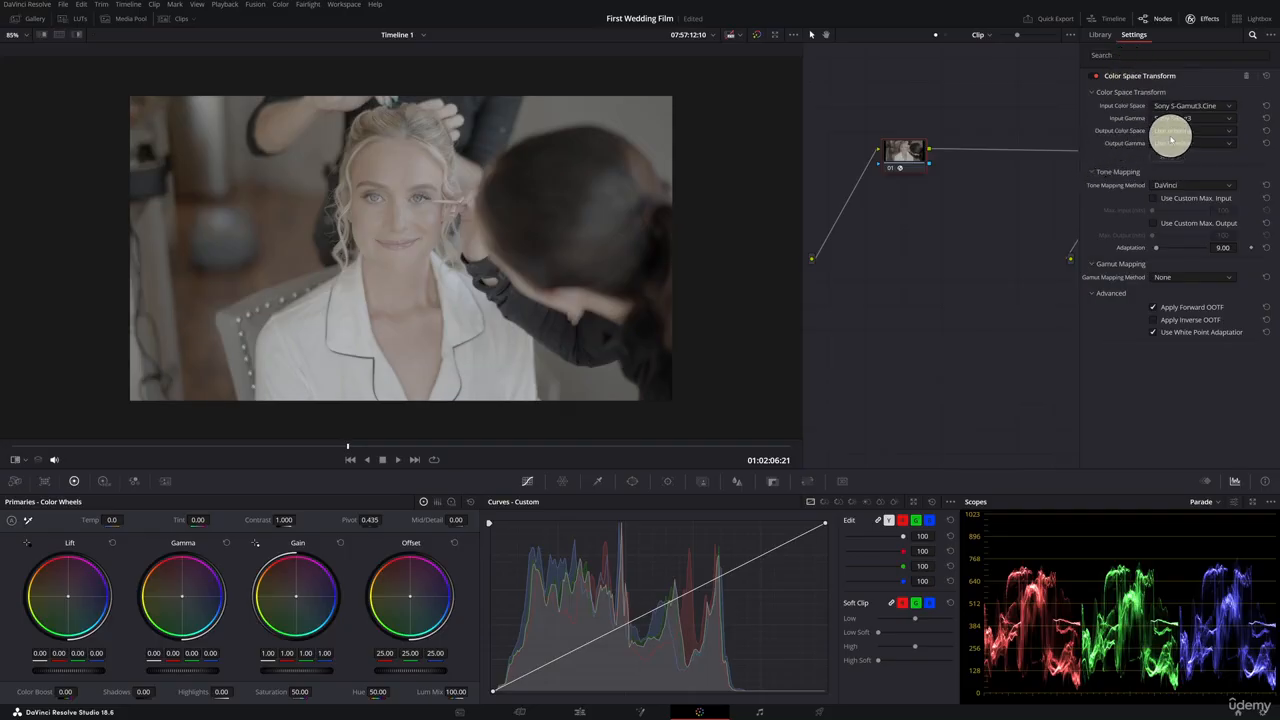
Set node 01's output color space to DaVinci Wide Gamut and output gamma to DaVinci Intermediate.
left_click(1229, 132)
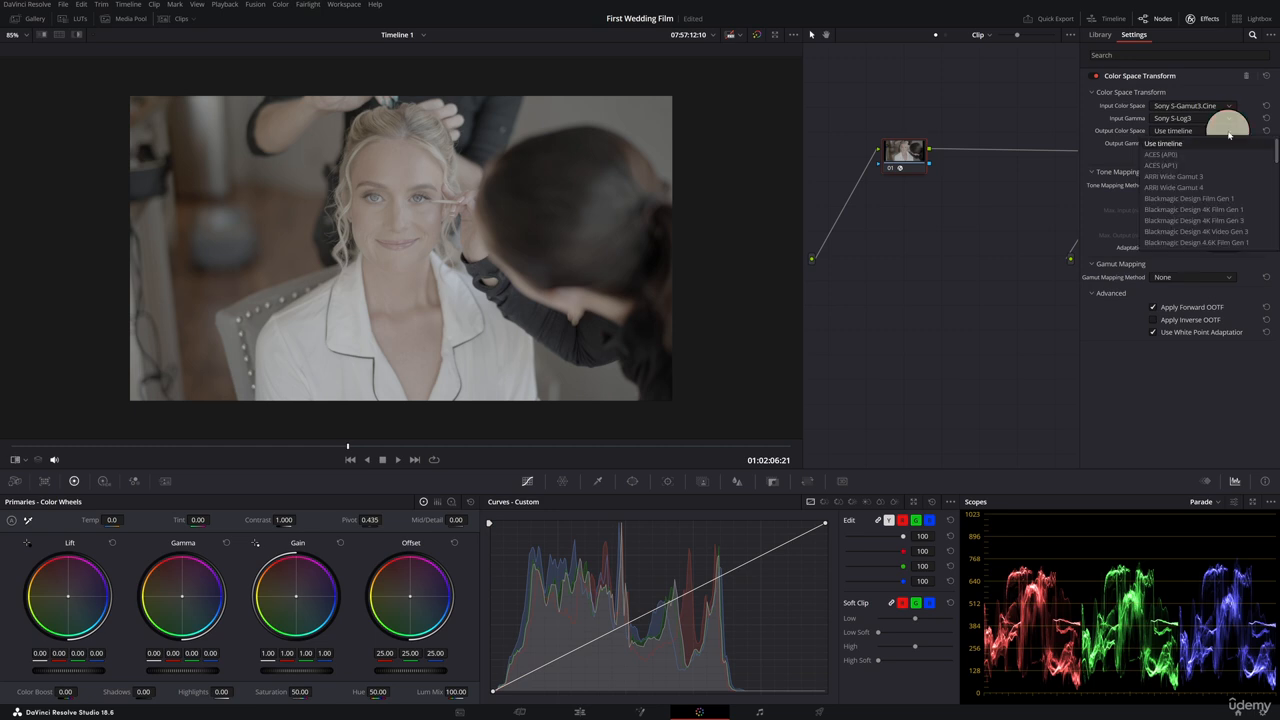
left_click_drag(1276, 150, 1271, 190)
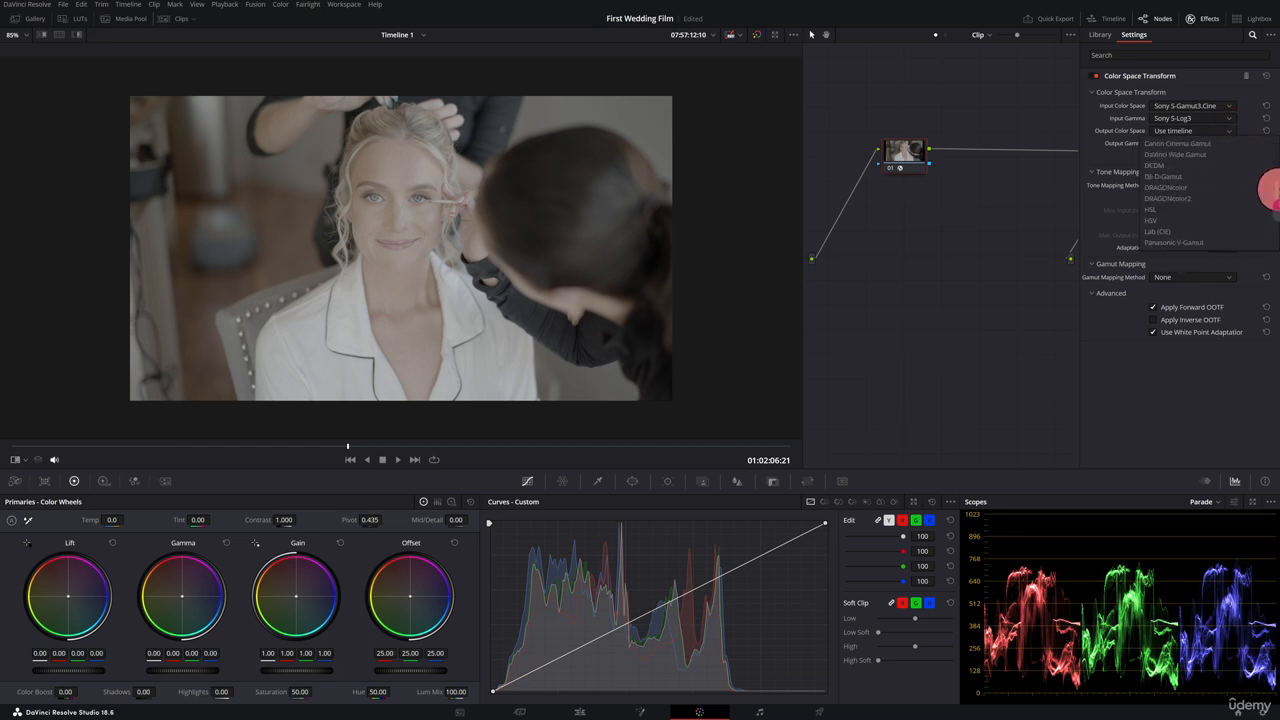
left_click(1190, 155)
left_click(1228, 143)
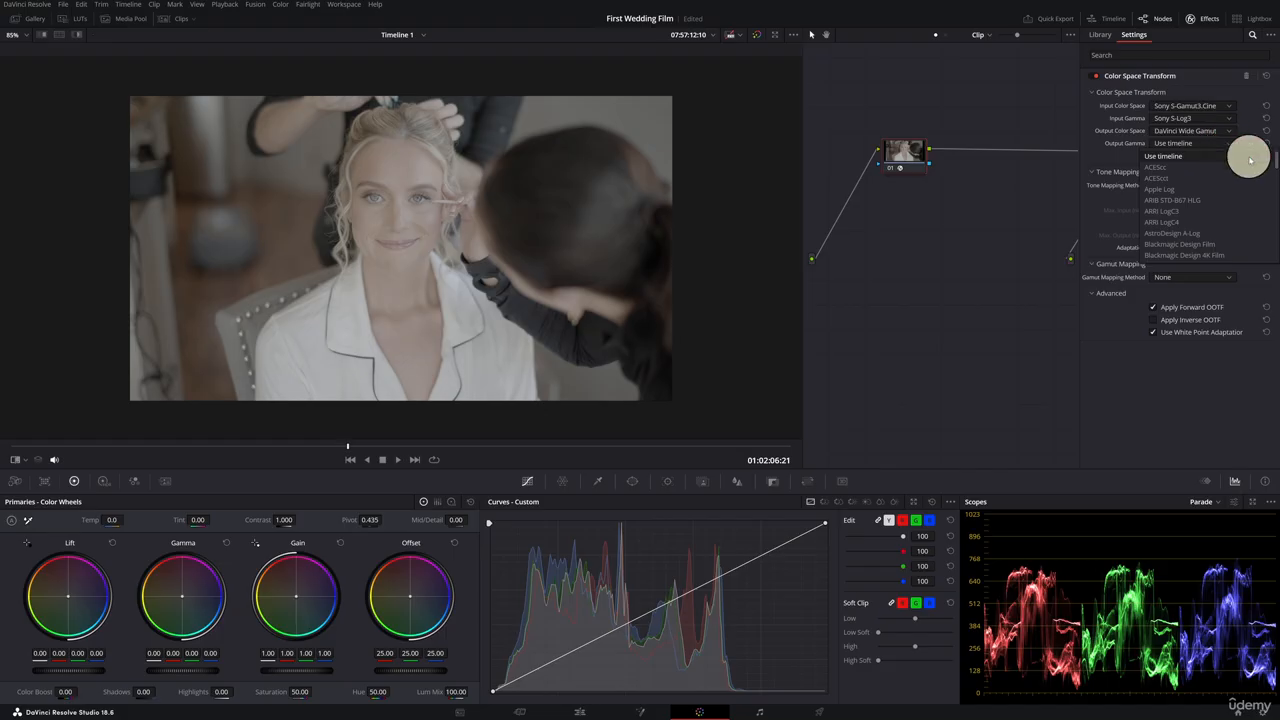
left_click_drag(1272, 160, 1273, 205)
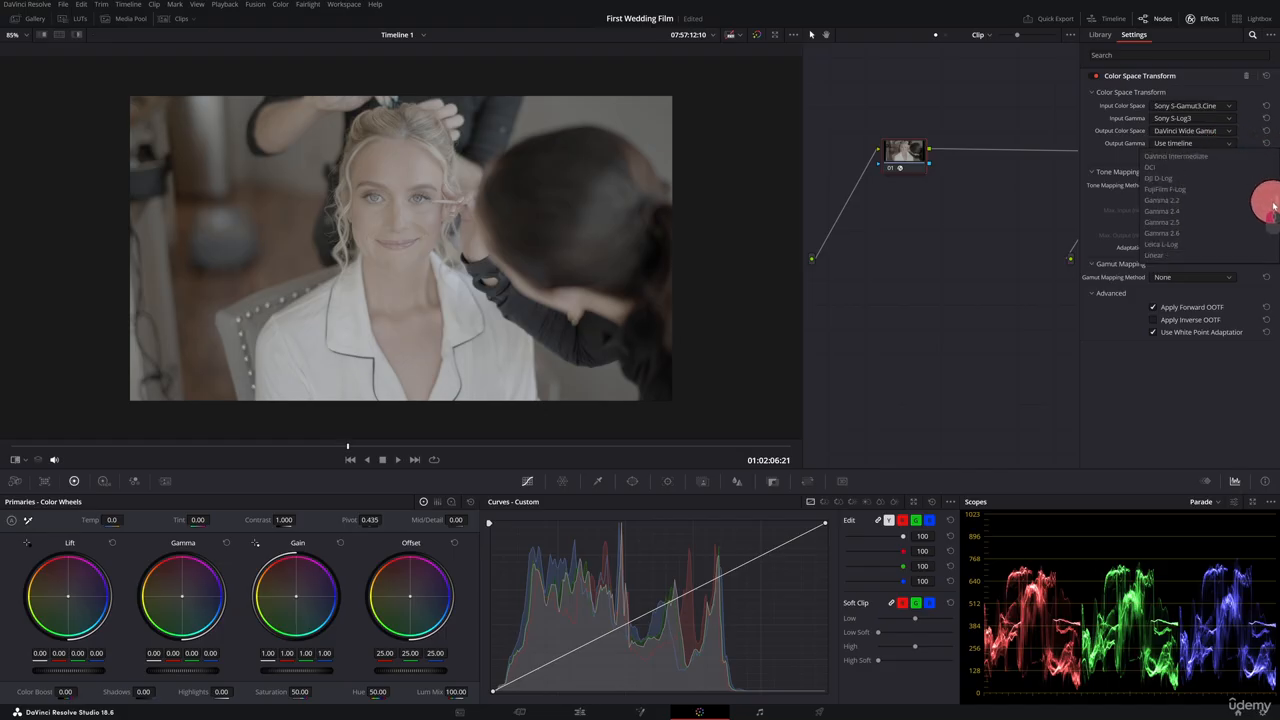
left_click(1206, 189)
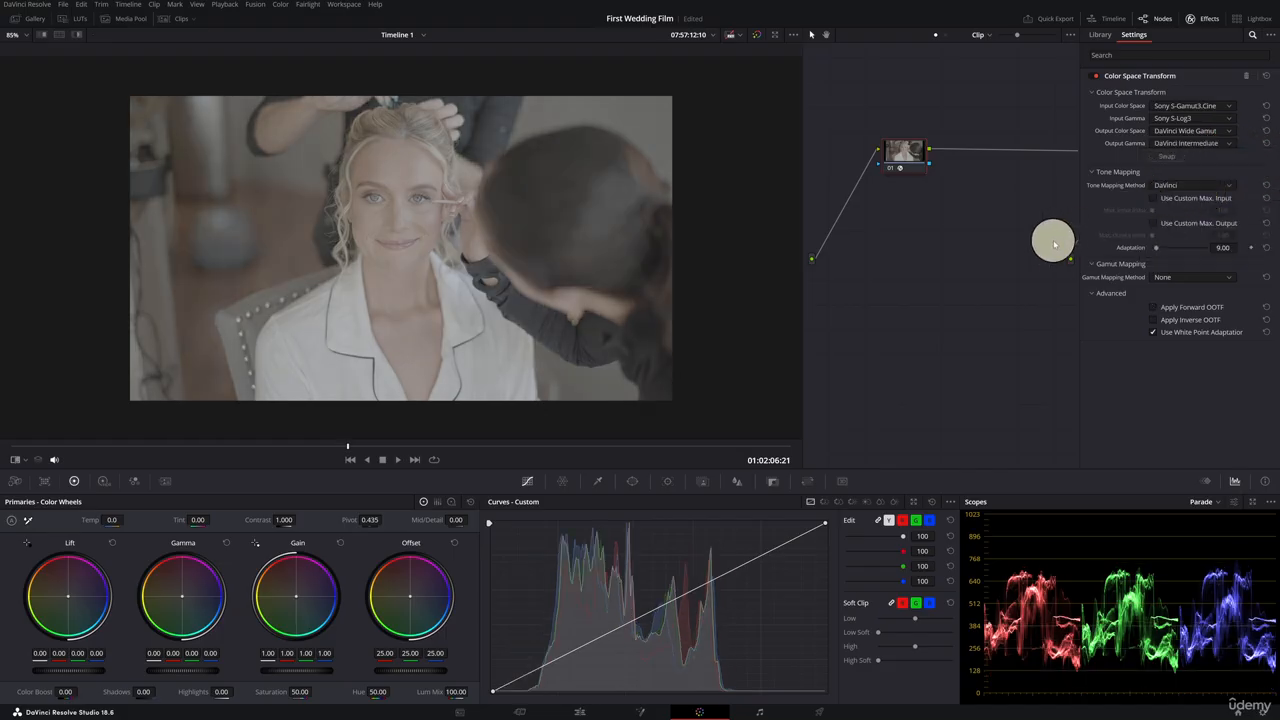
Apply the Color Space Transform effect to node 02.
left_click_drag(938, 290, 876, 318)
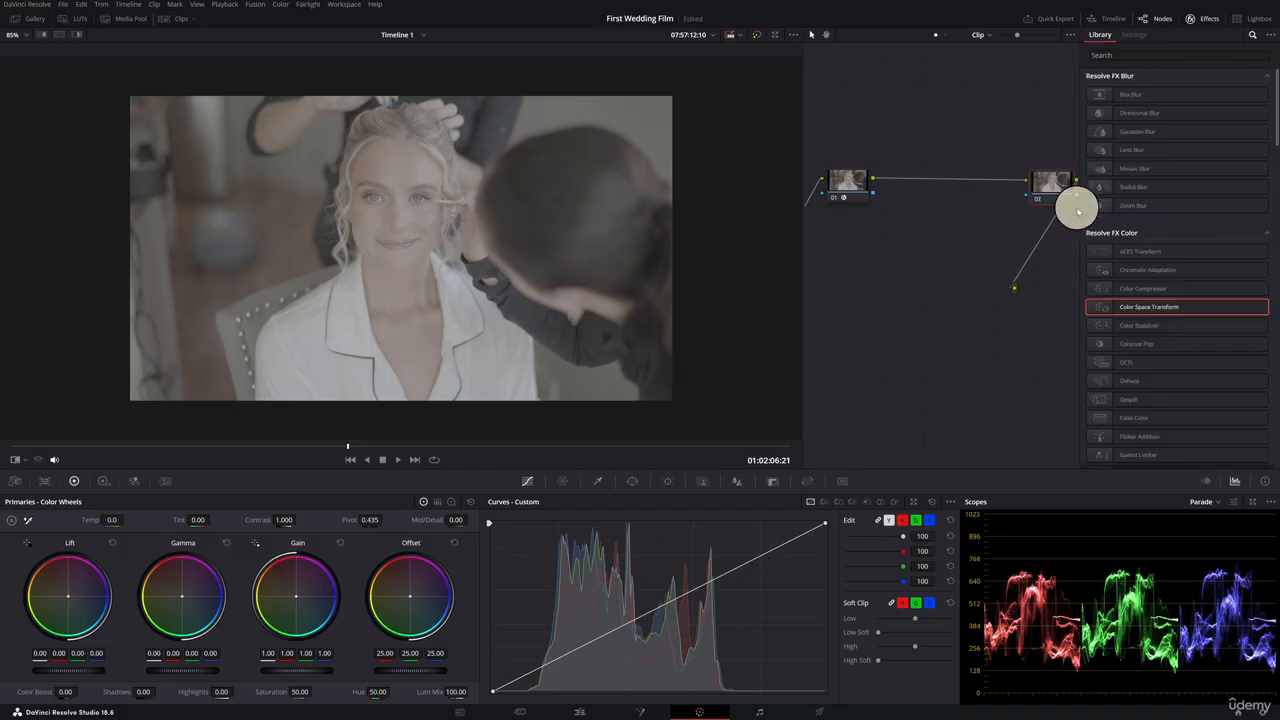
left_click_drag(1123, 300, 1034, 192)
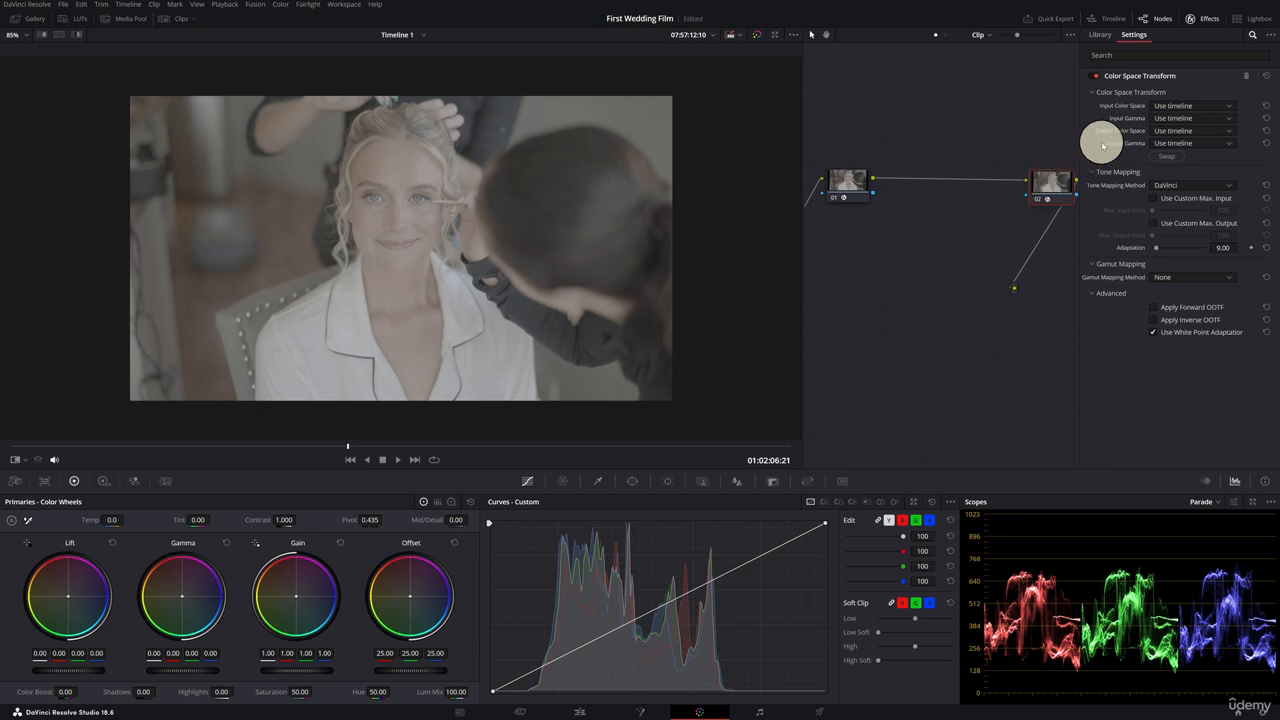
Set node 02's input color space to DaVinci Wide Gamut and input gamma to DaVinci Intermediate.
left_click(1230, 107)
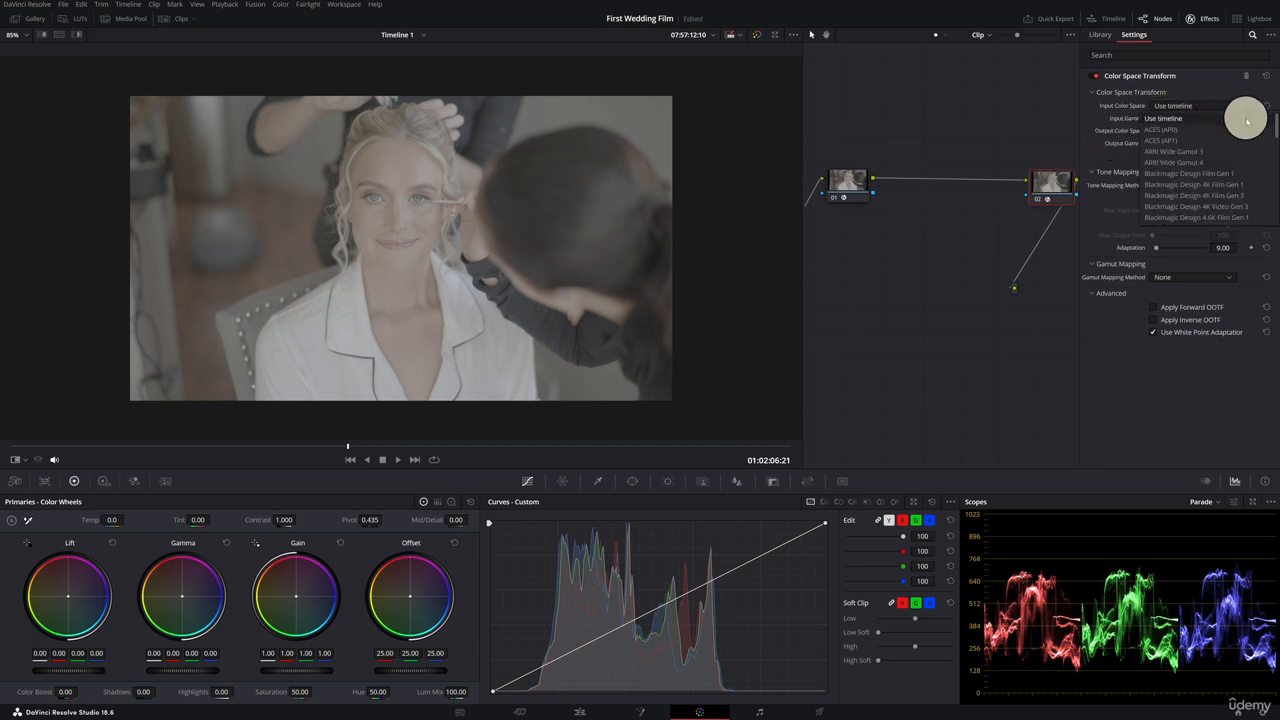
left_click_drag(1276, 124, 1276, 163)
left_click(1245, 141)
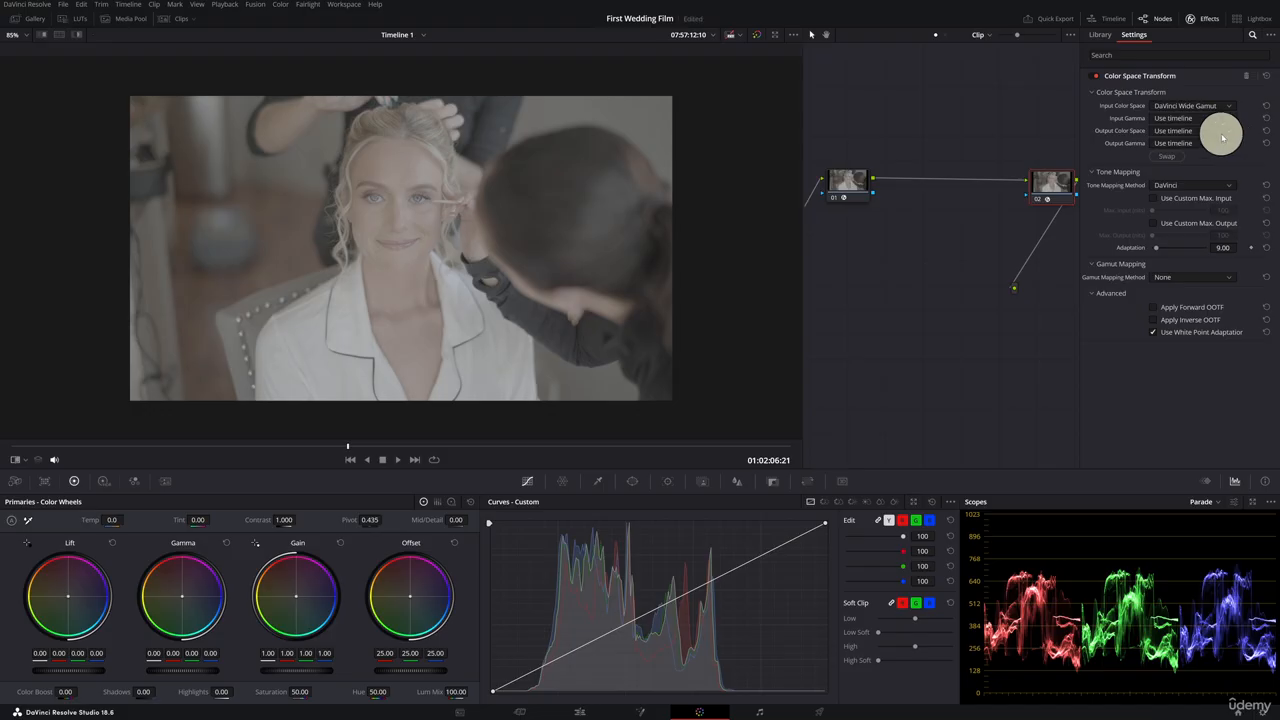
left_click(1226, 118)
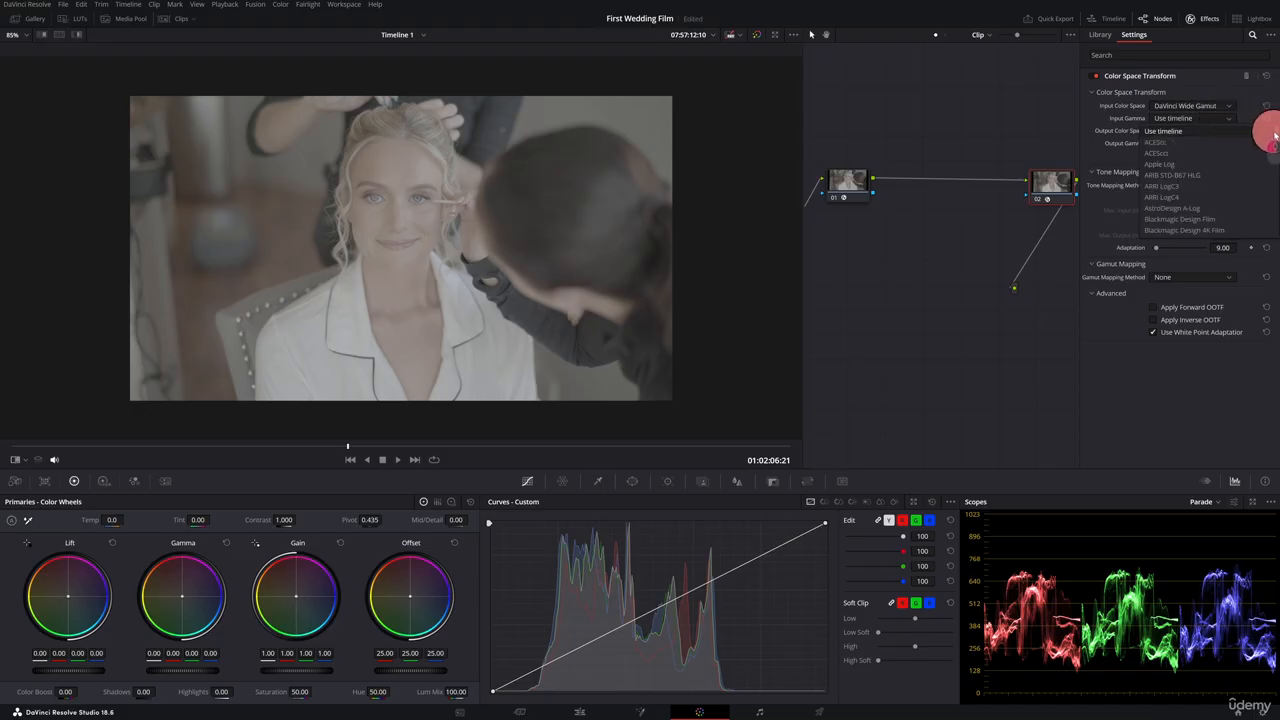
left_click_drag(1275, 137, 1266, 160)
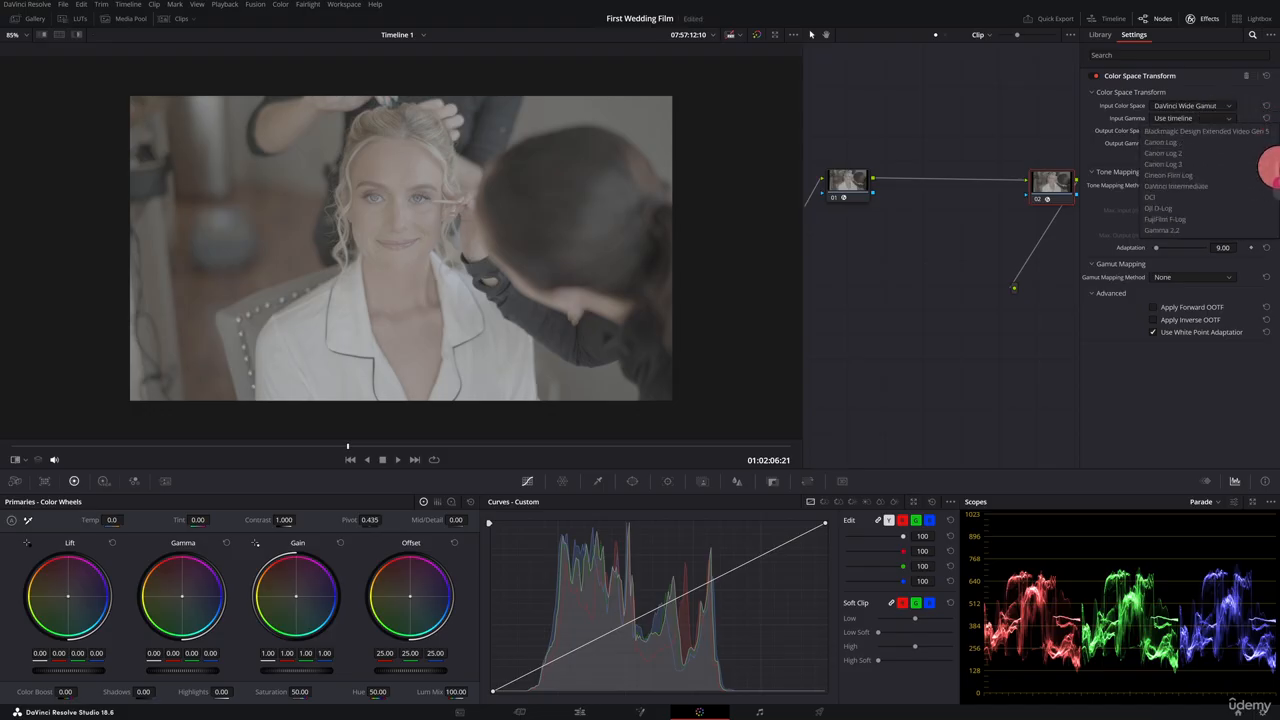
left_click(1230, 185)
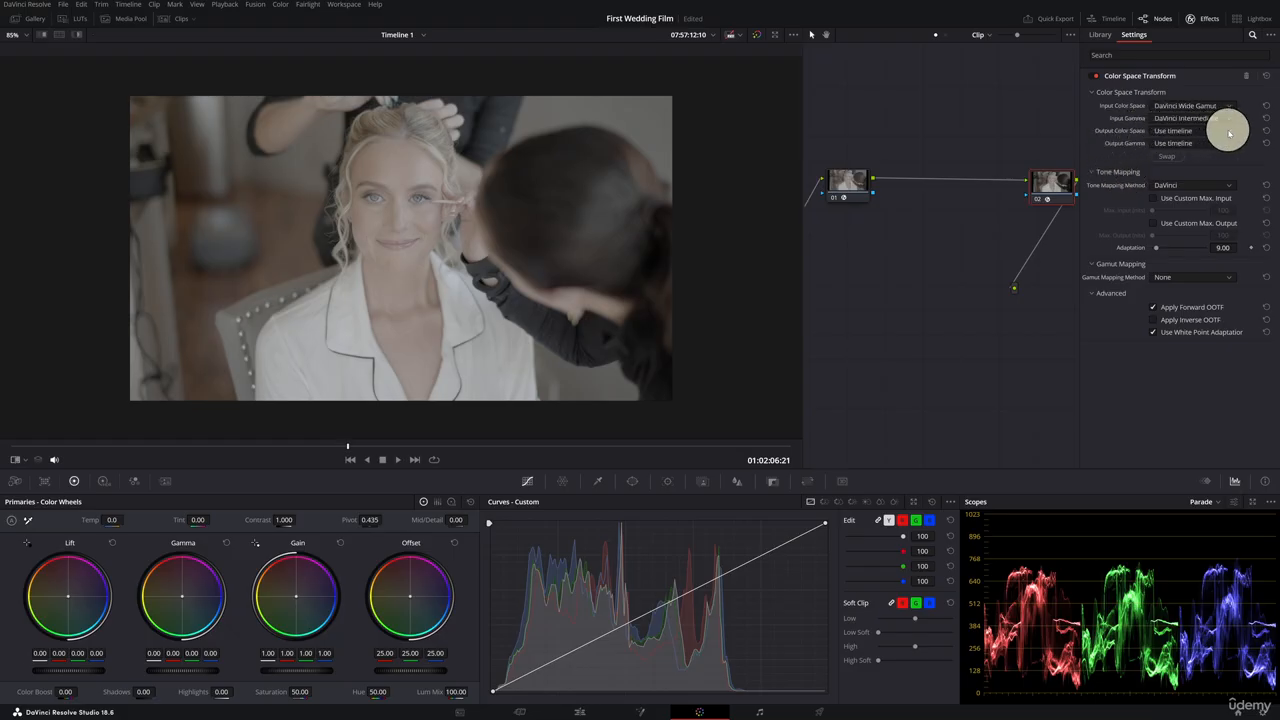
Set node 02's output color space to Rec.709.
left_click(1229, 131)
left_click_drag(1275, 148, 1273, 198)
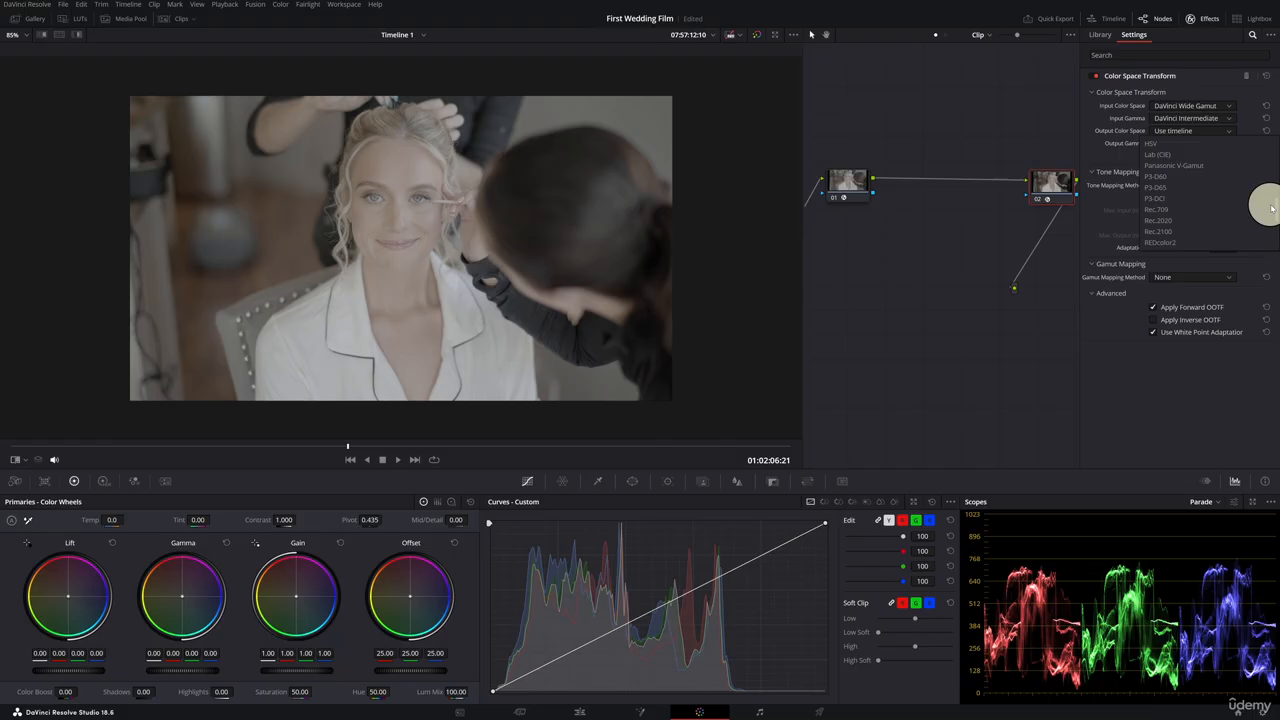
left_click(1190, 209)
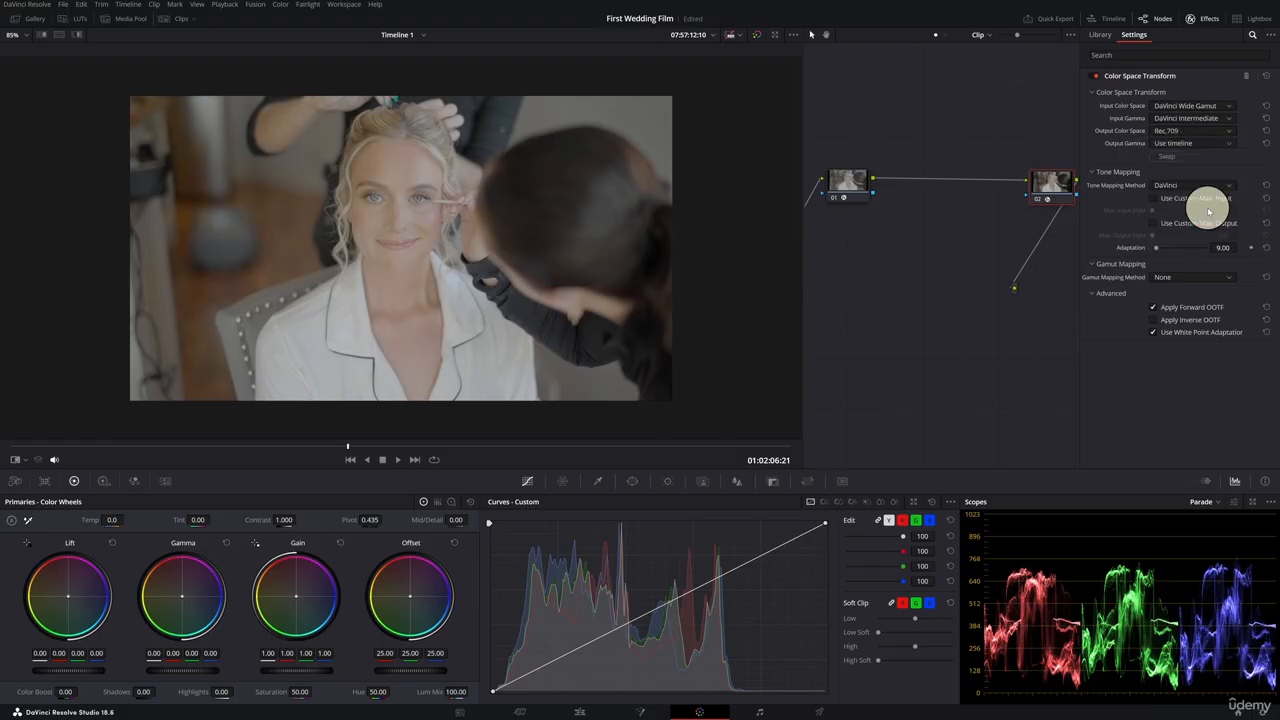
Set node 02's output gamma to Gamma 2.4.
left_click(1231, 145)
left_click_drag(1273, 152, 1275, 201)
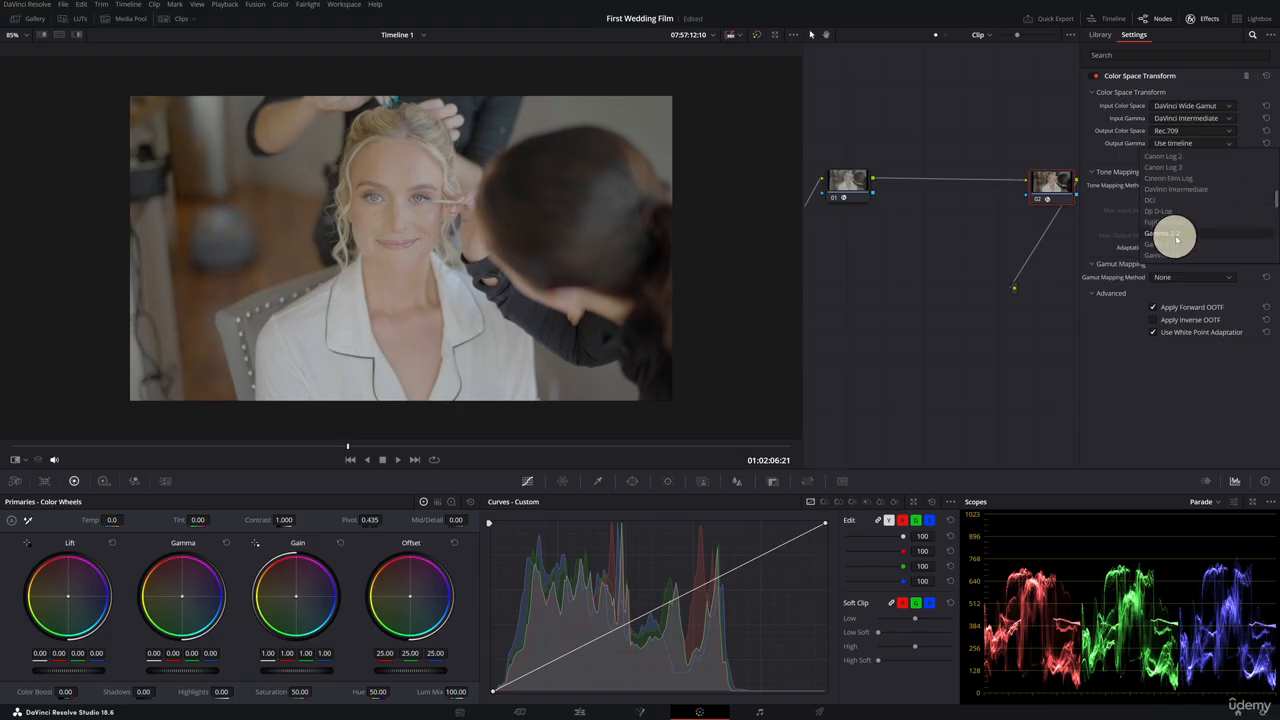
left_click(1178, 244)
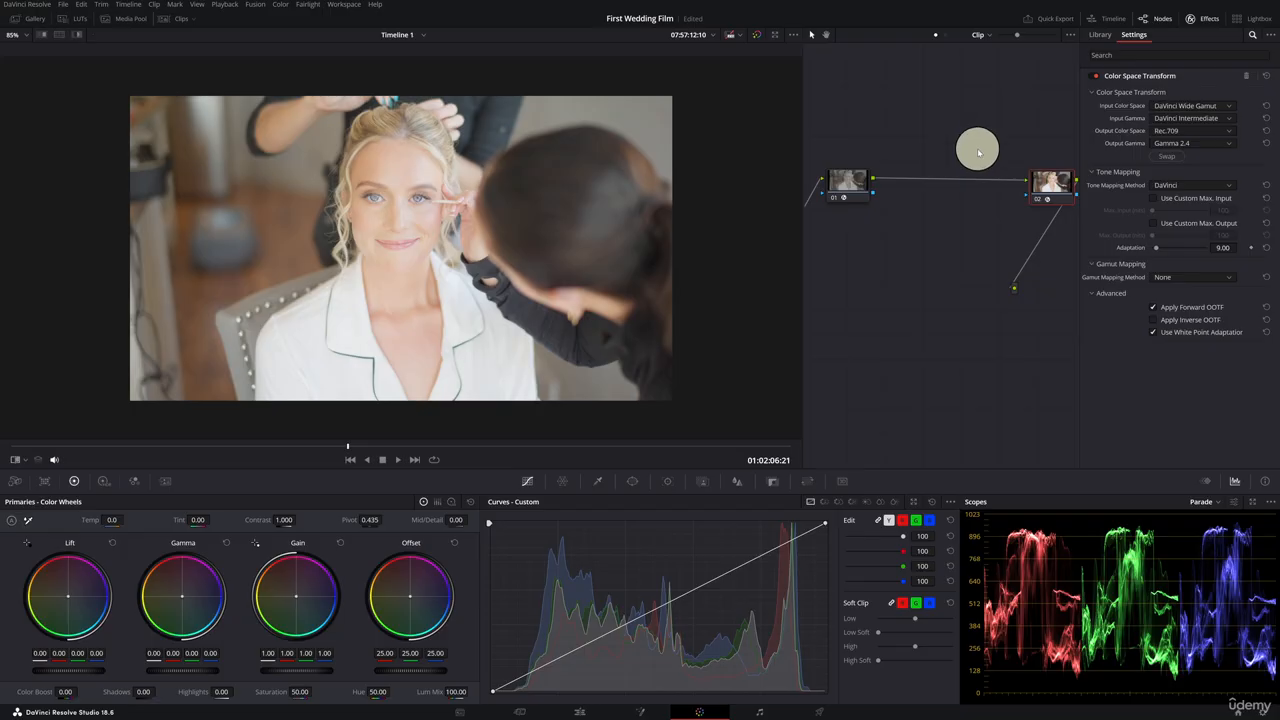
Review the project's color management settings, then close the project settings without saving.
left_click(1205, 19)
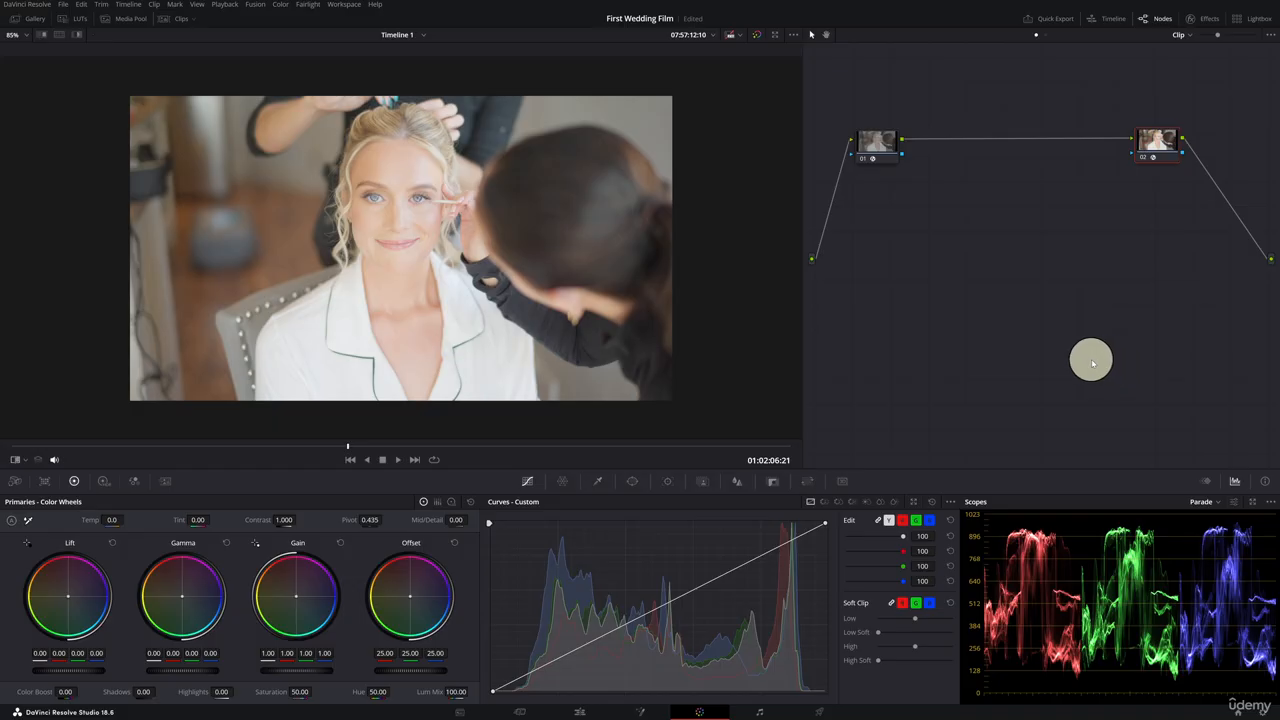
left_click(1262, 711)
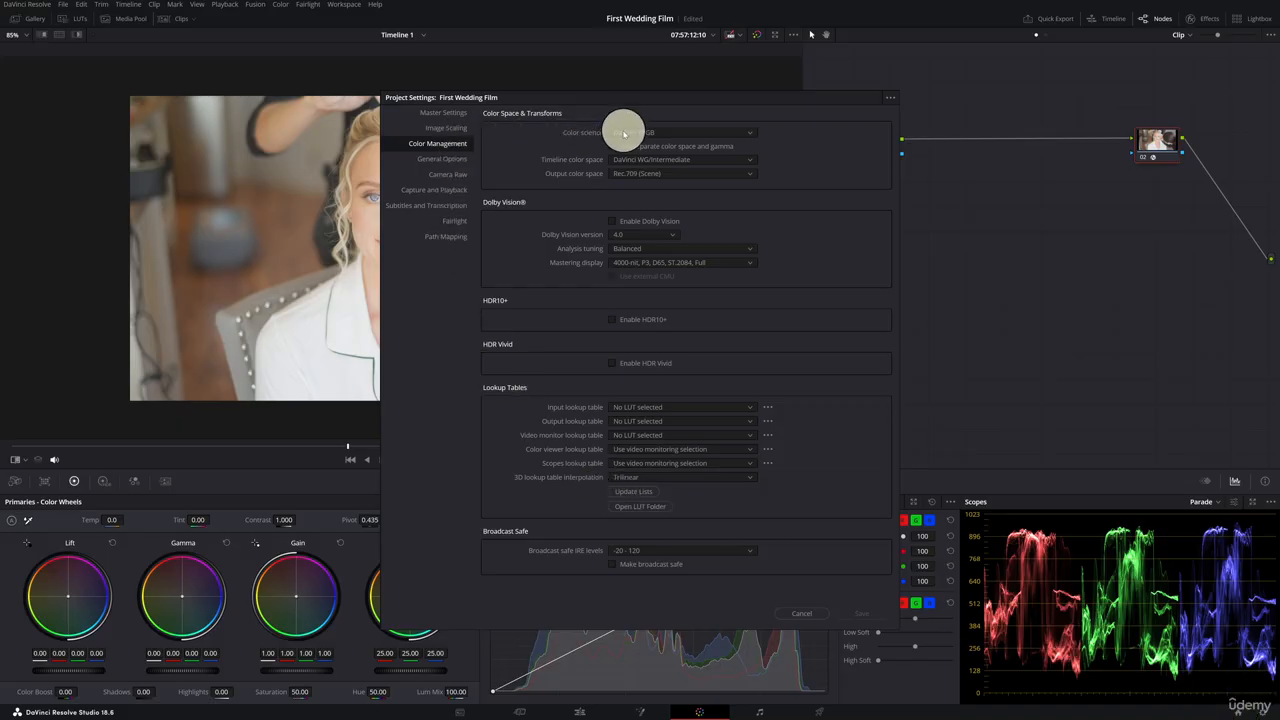
left_click(722, 135)
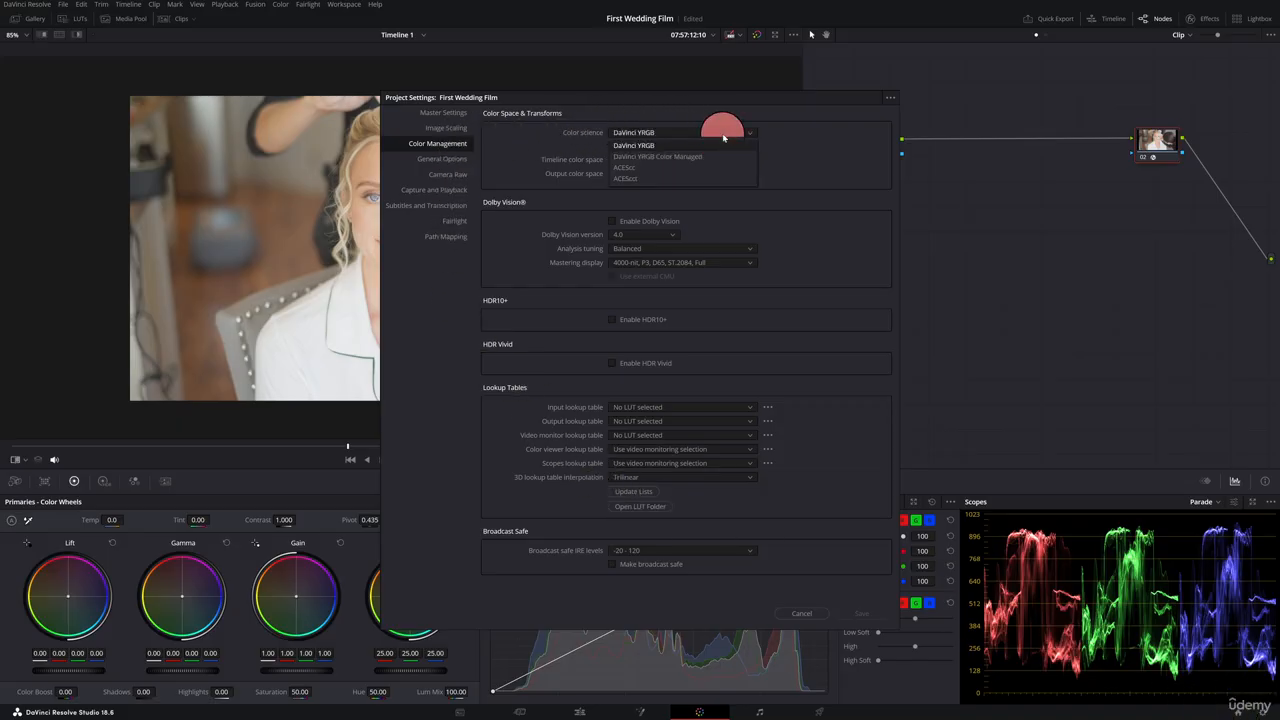
left_click(723, 136)
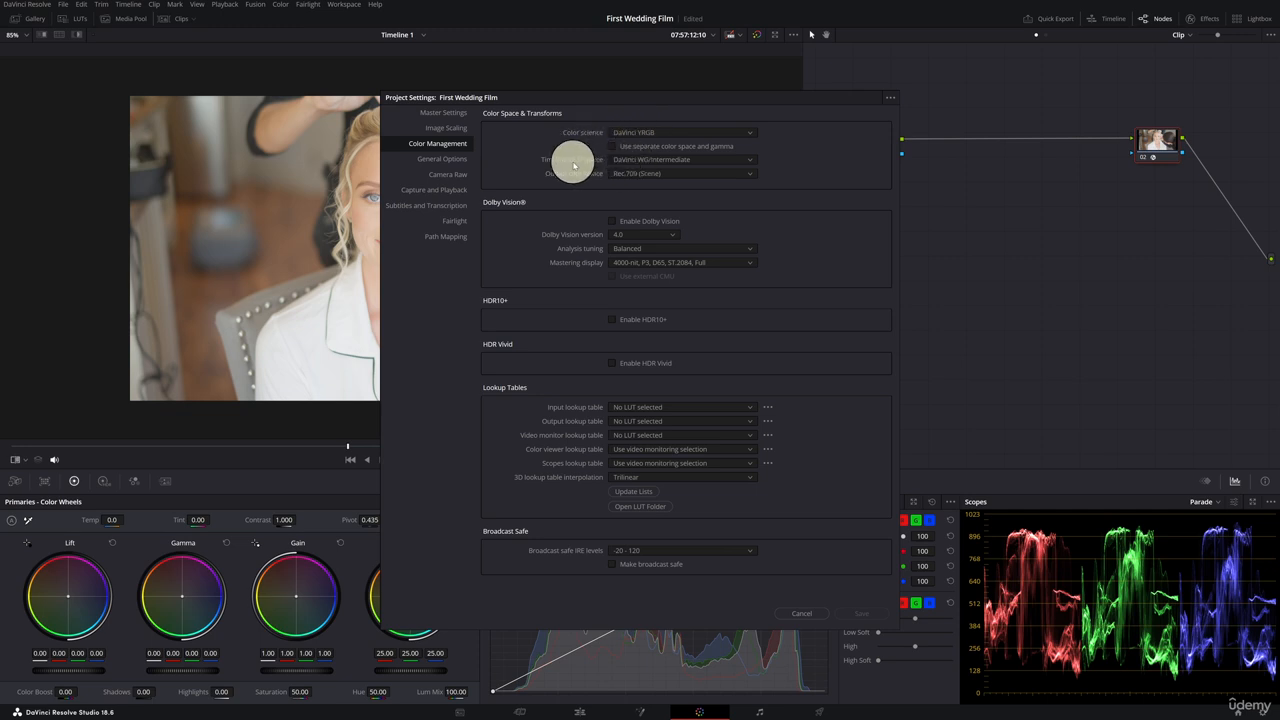
left_click(725, 161)
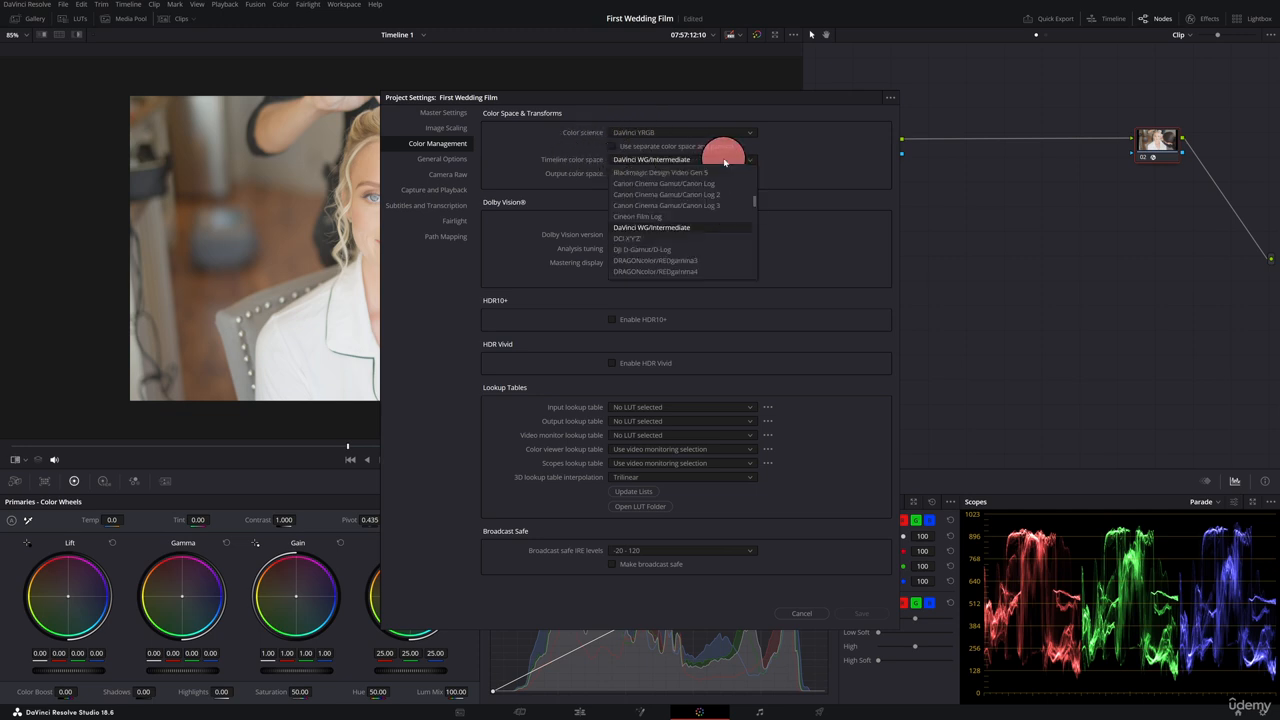
left_click(686, 232)
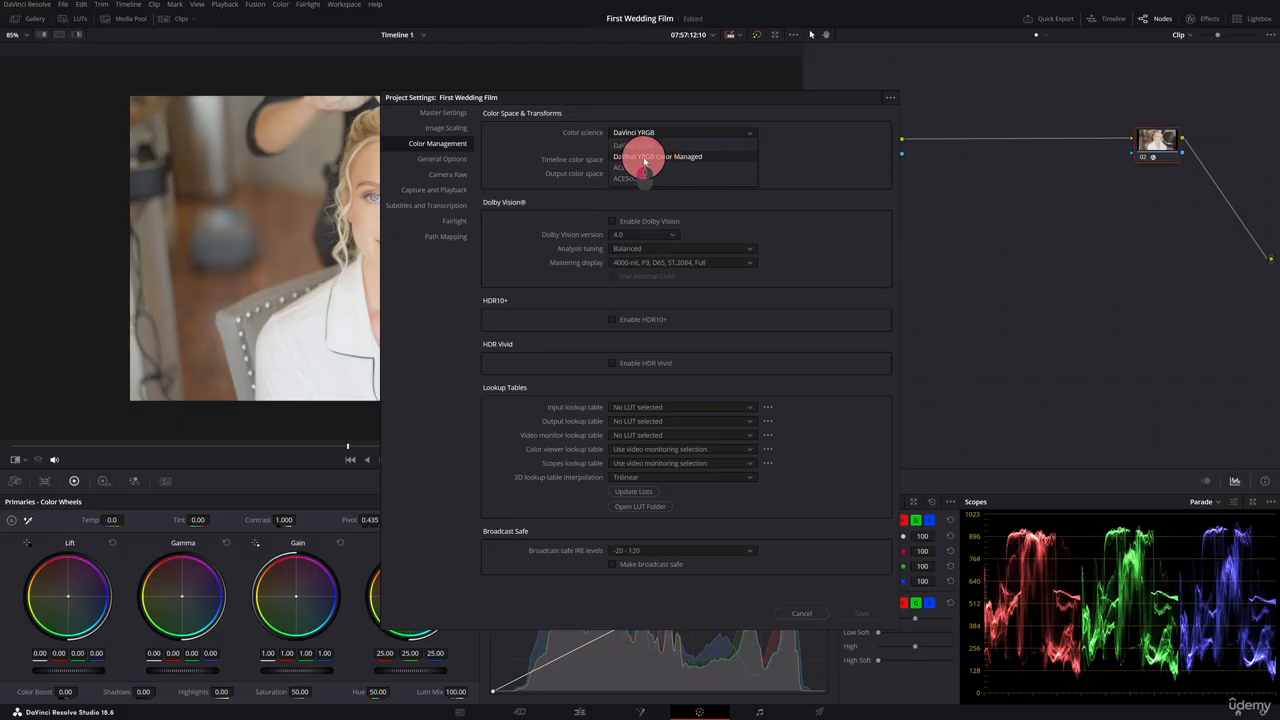
left_click_drag(652, 160, 823, 157)
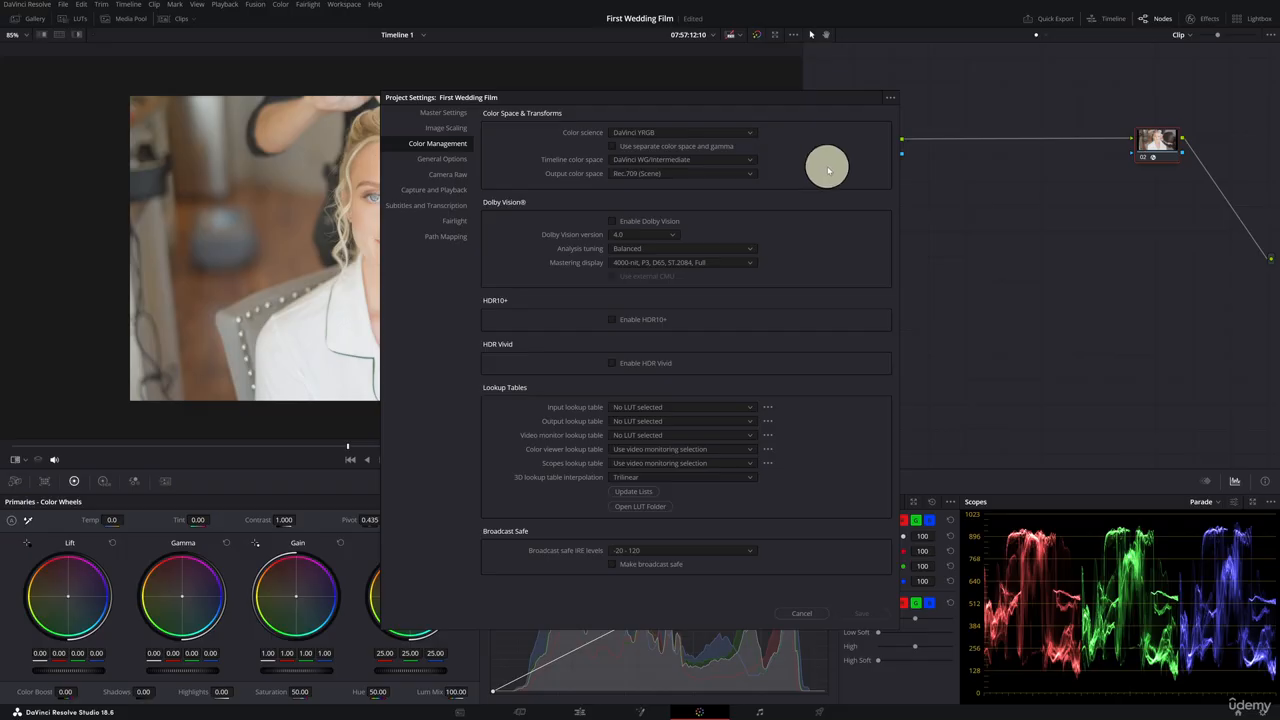
left_click(812, 610)
left_click(875, 140)
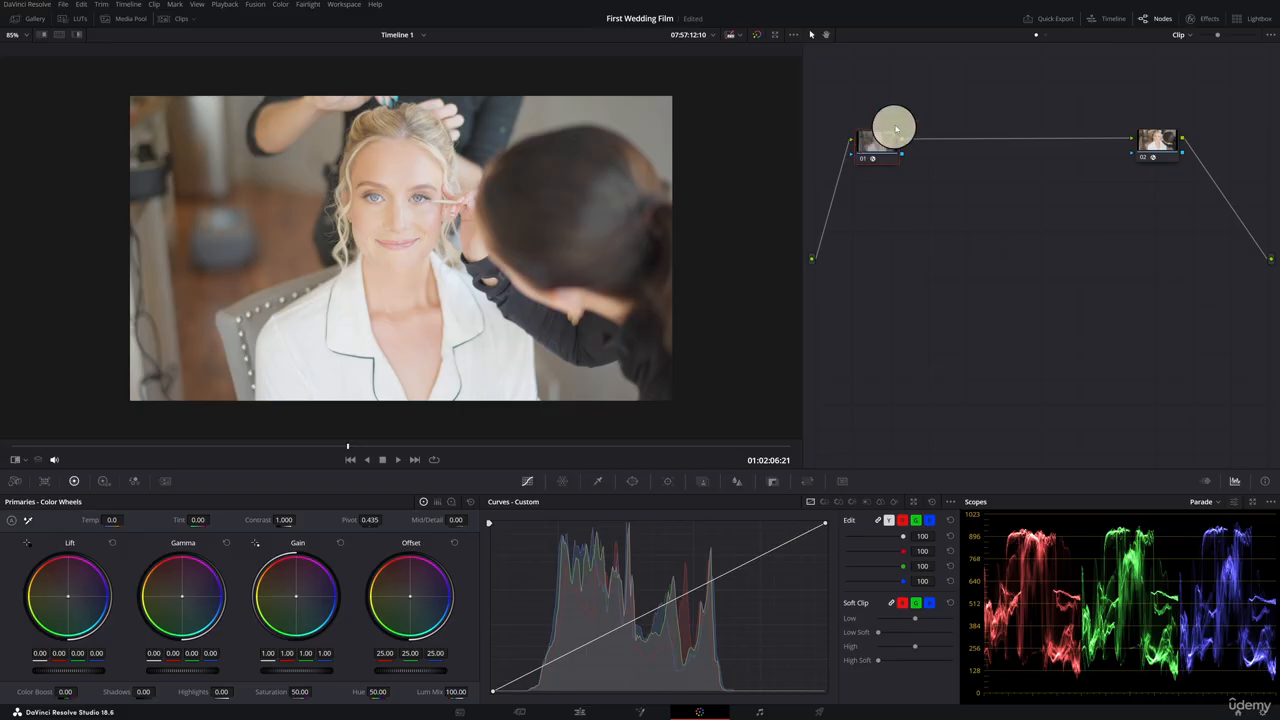
Try switching node 01's input gamma to DJI D-Log.
left_click(1207, 23)
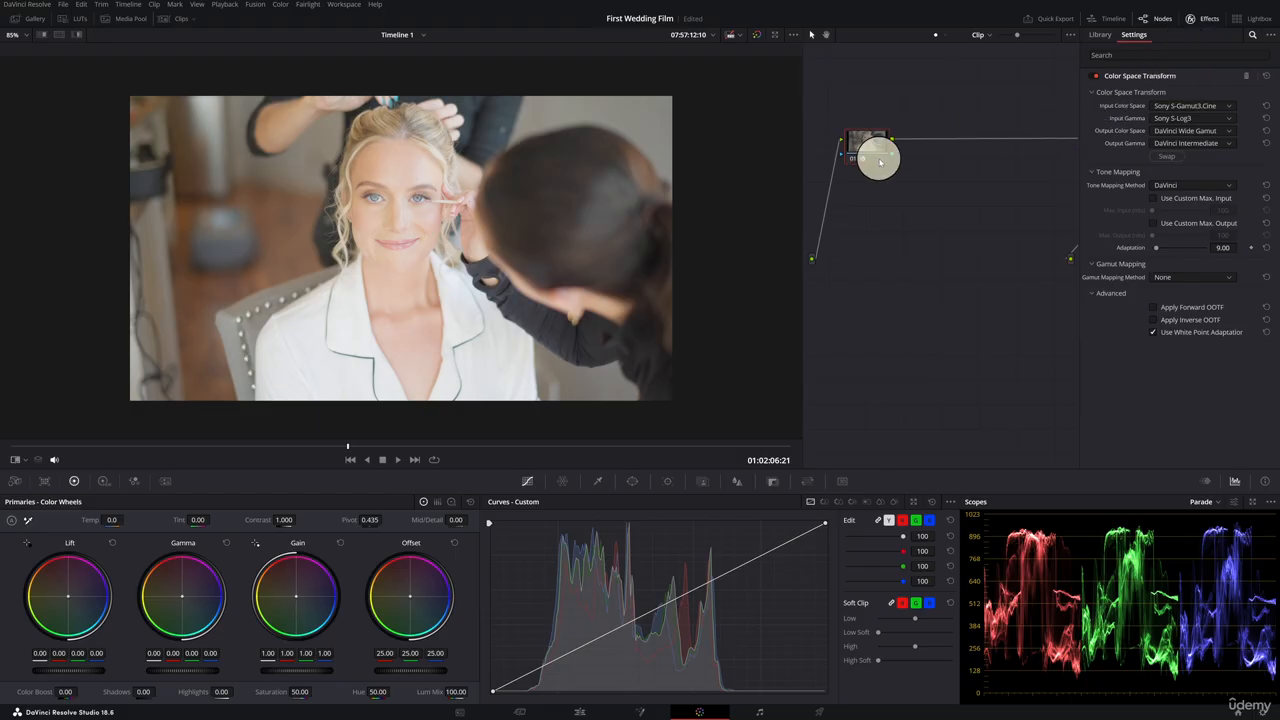
left_click(1231, 110)
left_click(1231, 110)
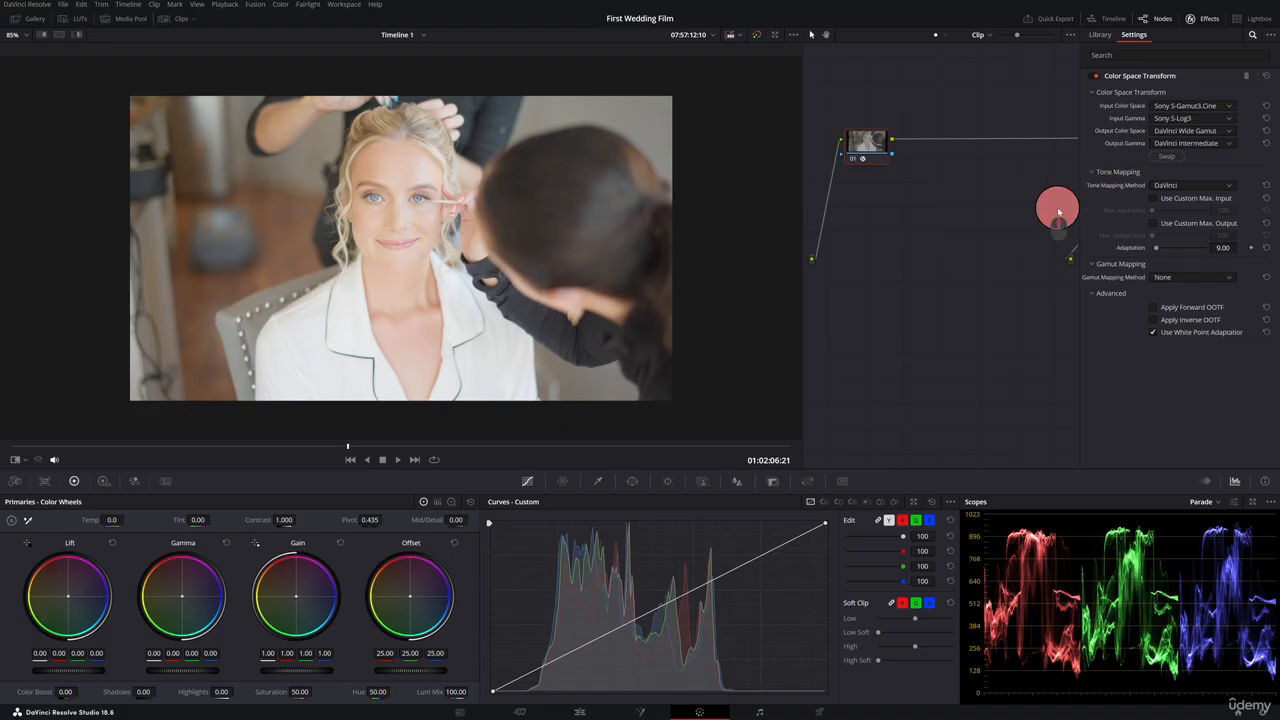
left_click_drag(1057, 206, 980, 255)
left_click_drag(906, 238, 972, 254)
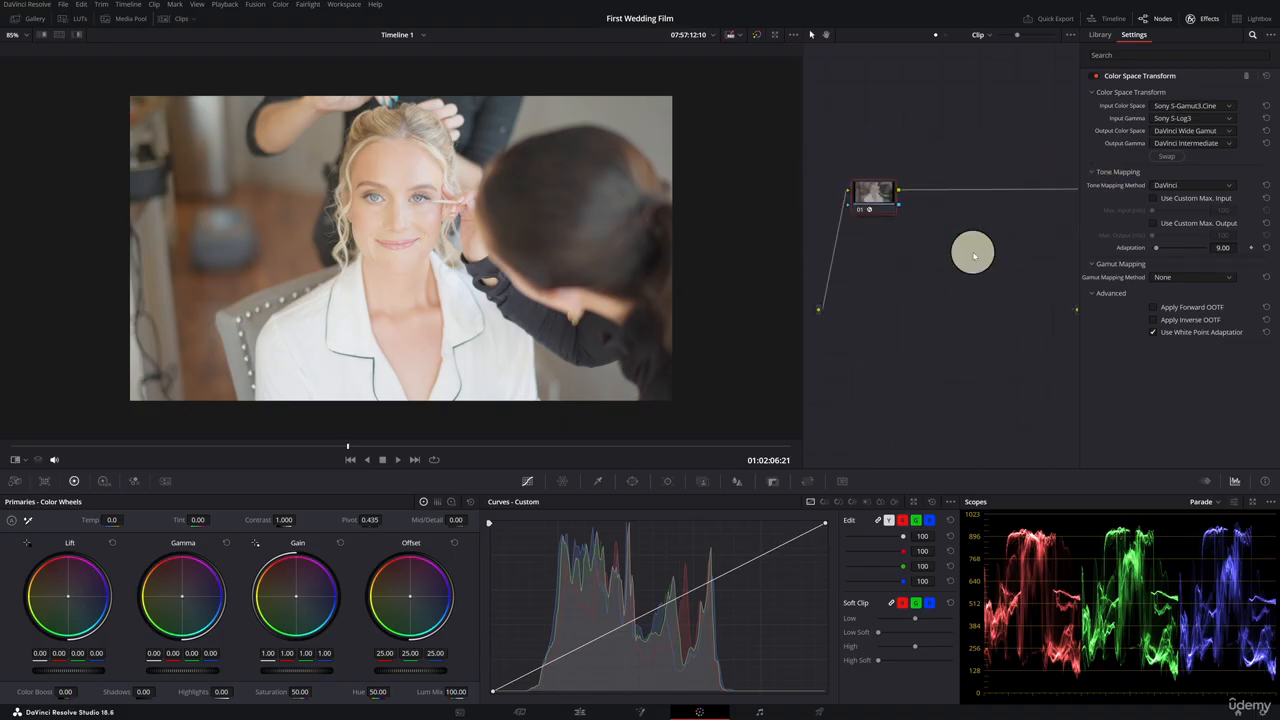
left_click(1230, 119)
left_click_drag(1276, 211, 1275, 199)
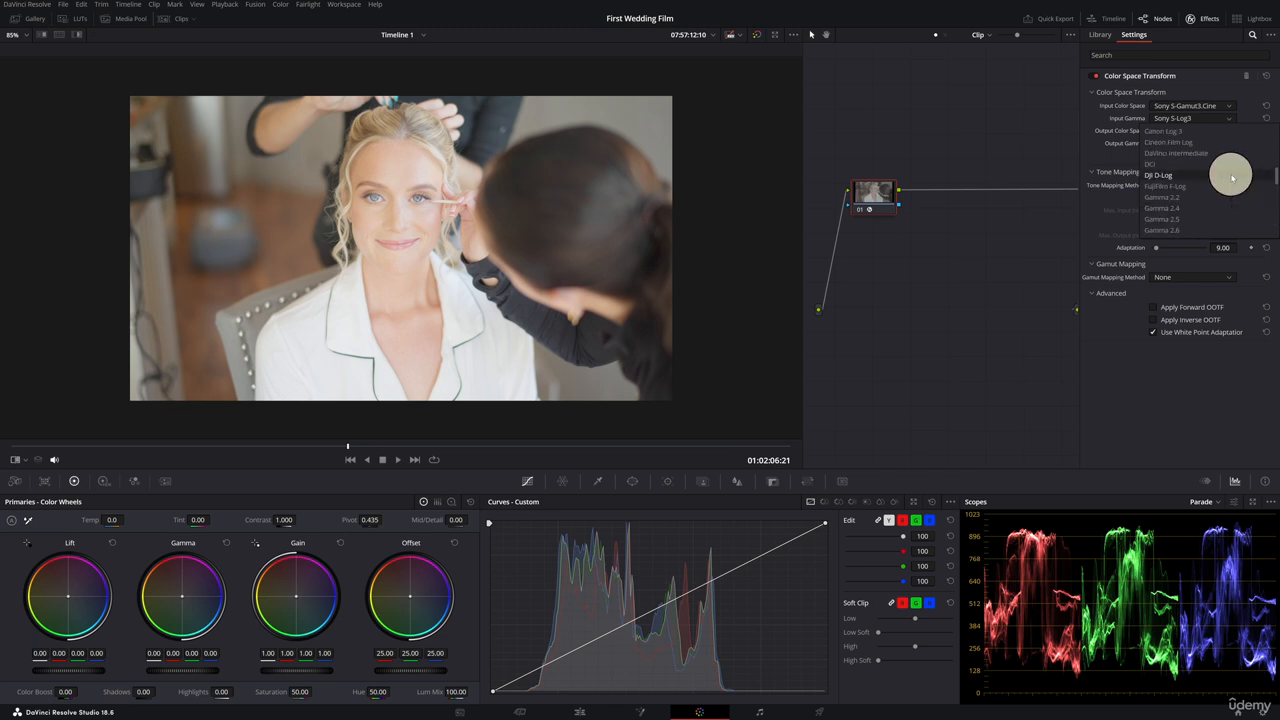
left_click(1232, 178)
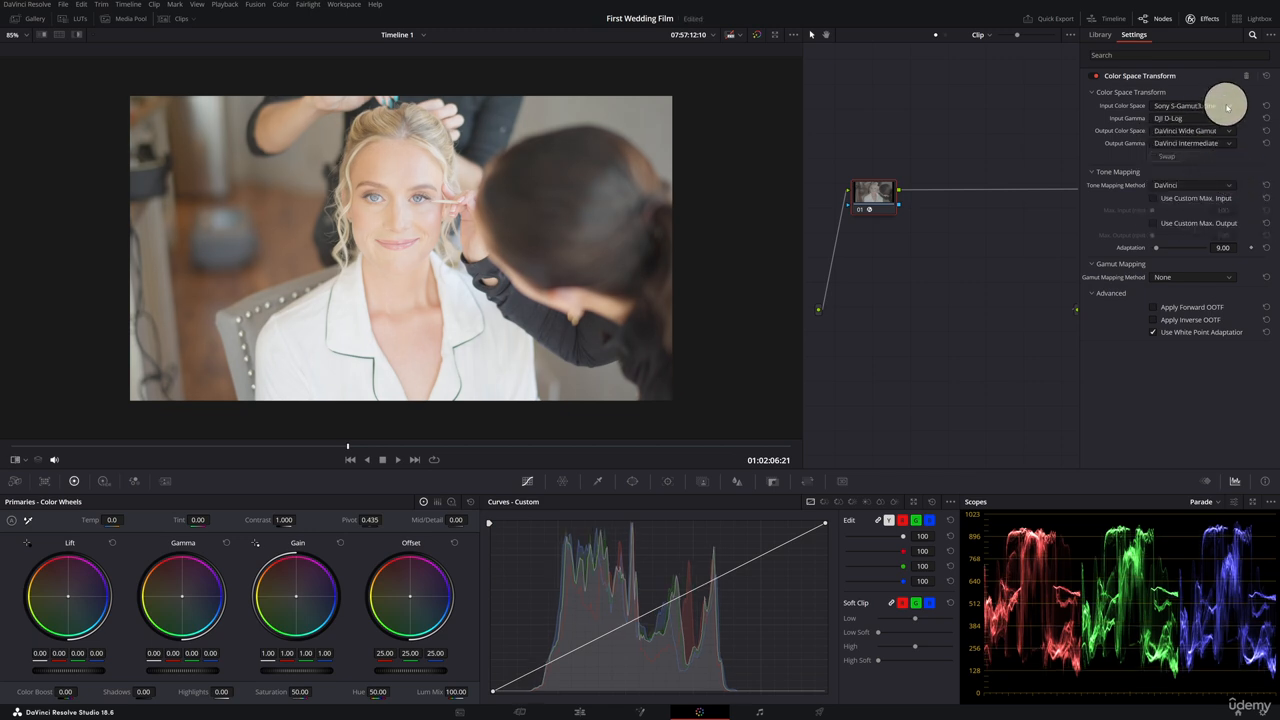
Try switching node 01's input color space to DJI D-Gamut.
left_click(1227, 106)
left_click_drag(1270, 202, 1275, 162)
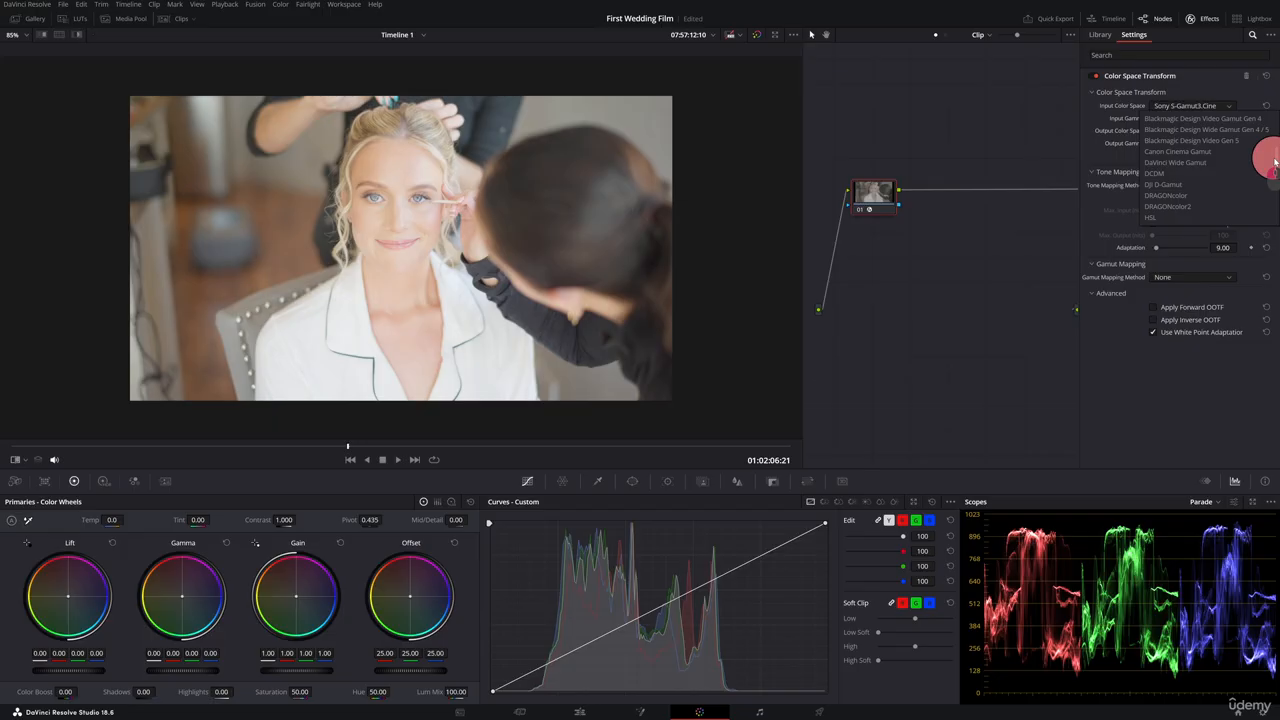
left_click(1220, 184)
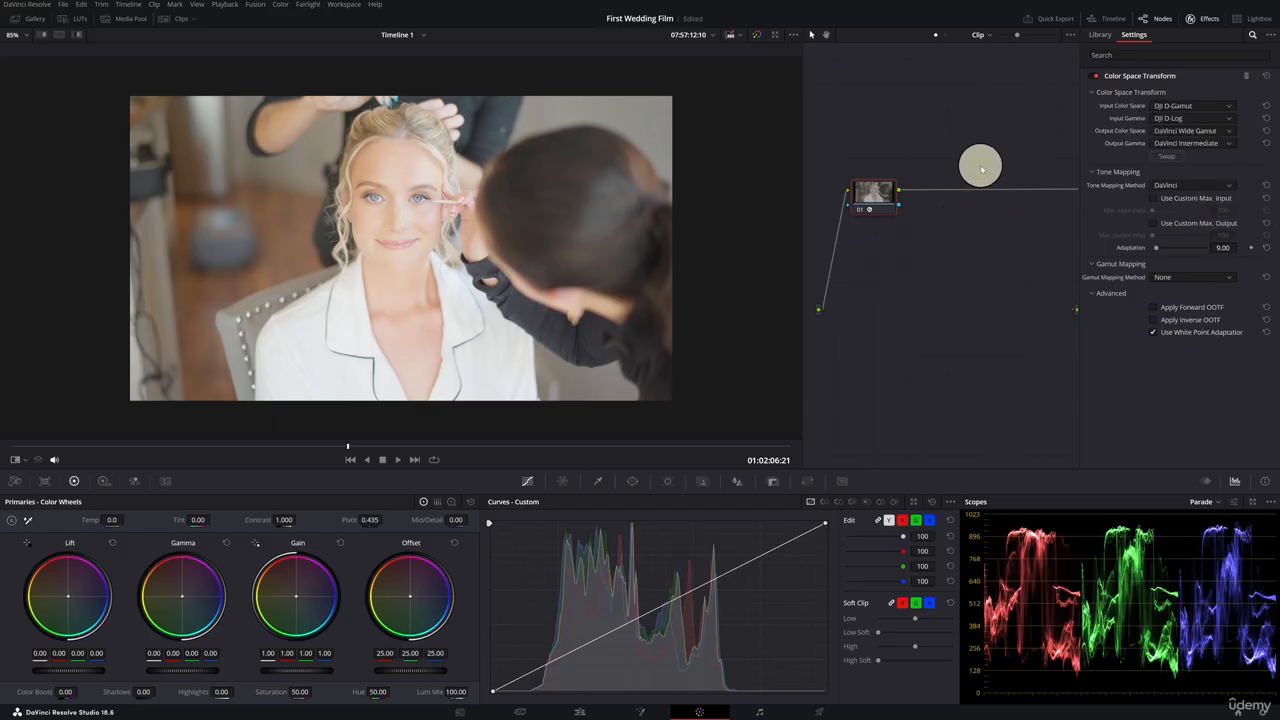
left_click(1231, 108)
left_click(1240, 166)
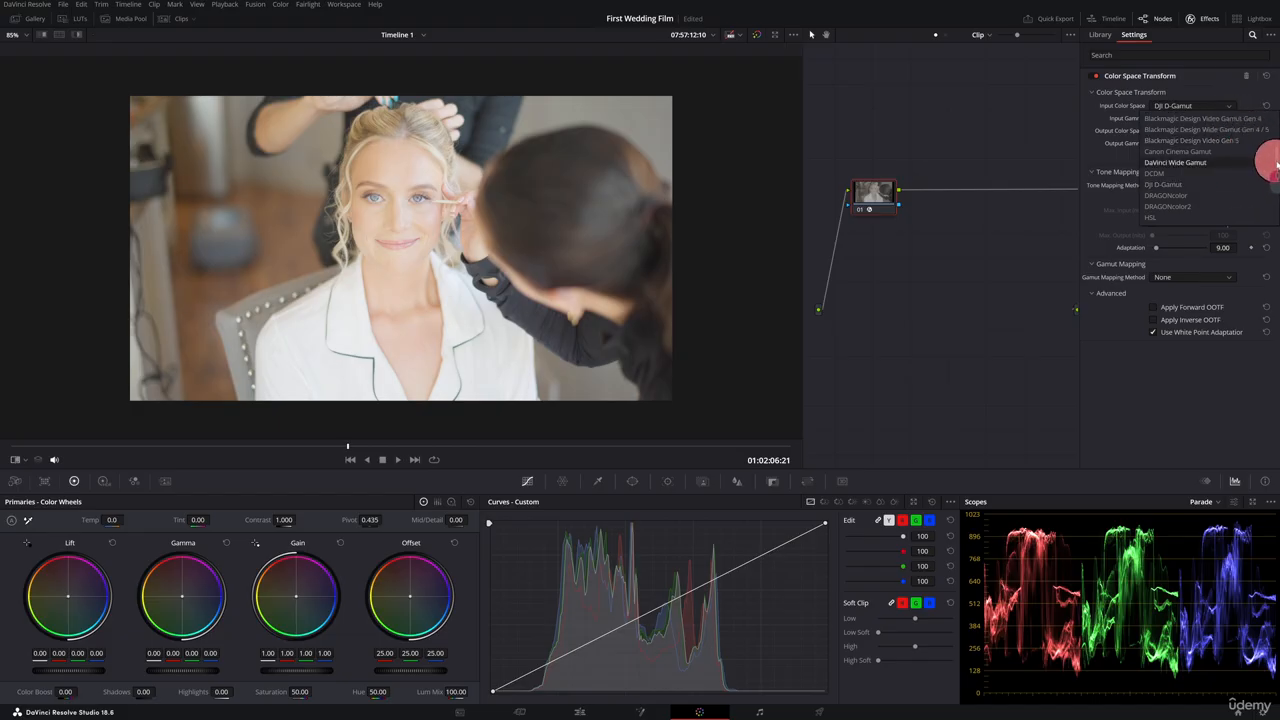
left_click_drag(1276, 165, 1276, 172)
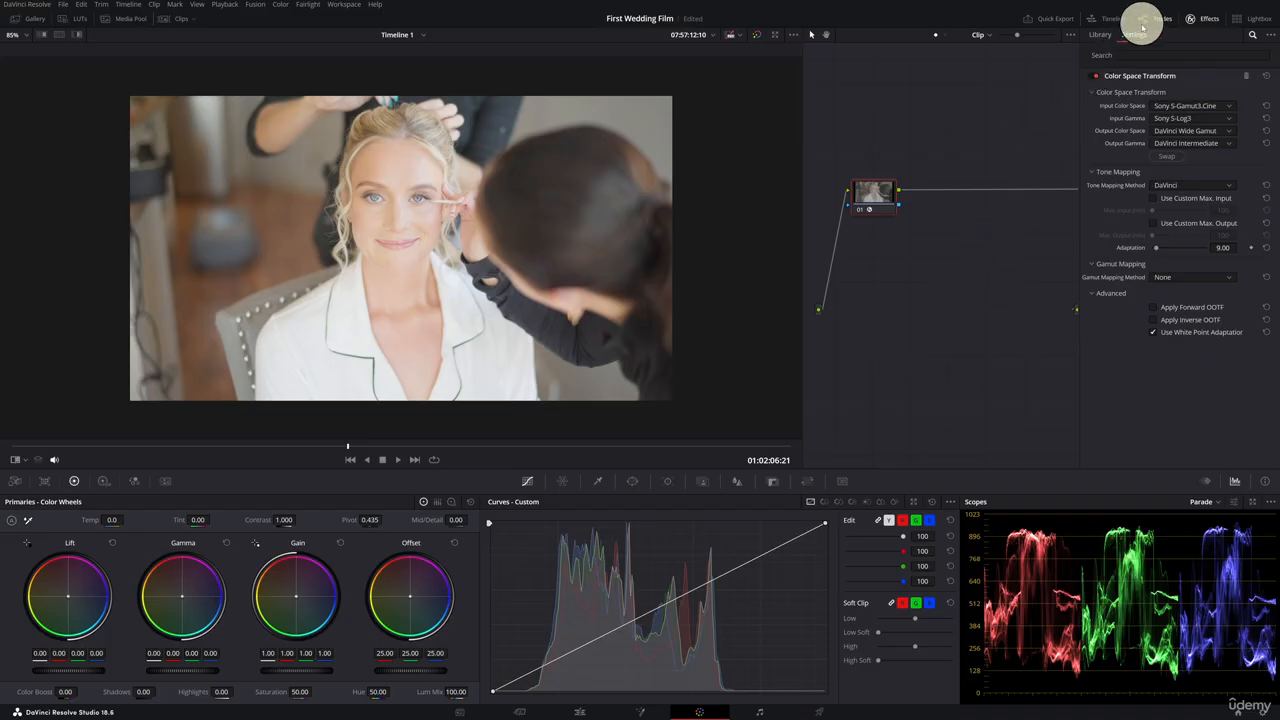
Label node 01 as Input CST.
left_click(1193, 18)
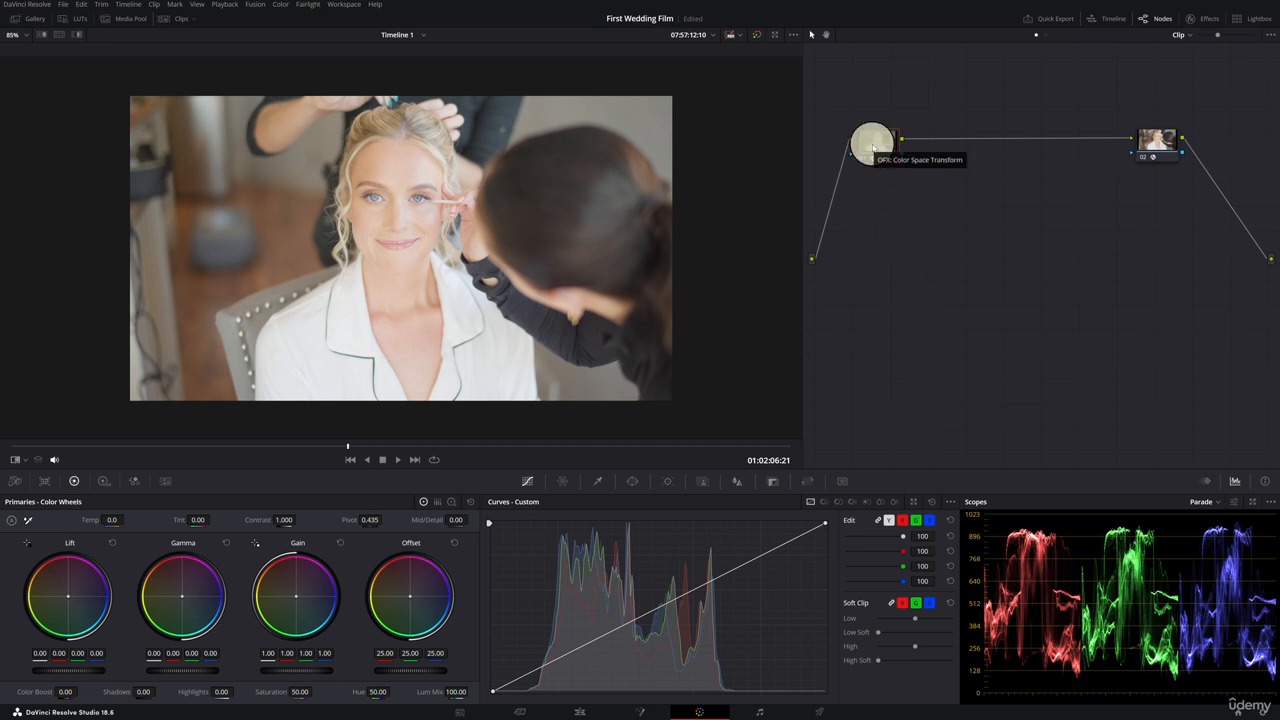
right_click(873, 147)
left_click(917, 167)
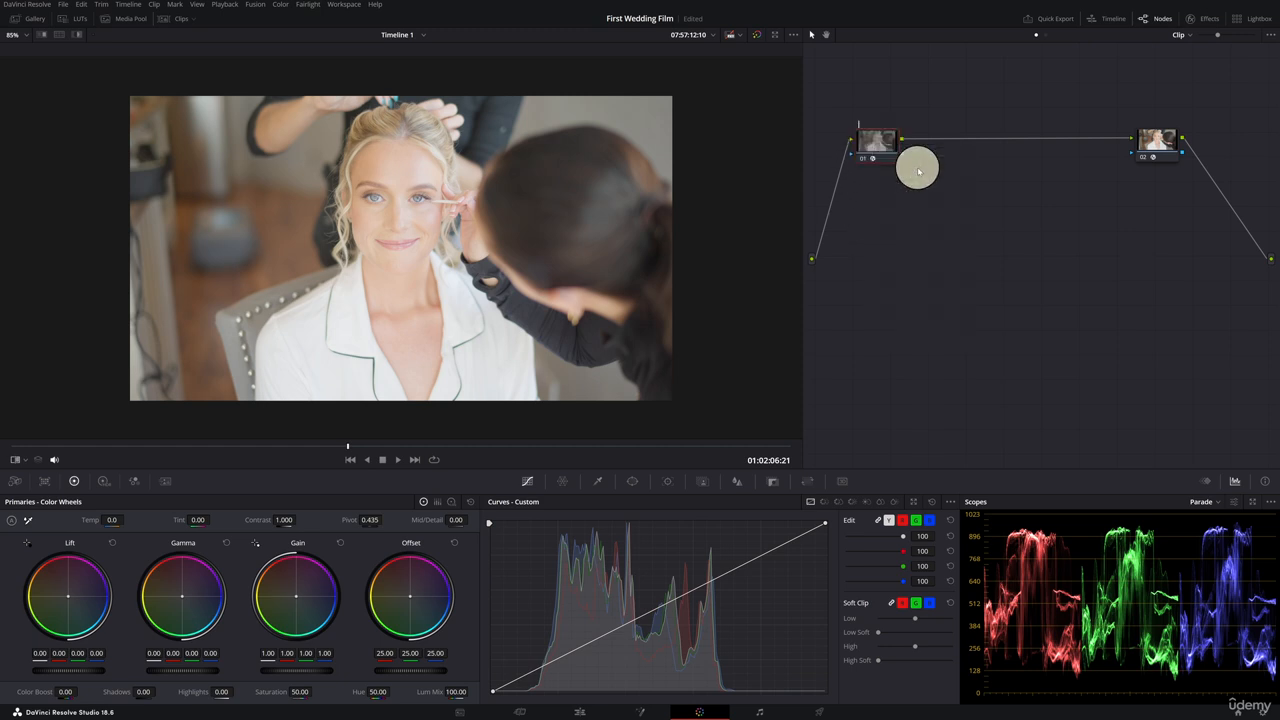
type("Input")
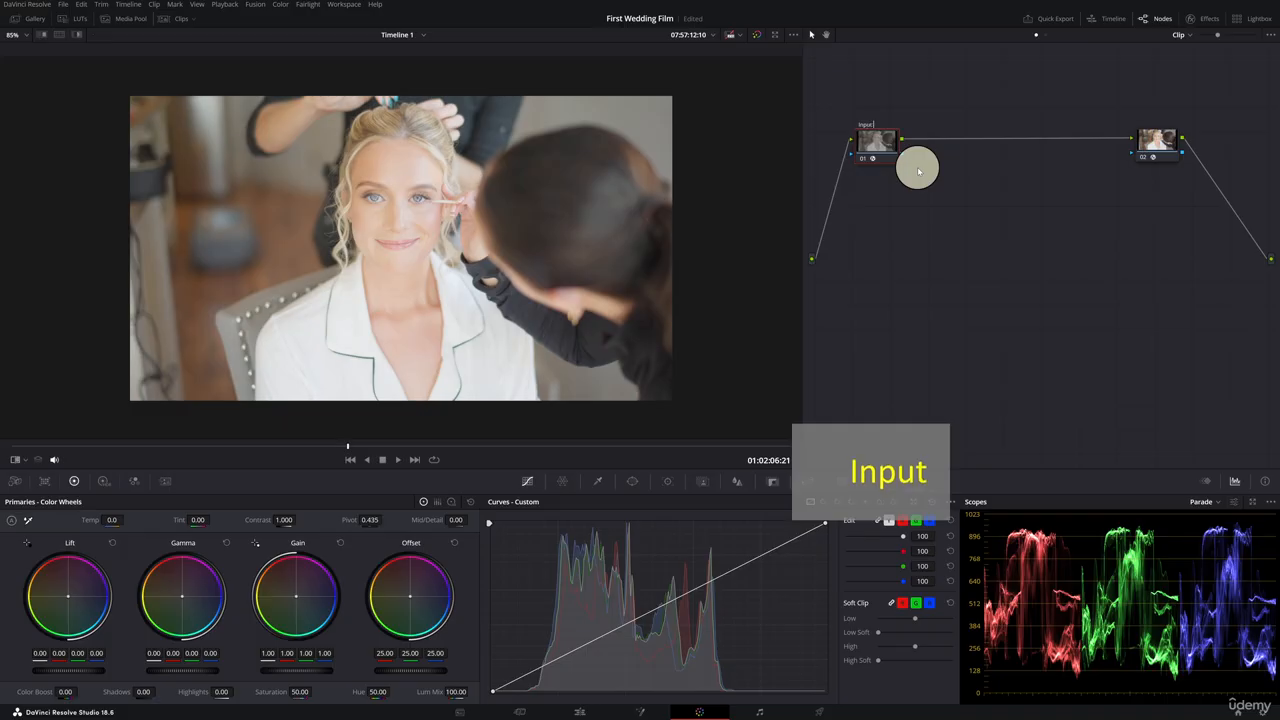
type(" C")
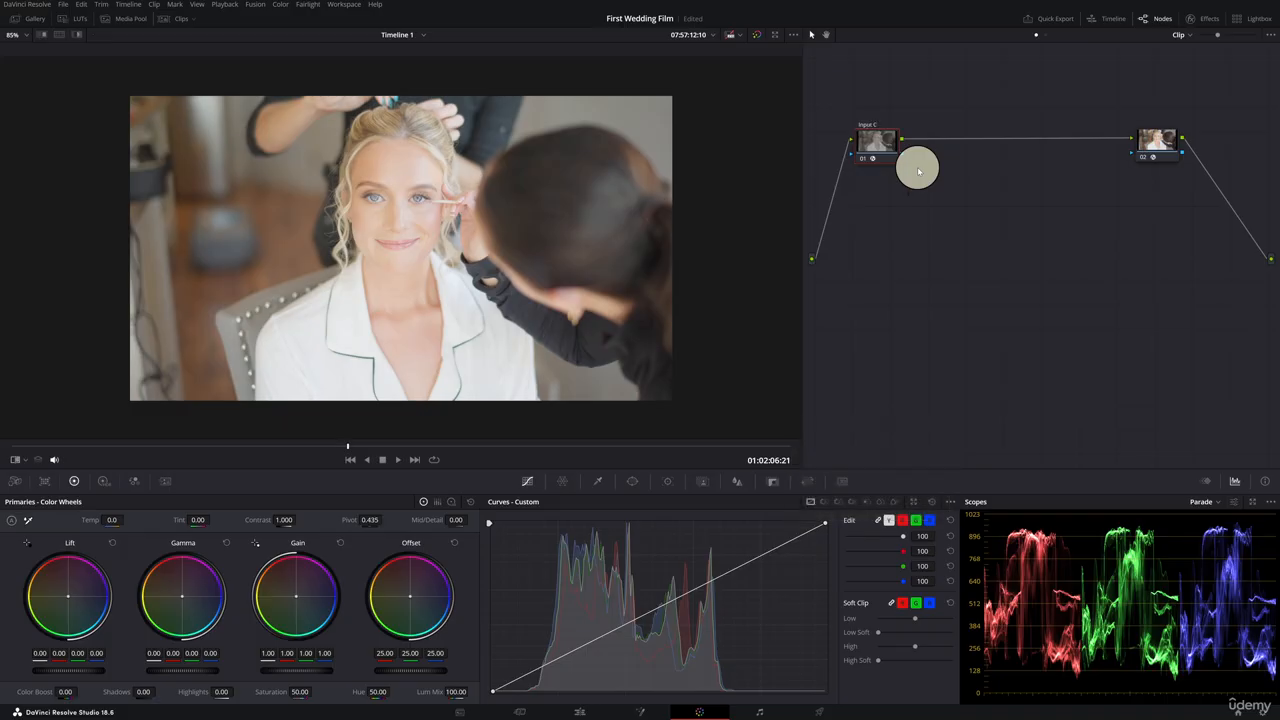
type("ST")
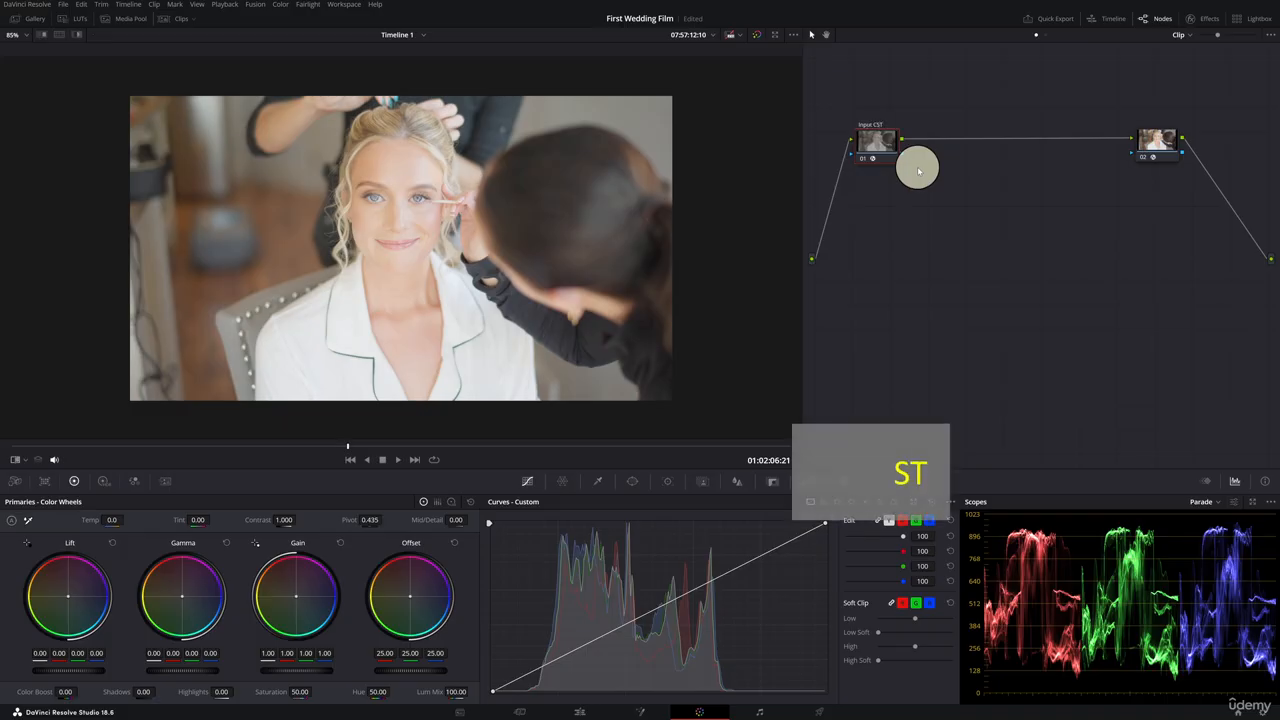
Label node 02 as Output CST.
right_click(1155, 140)
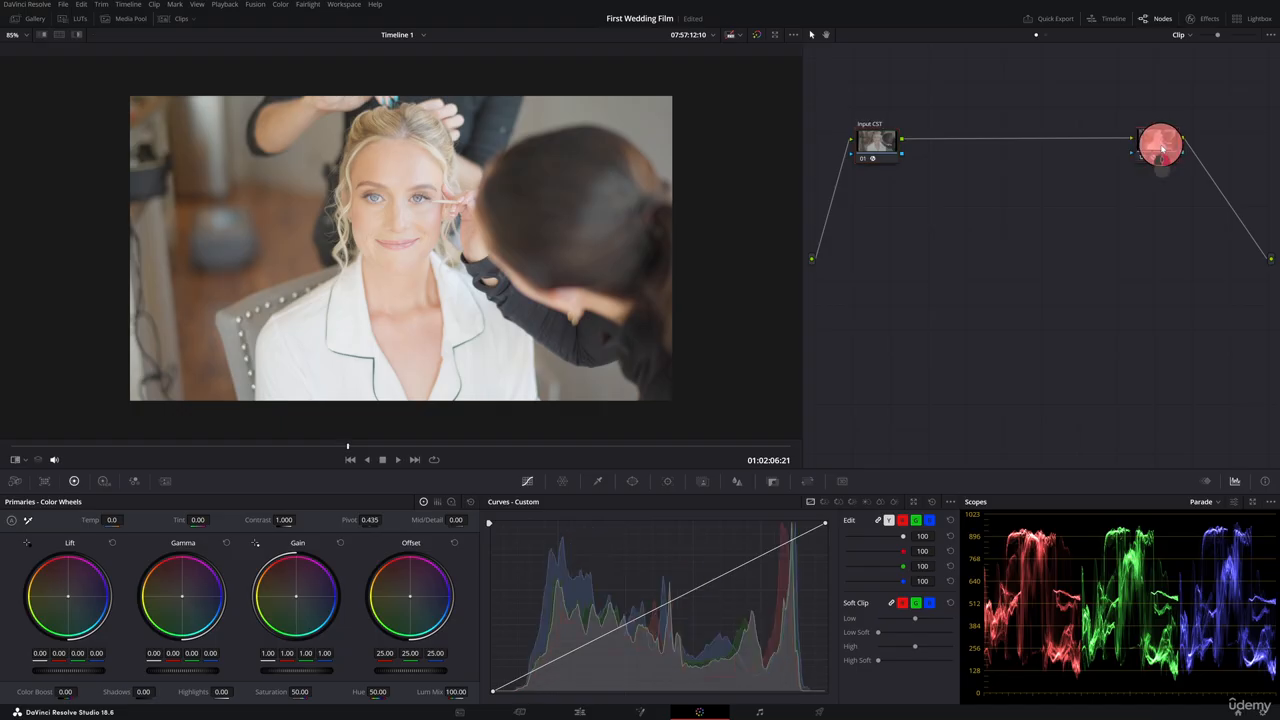
left_click(1209, 175)
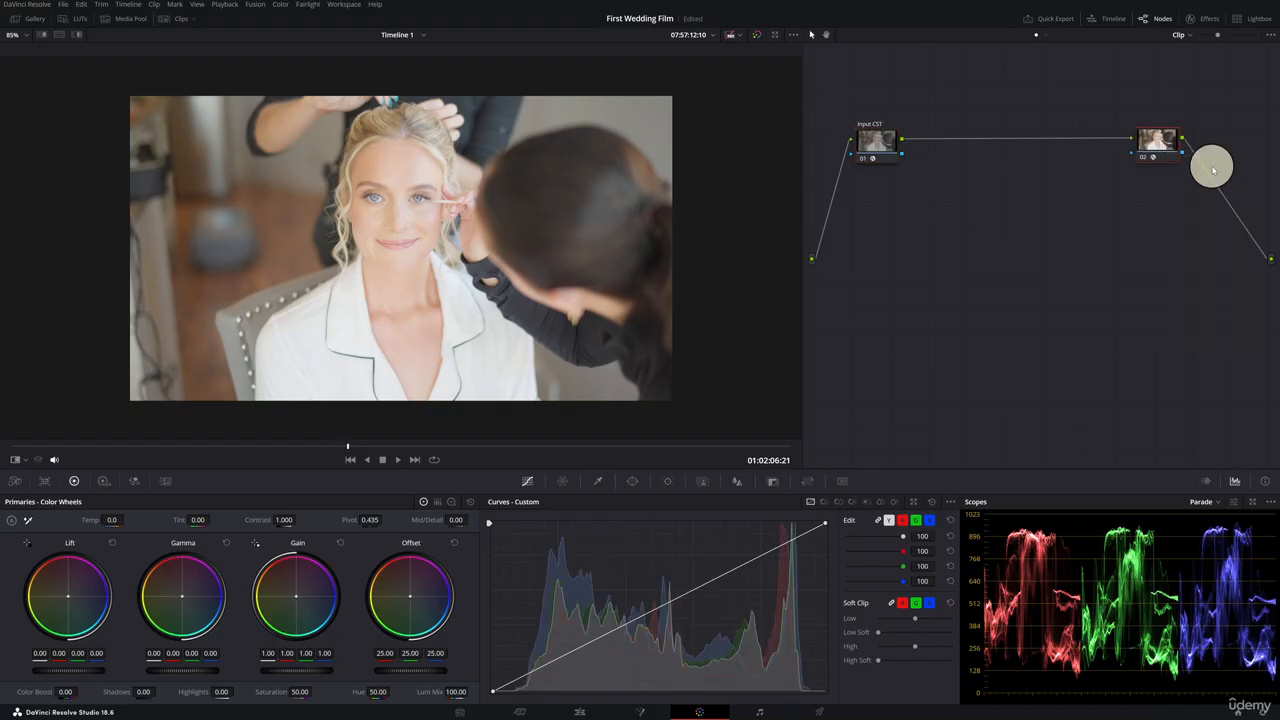
type("Pu")
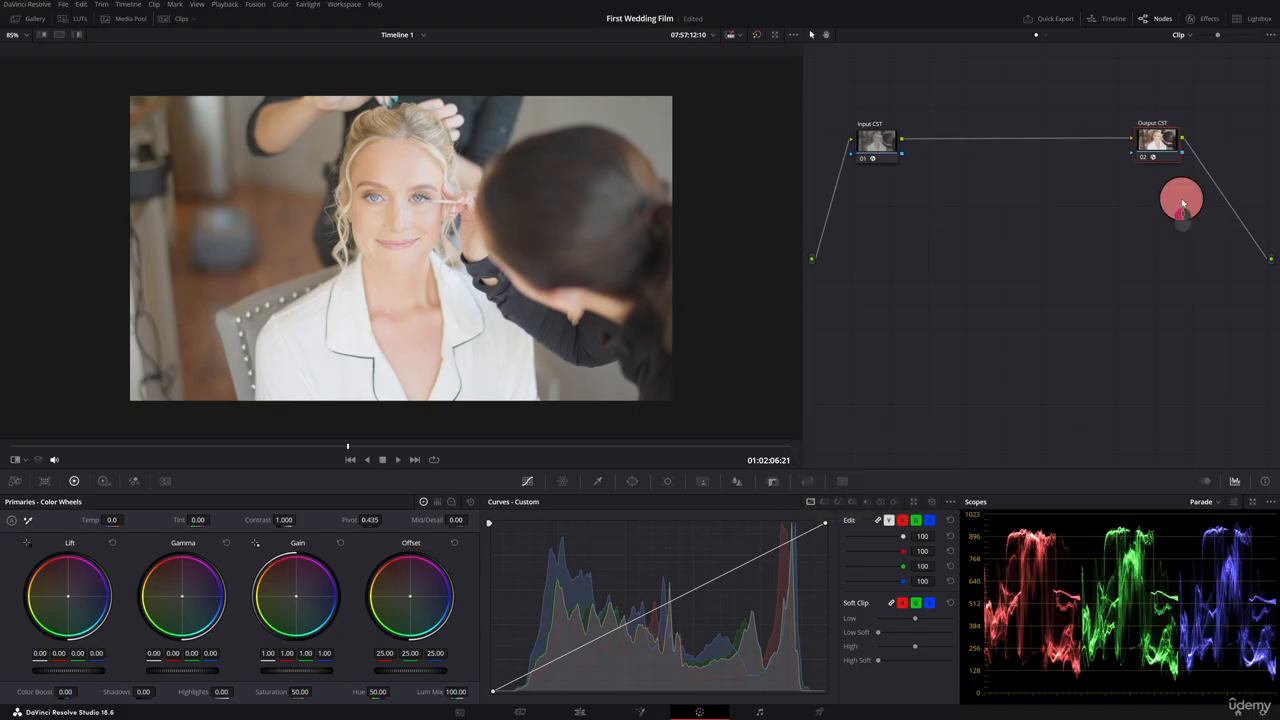
Move the Input CST and Output CST nodes far apart in the node graph.
left_click_drag(878, 148, 845, 227)
left_click_drag(1152, 140, 1244, 215)
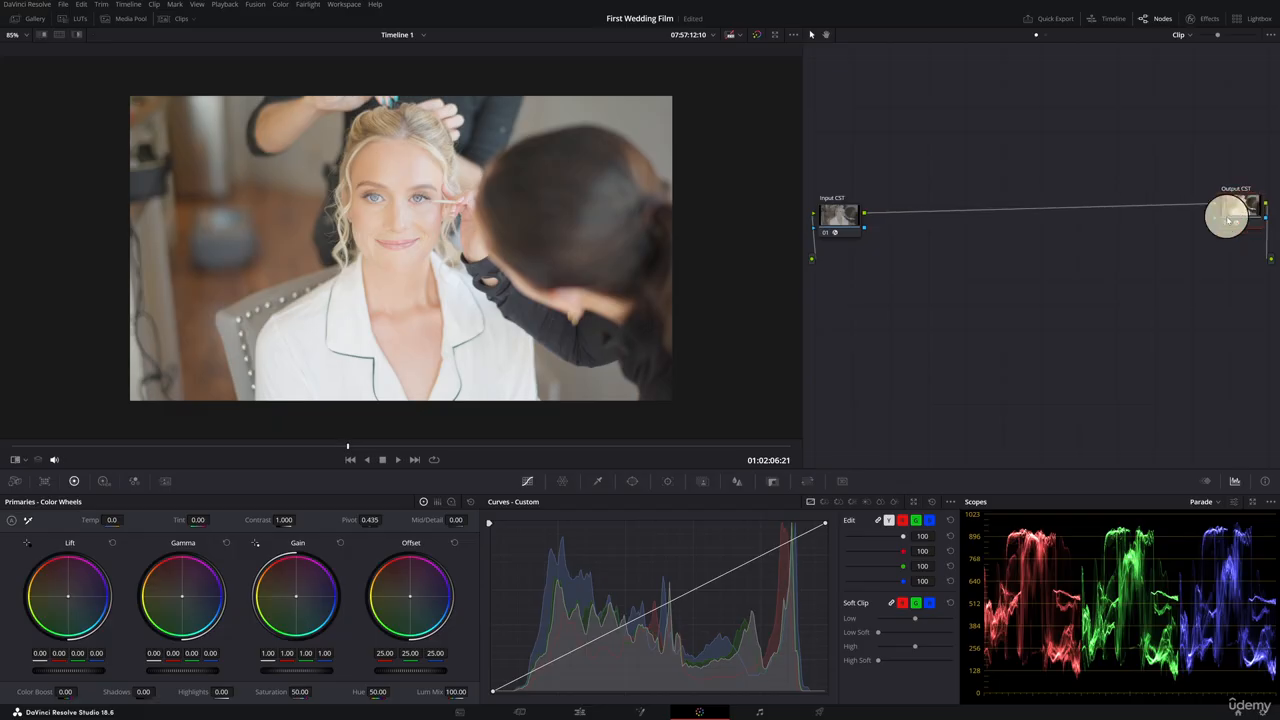
left_click(840, 224)
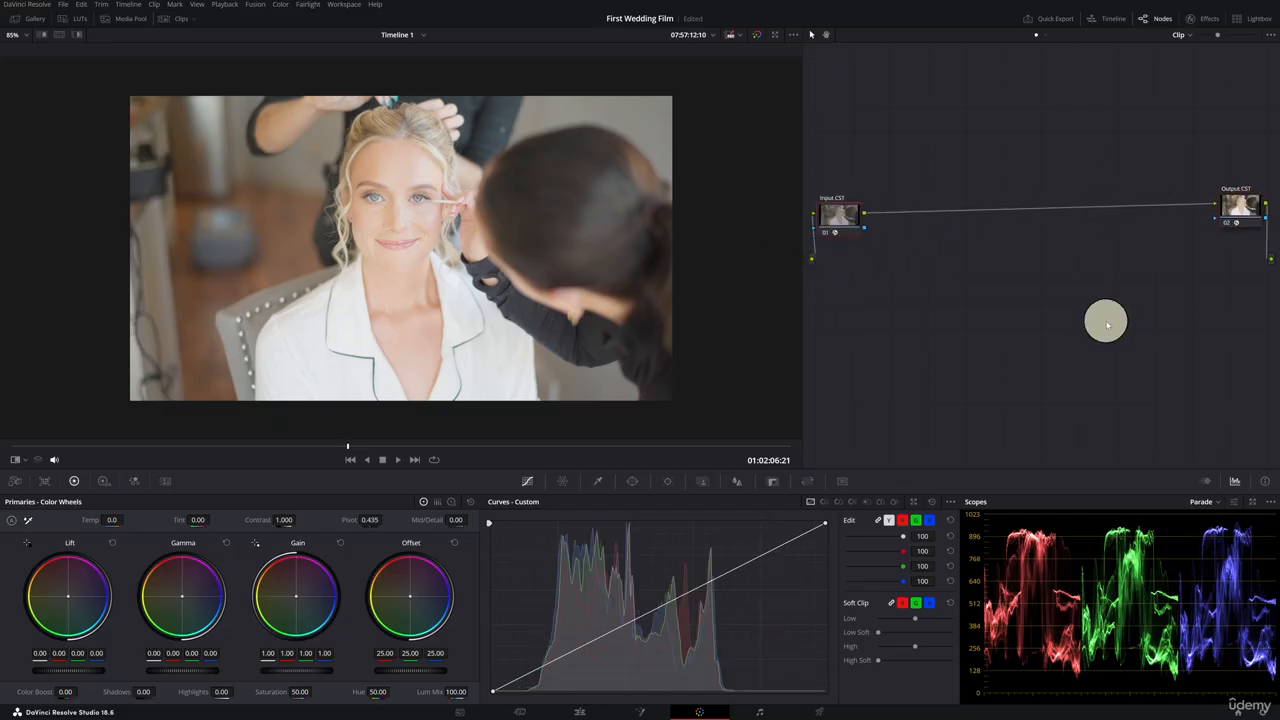
left_click_drag(1241, 212, 1246, 224)
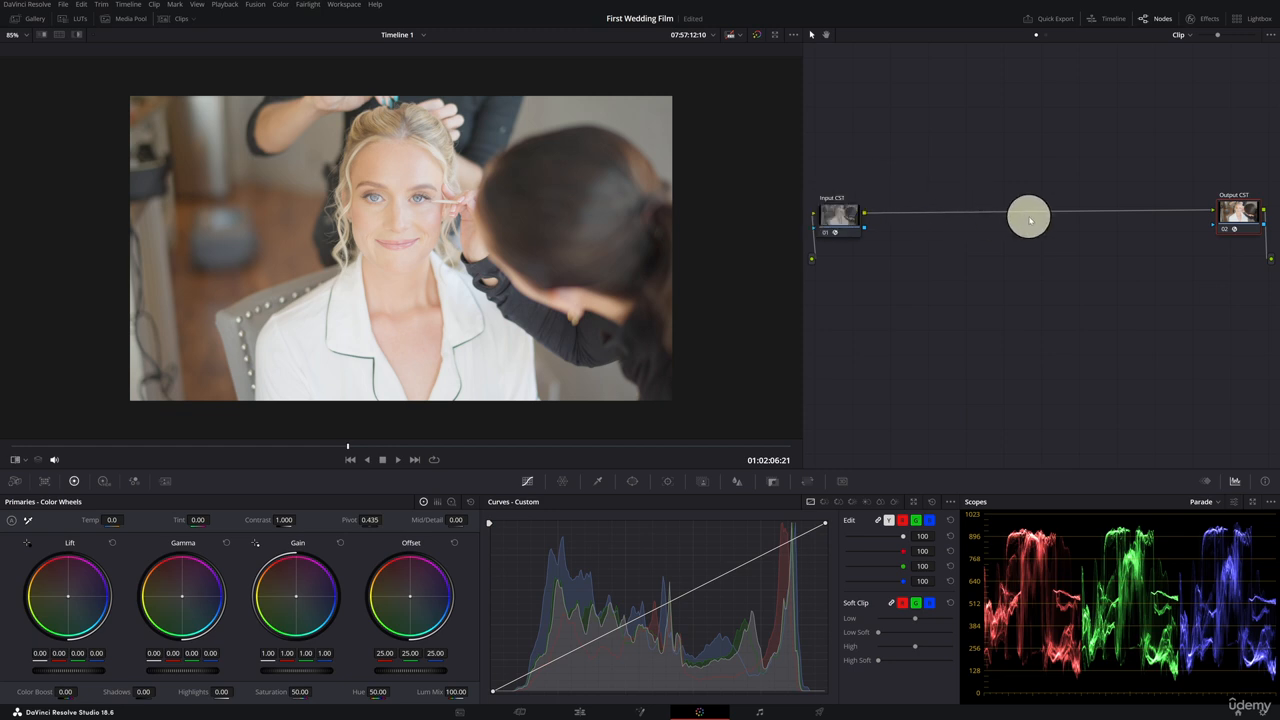
left_click(860, 215)
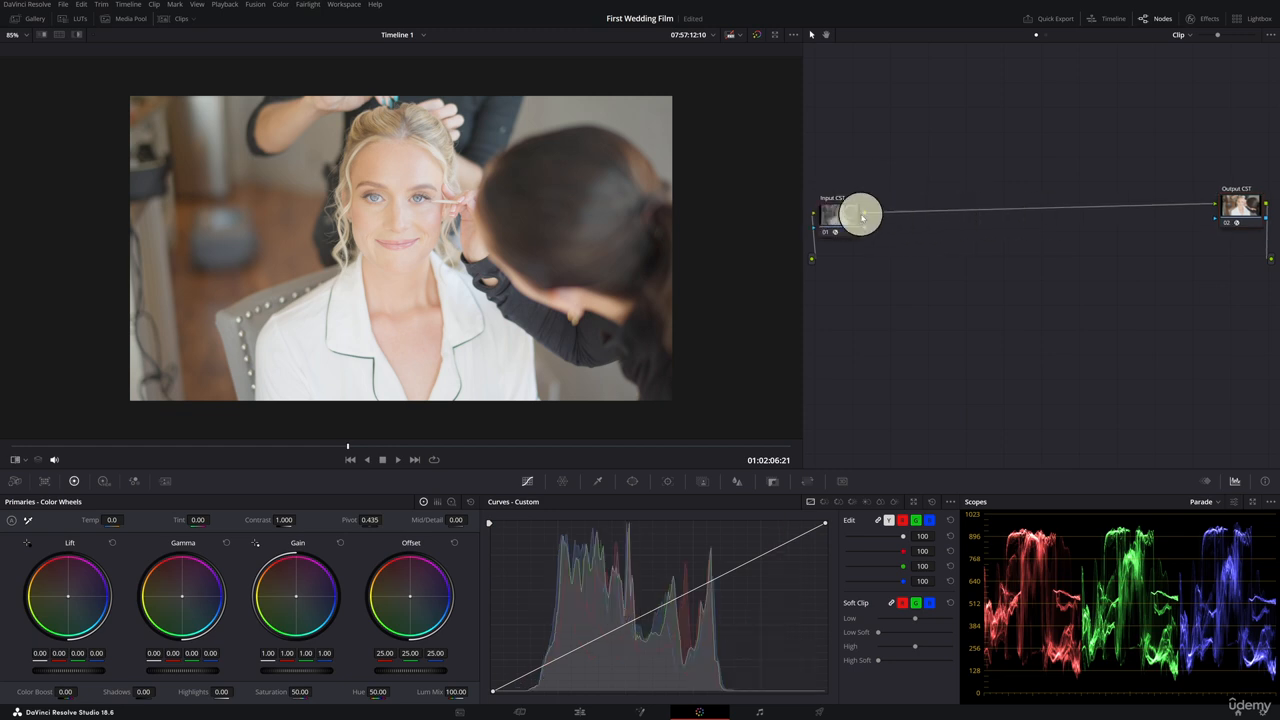
Add four serial nodes between Input CST and Output CST and align them in a row.
key("alt+s")
key("alt+s")
key("alt+s")
key("alt+s")
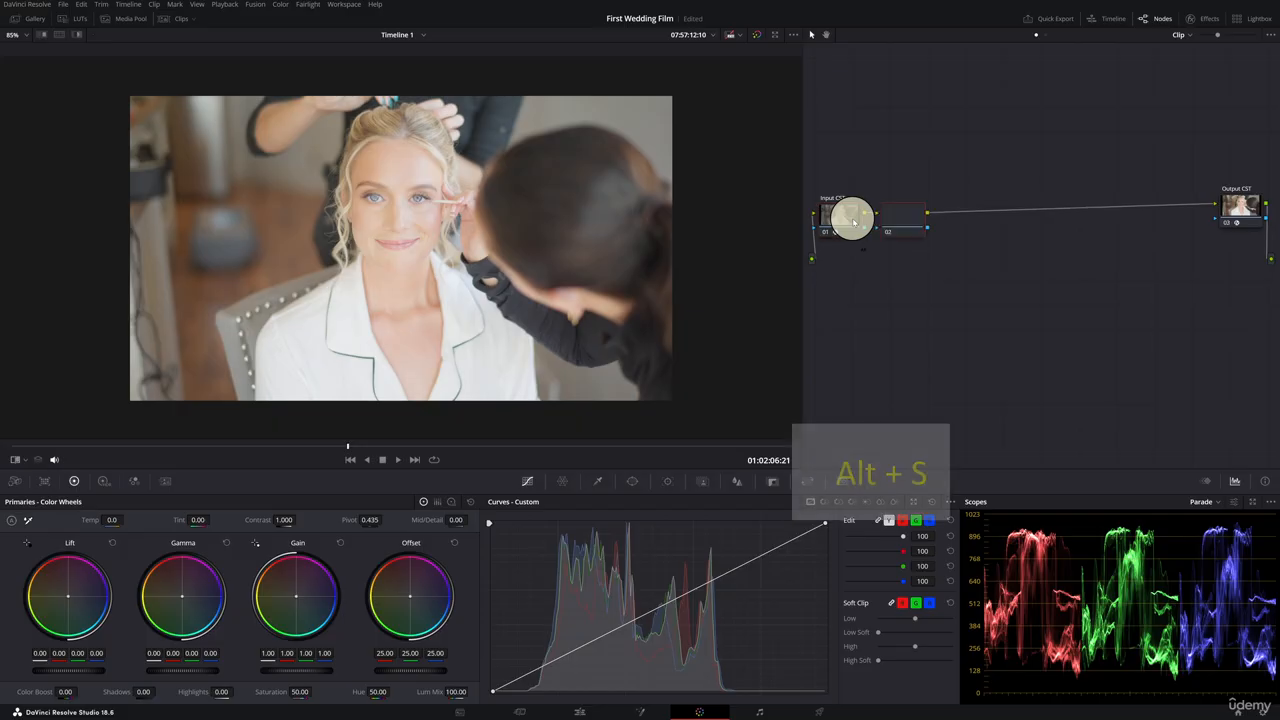
left_click_drag(1094, 223, 1118, 210)
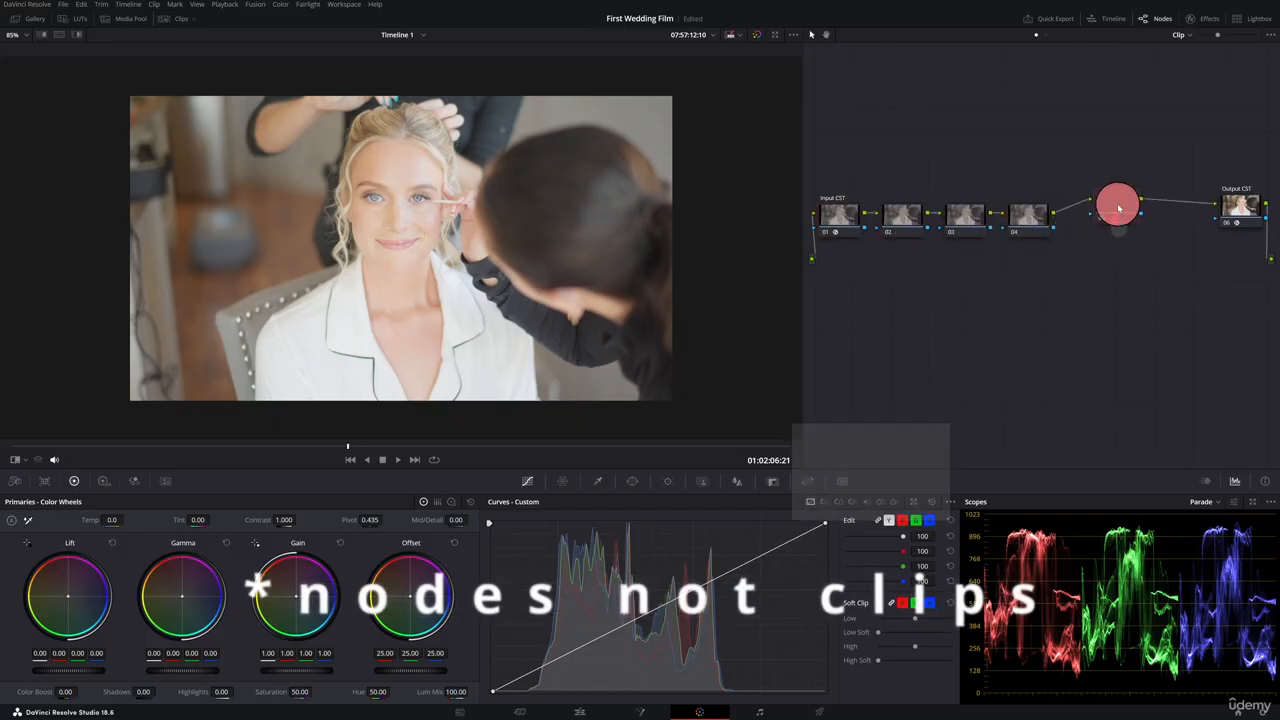
left_click_drag(1043, 231, 982, 207)
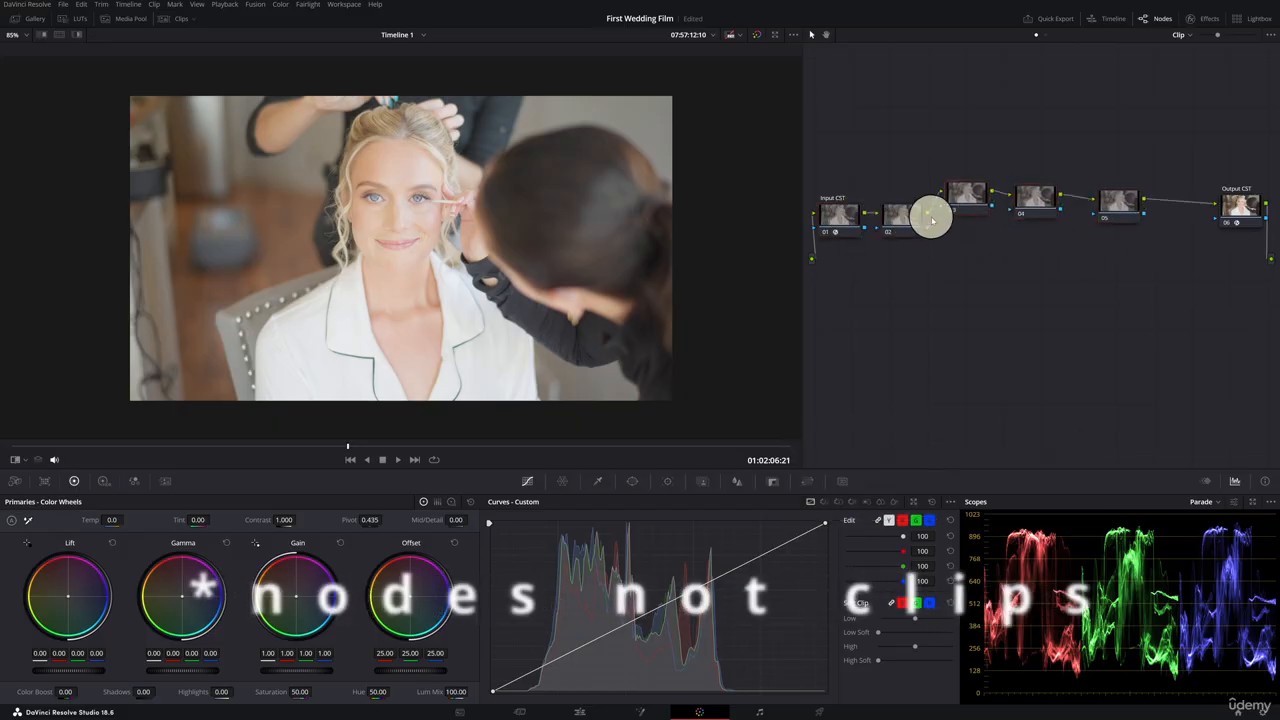
left_click_drag(908, 221, 909, 201)
left_click_drag(1037, 197, 1043, 193)
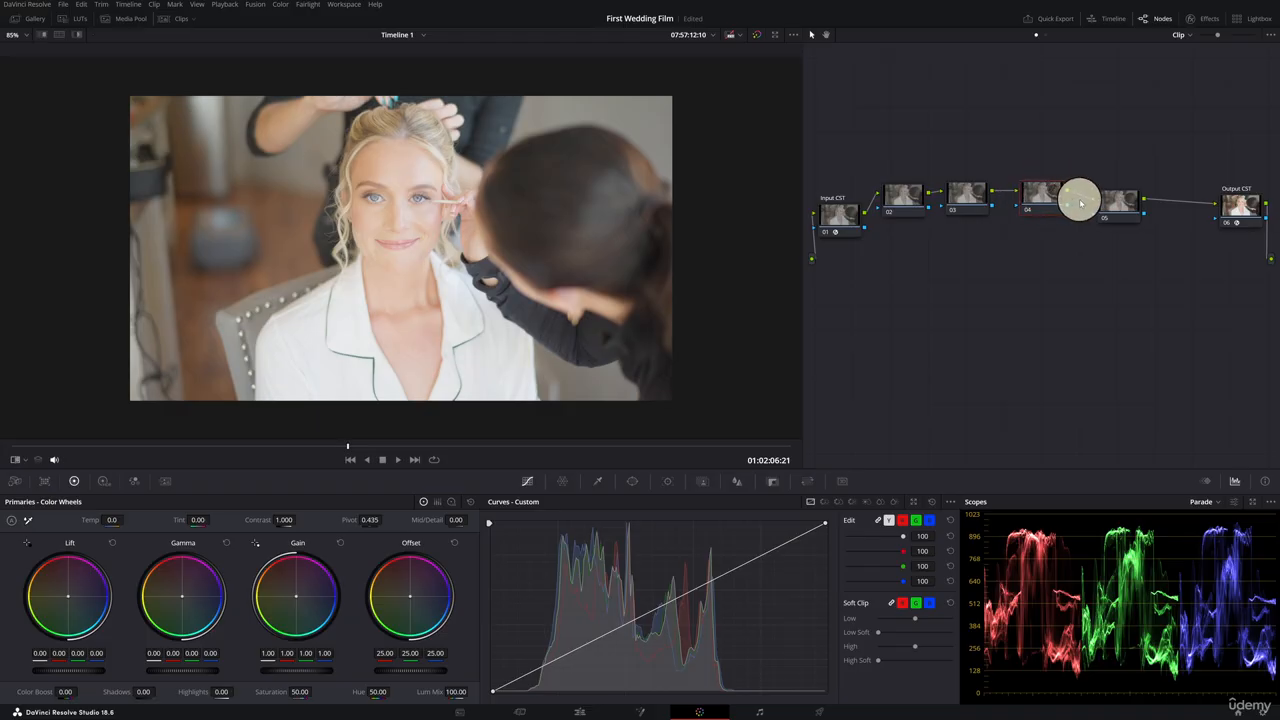
Align node 04 with the other nodes in the row.
left_click_drag(1116, 208, 1049, 195)
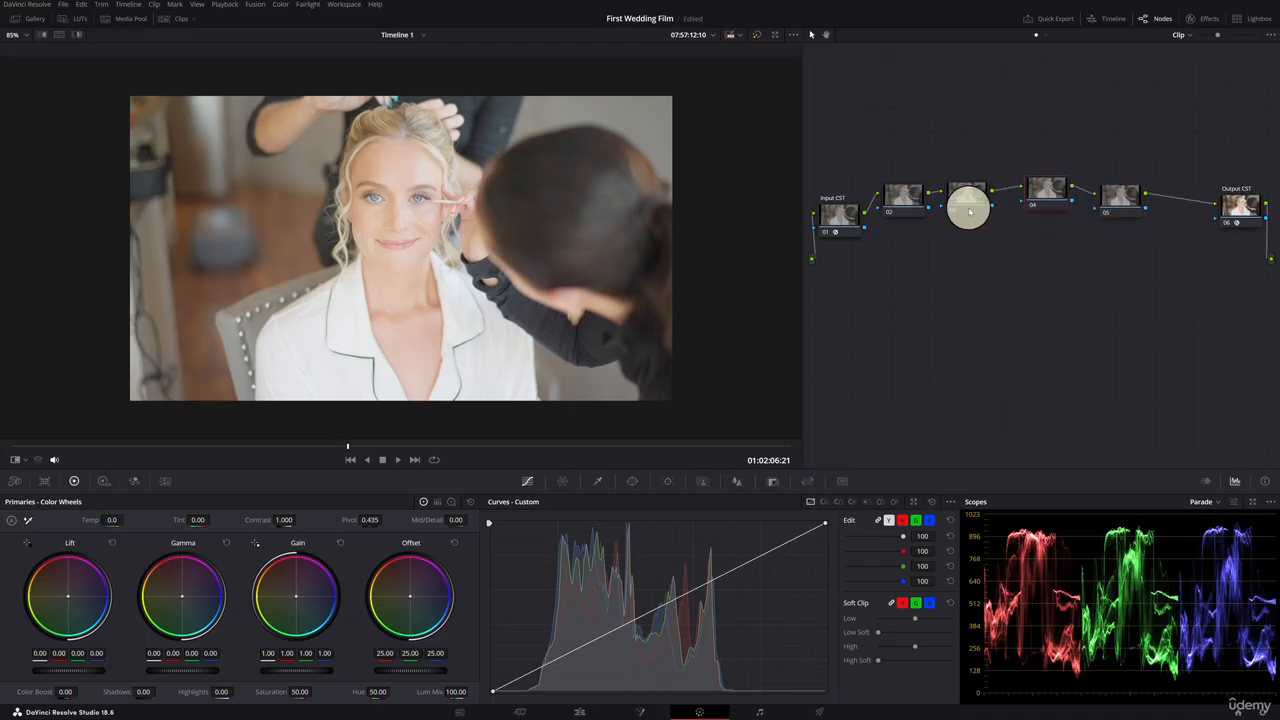
Select node 02 and shape an S-curve on its custom curve, lowering the shadows and raising the highlights.
left_click(902, 203)
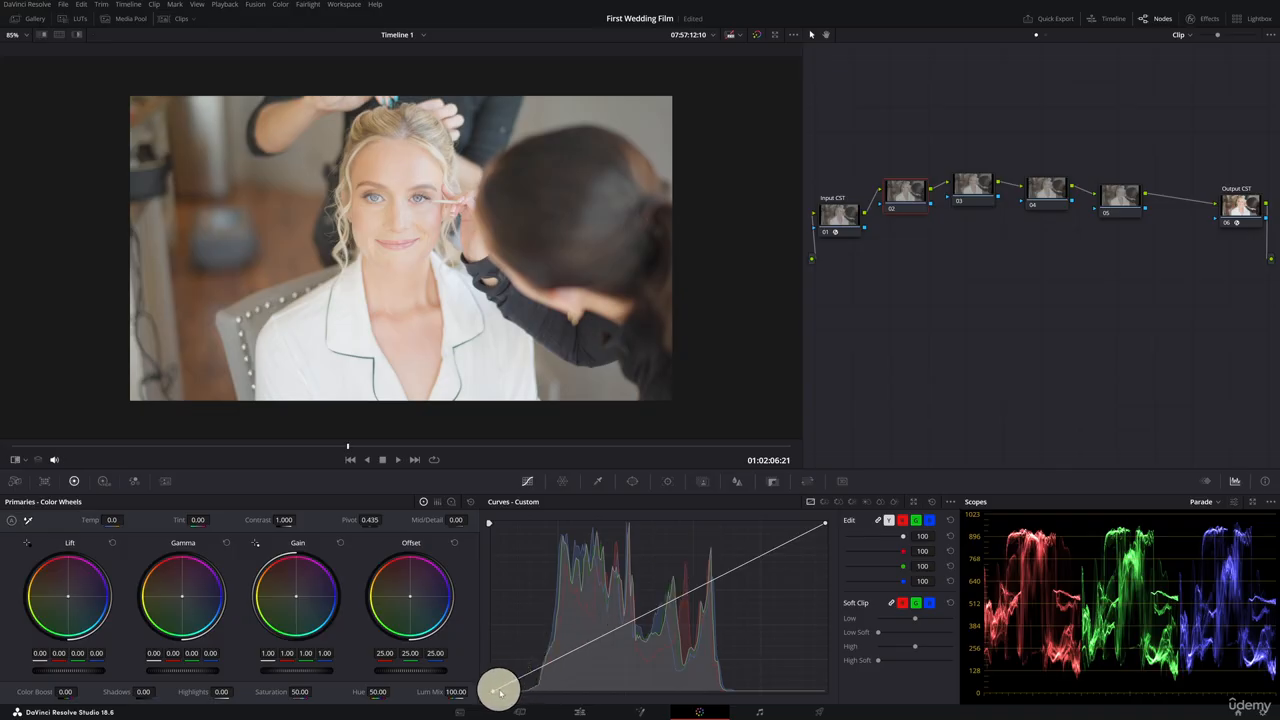
left_click_drag(657, 606, 619, 650)
left_click_drag(717, 589, 748, 557)
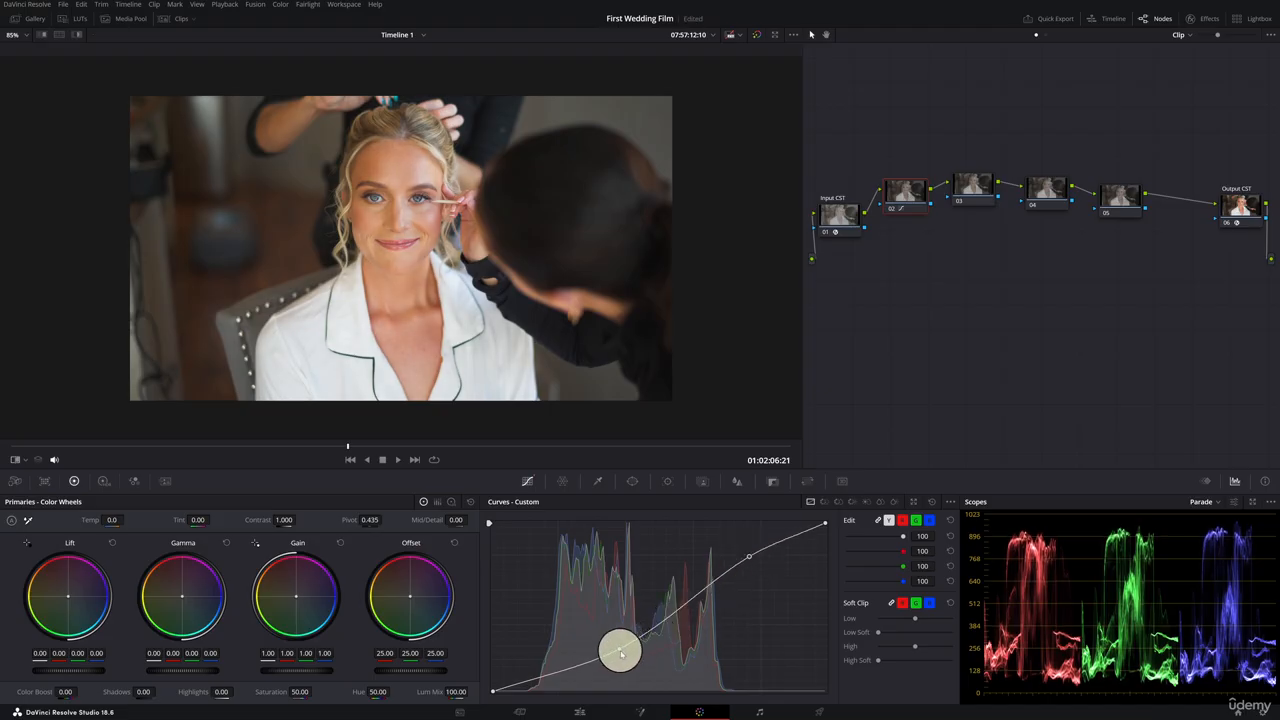
left_click_drag(620, 647, 616, 650)
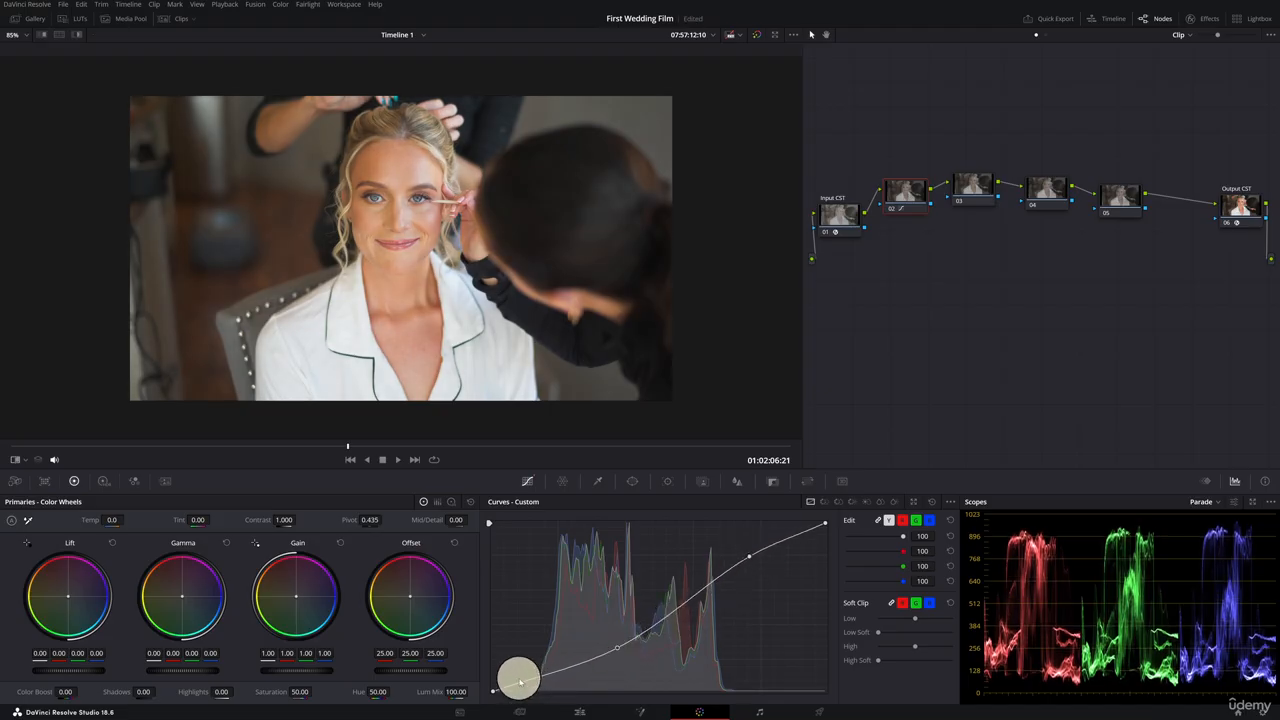
left_click(20, 35)
left_click(18, 64)
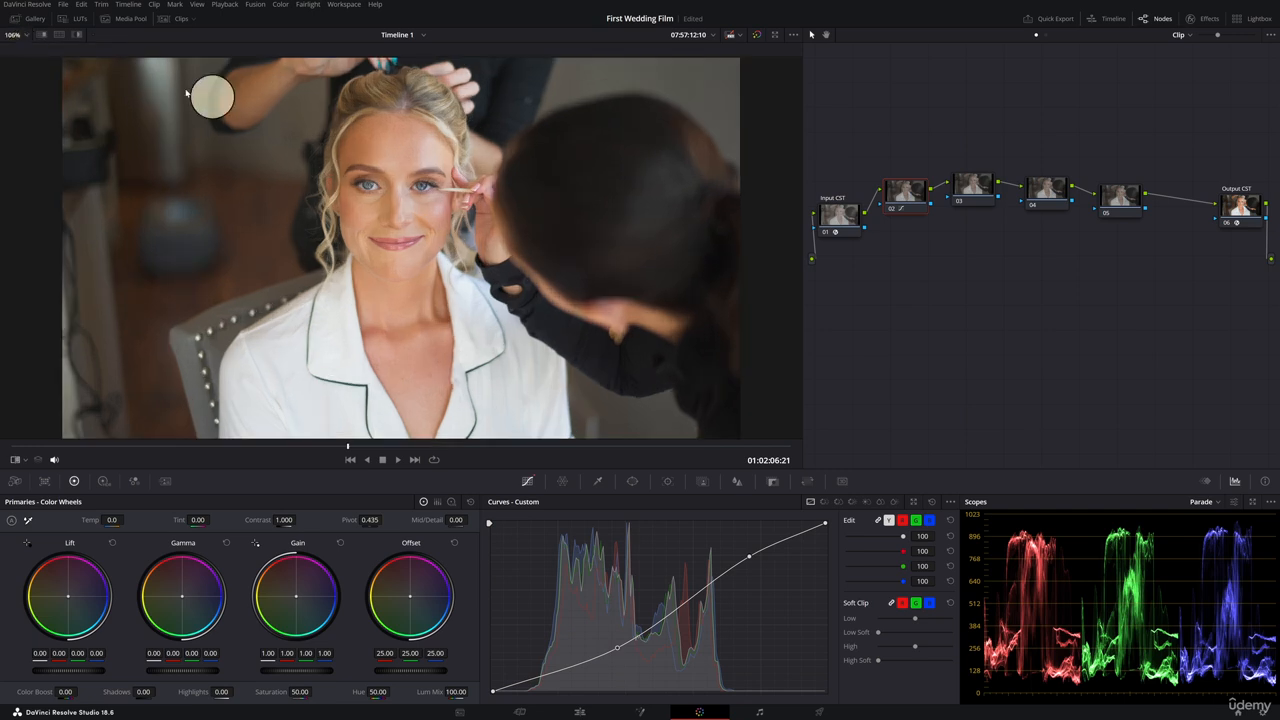
left_click_drag(494, 690, 493, 676)
left_click_drag(617, 652, 616, 650)
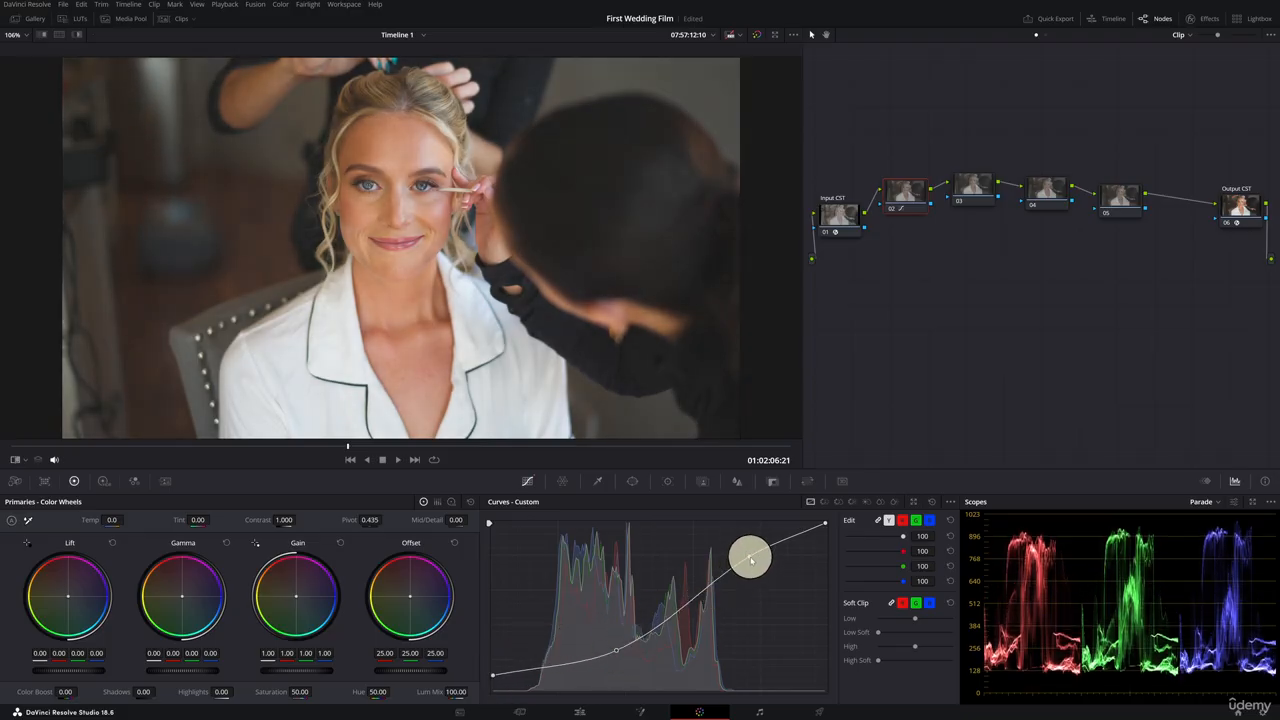
left_click_drag(750, 560, 745, 559)
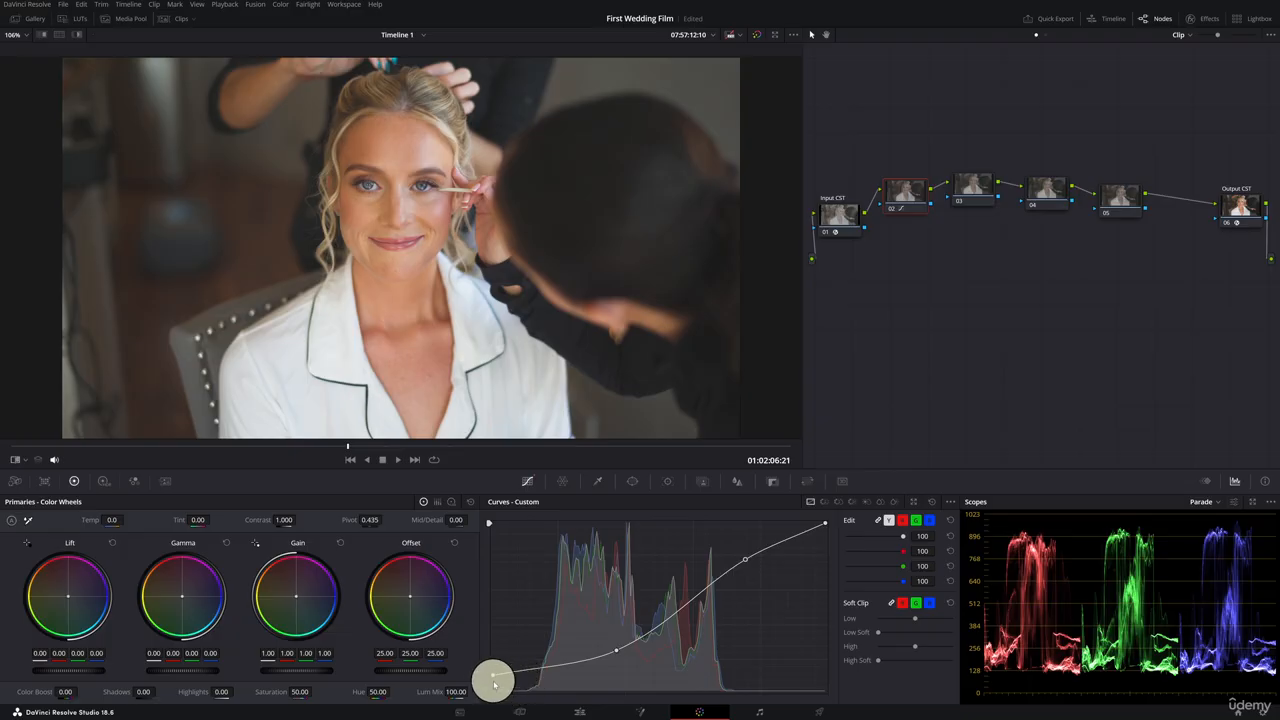
left_click_drag(493, 683, 493, 689)
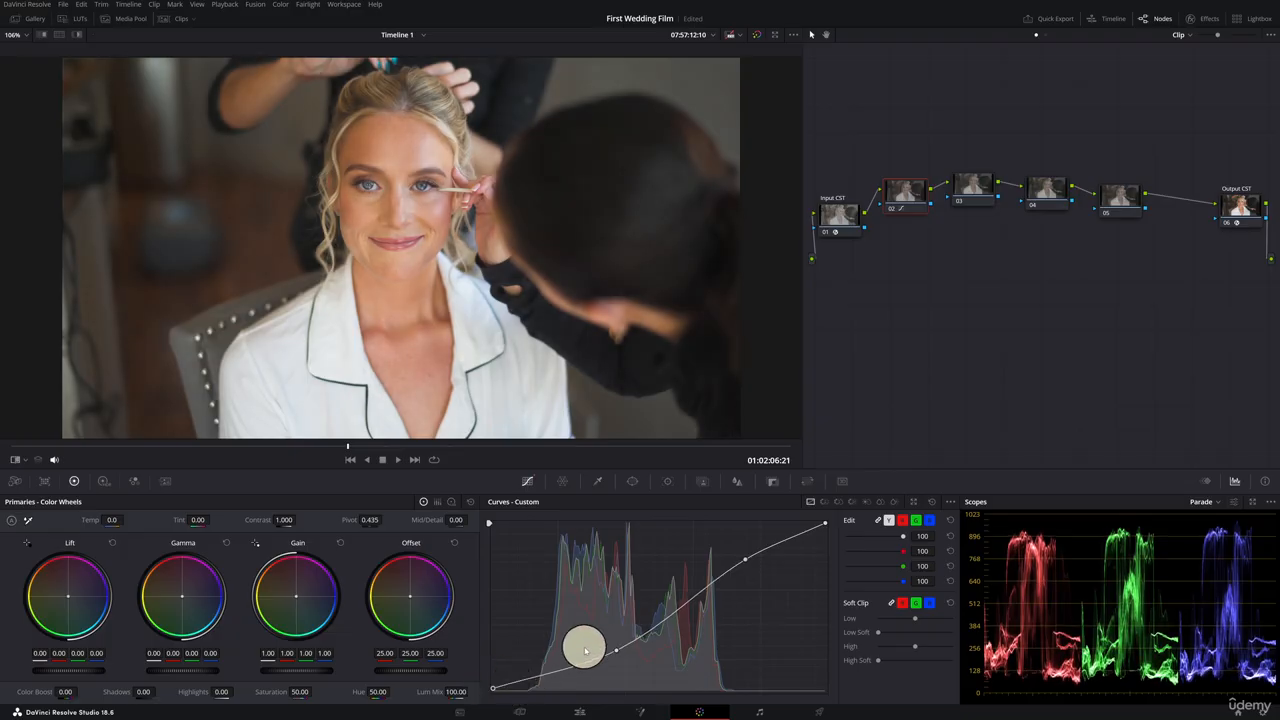
mouse_move(613, 650)
left_mouse_down()
mouse_move(603, 666)
mouse_move(608, 646)
left_mouse_up()
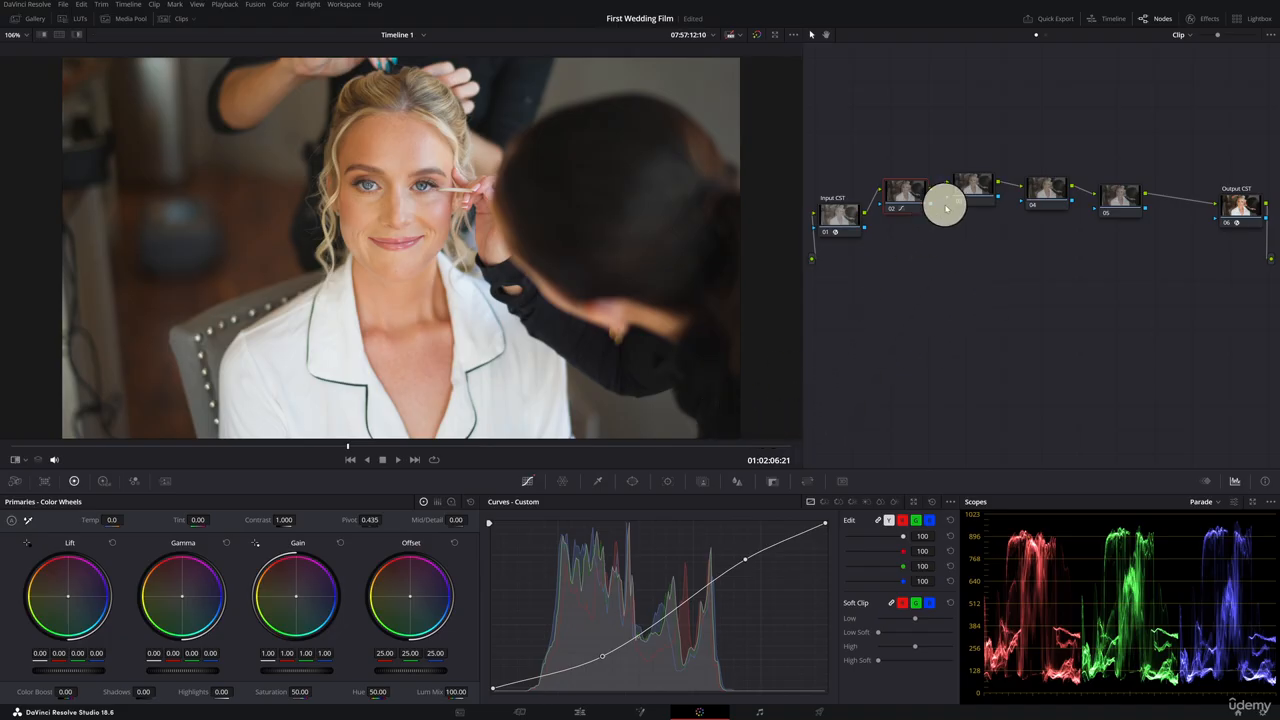
Label node 02 as Primaries.
right_click(895, 195)
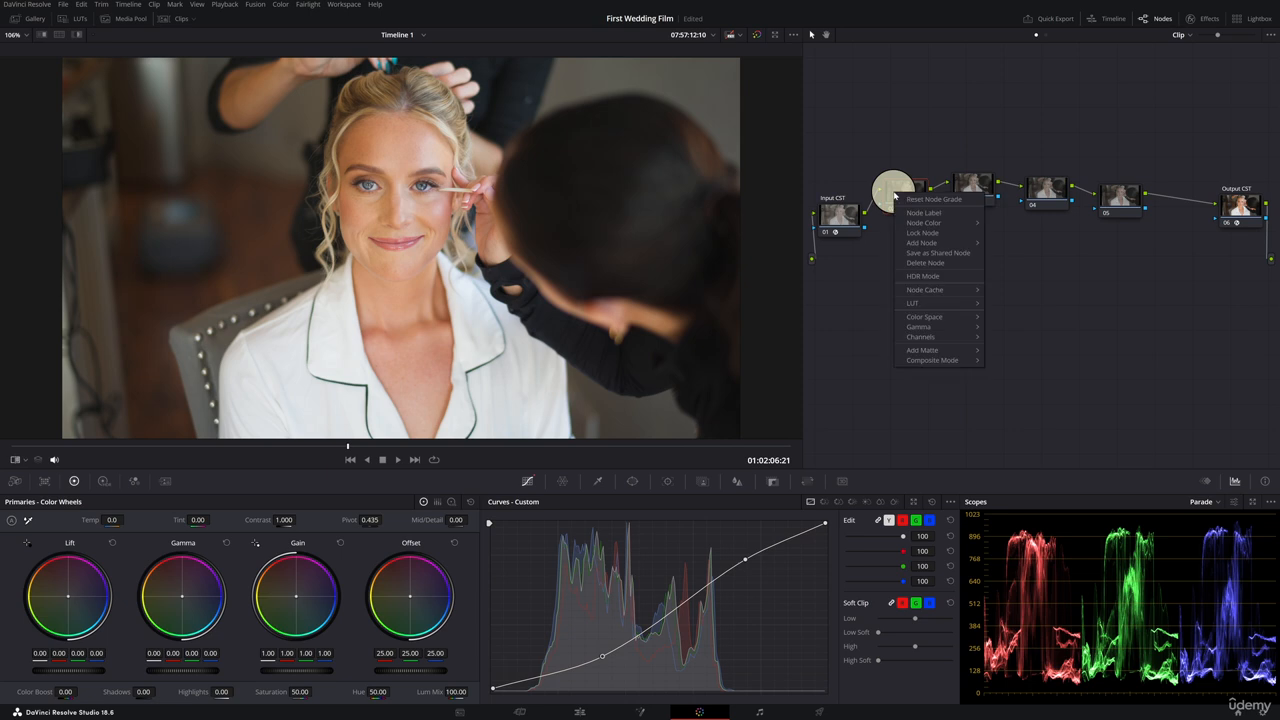
left_click(953, 216)
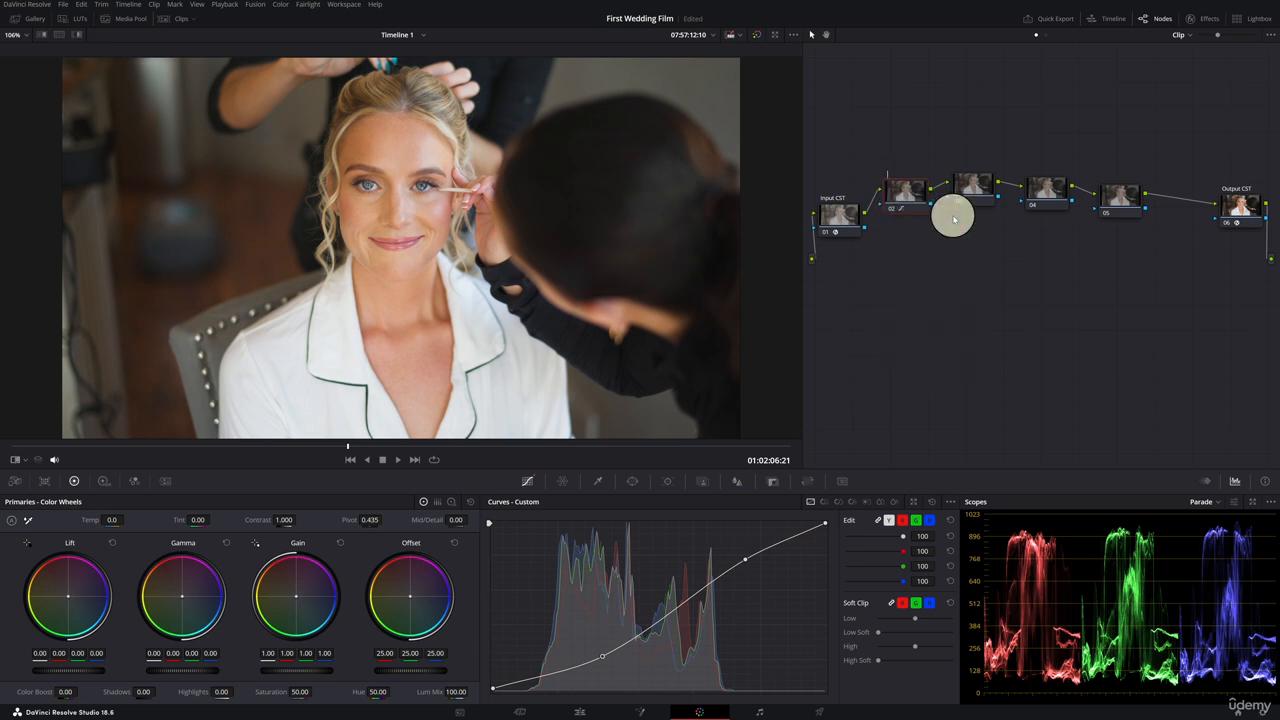
type("Pir")
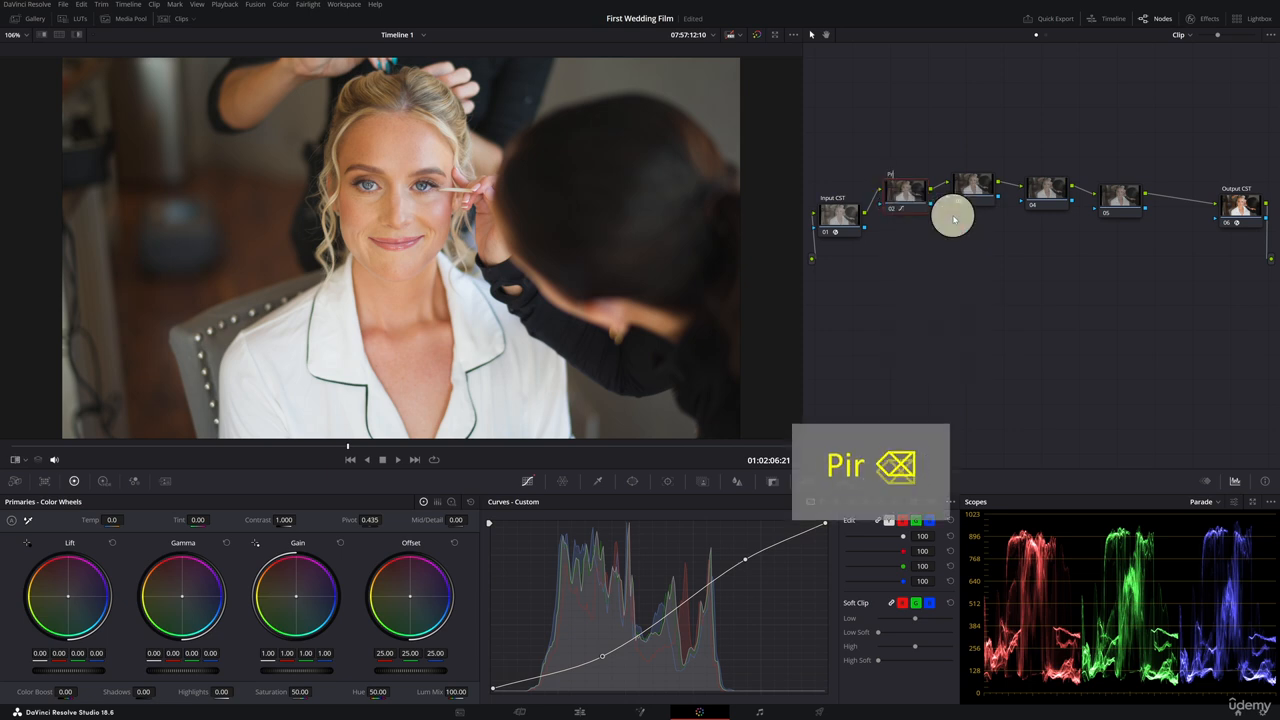
type("rimaries")
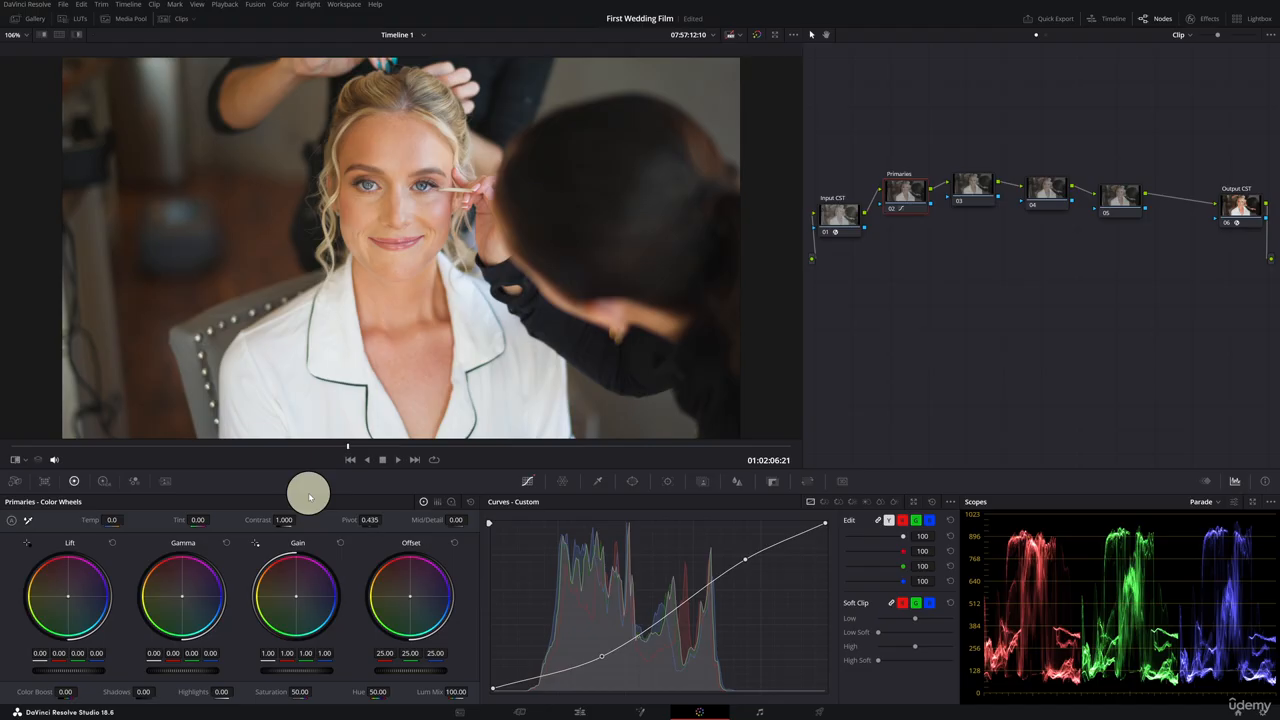
Set the Primaries contrast to 1.068, pivot 0.391, Mid/Detail -20, shadows -2, highlights -12 and saturation 46.40.
left_click_drag(282, 520, 357, 517)
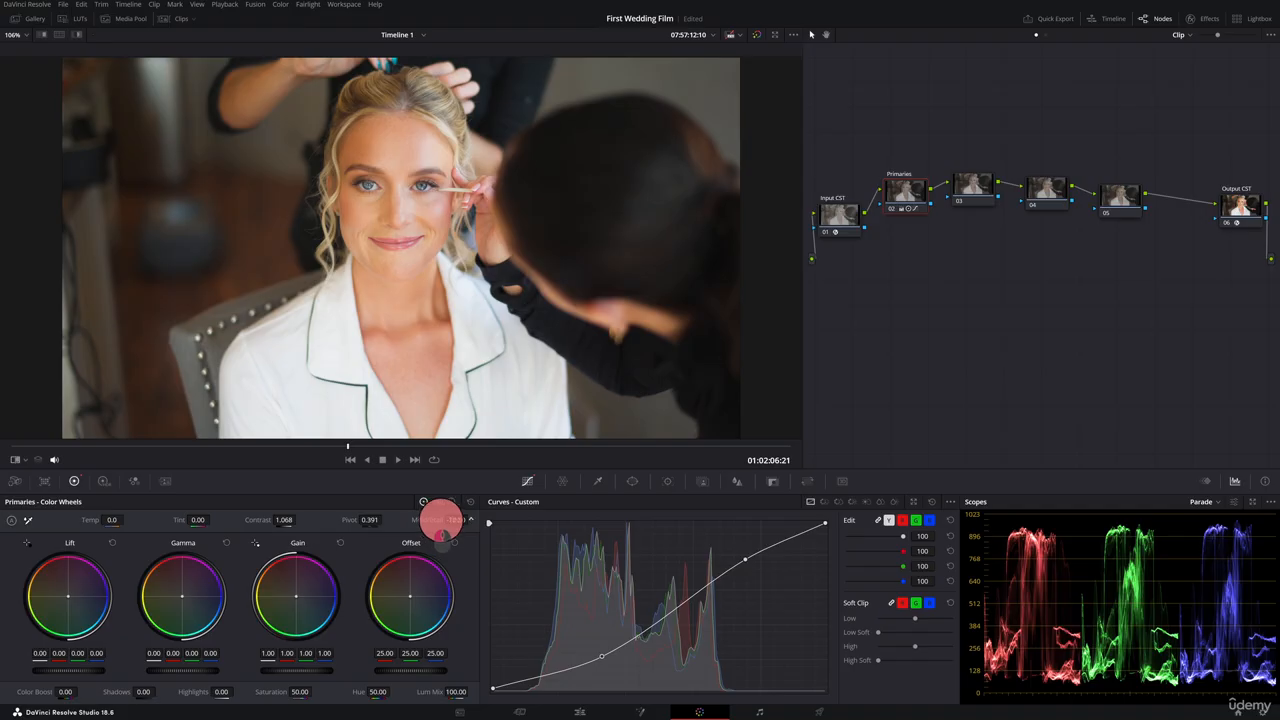
left_click_drag(457, 520, 498, 515)
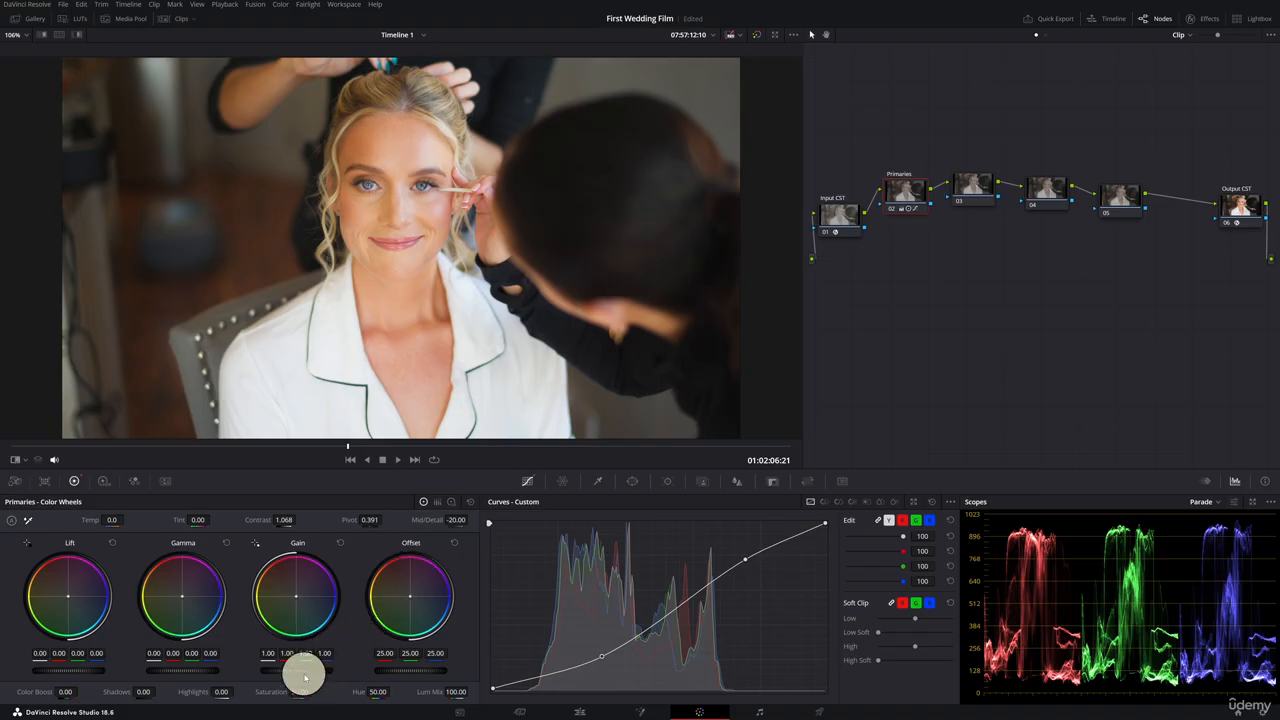
left_click_drag(278, 692, 43, 686)
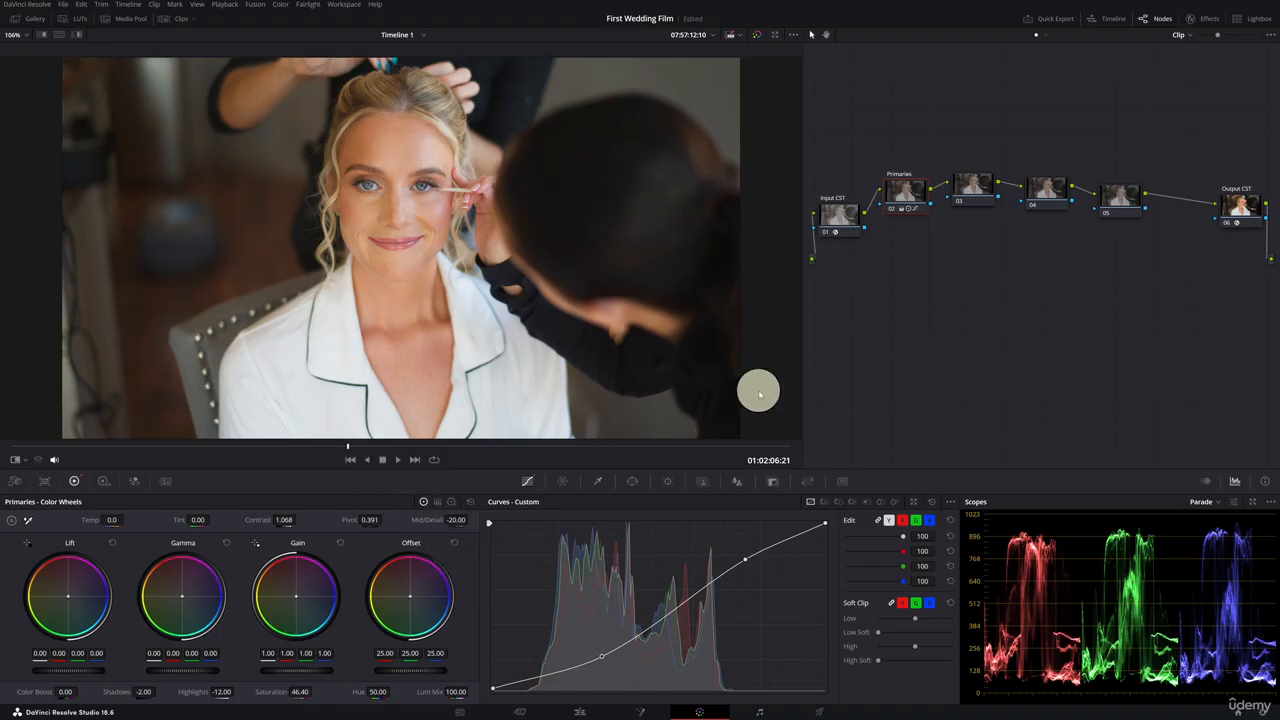
Select node 03 and label it Skin Pop.
left_click(971, 192)
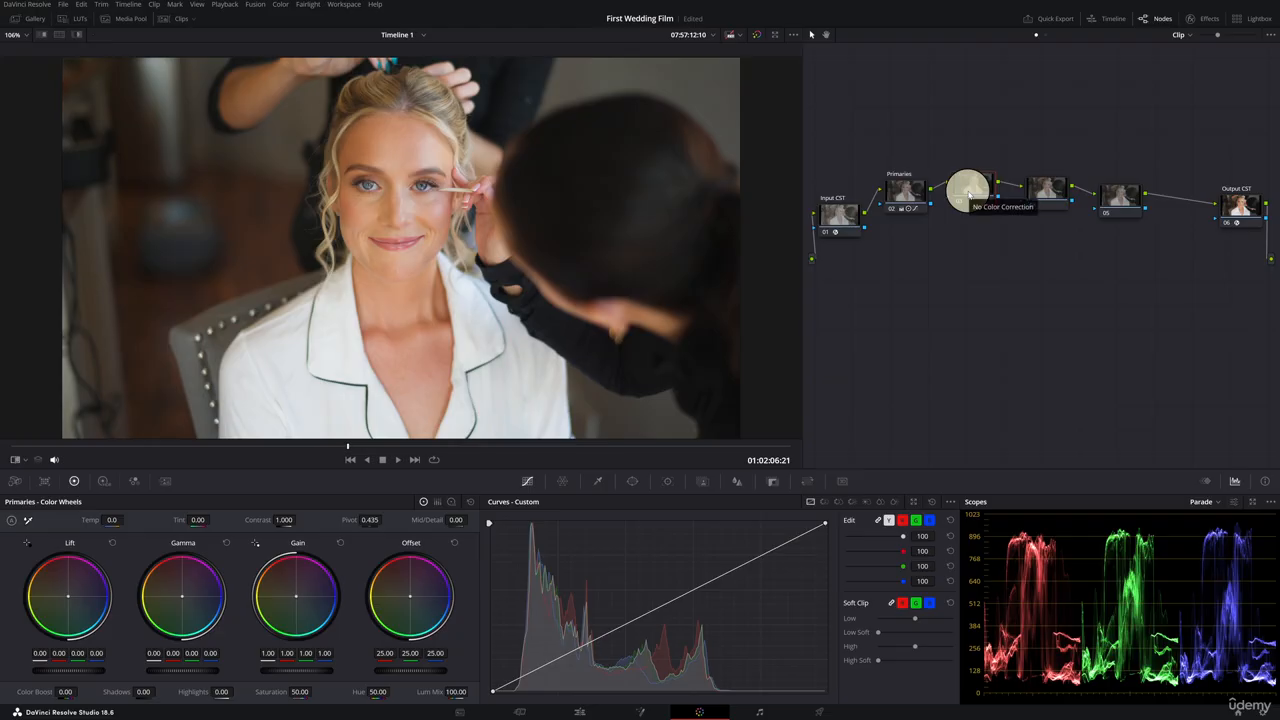
right_click(968, 193)
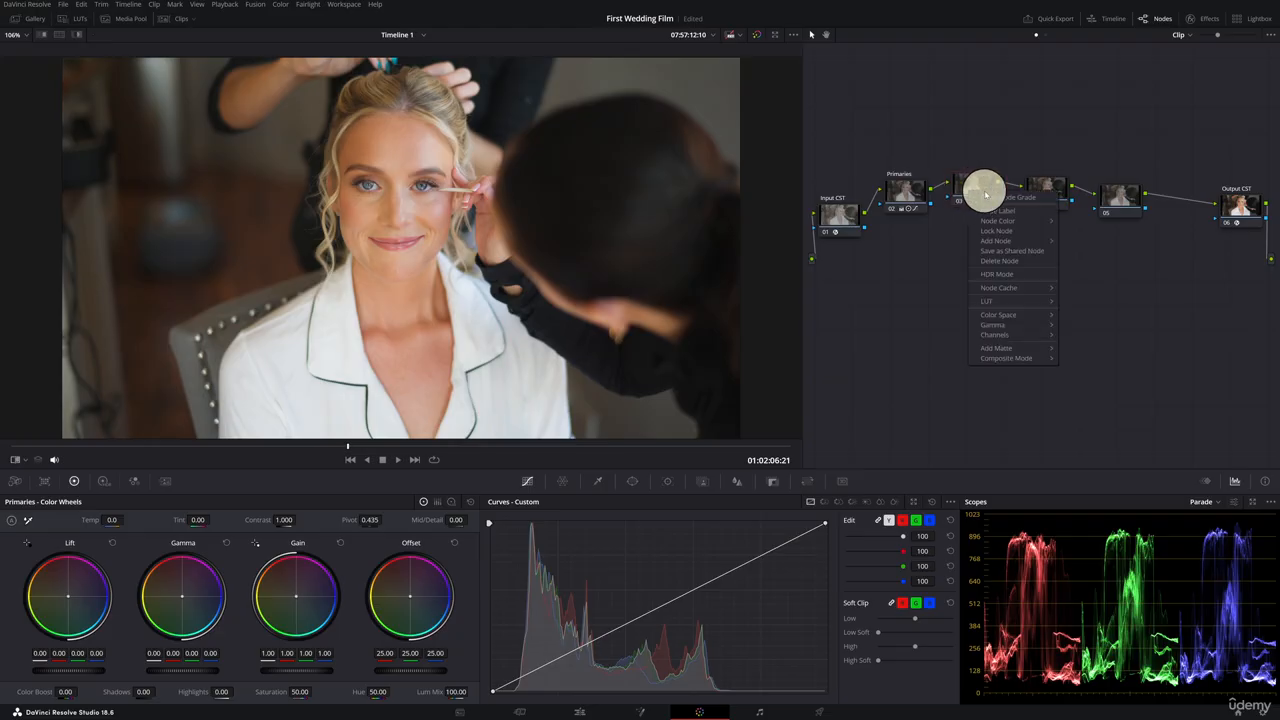
left_click(1023, 211)
type("Skin Pop")
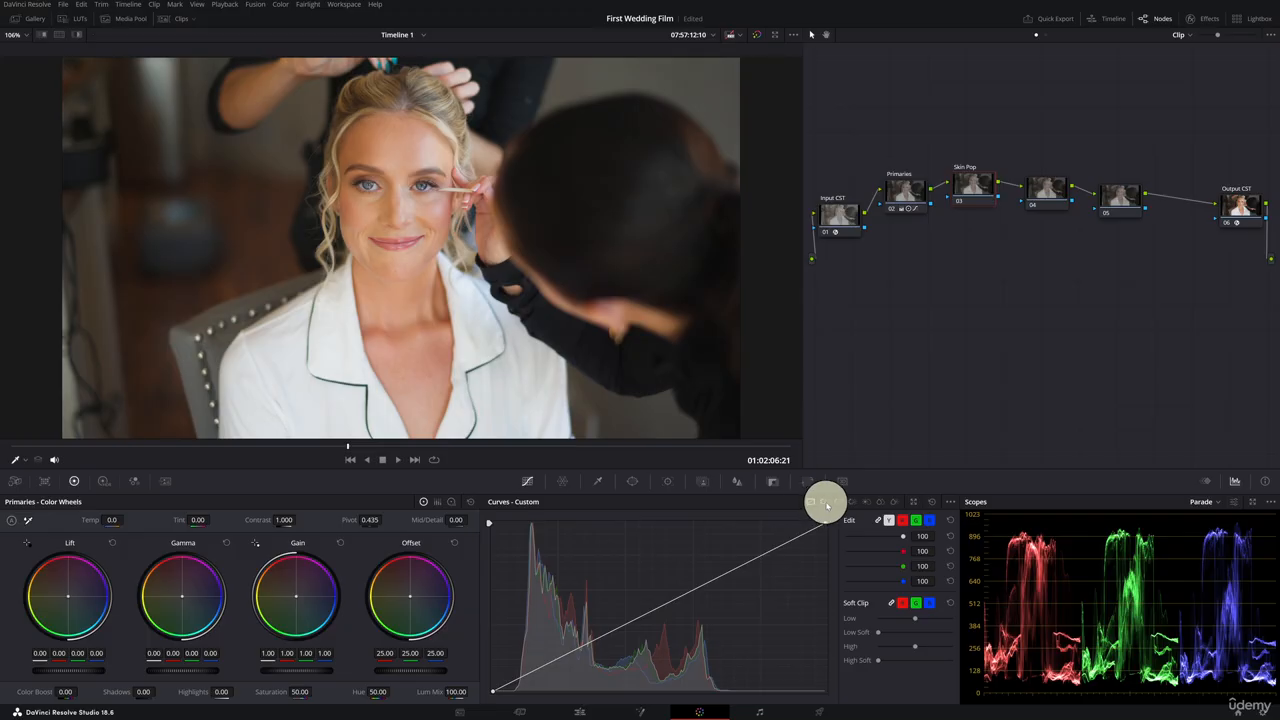
Sample the bride's skin into node 03's Hue vs Hue curve, and undo a trial hue shift.
left_click(824, 506)
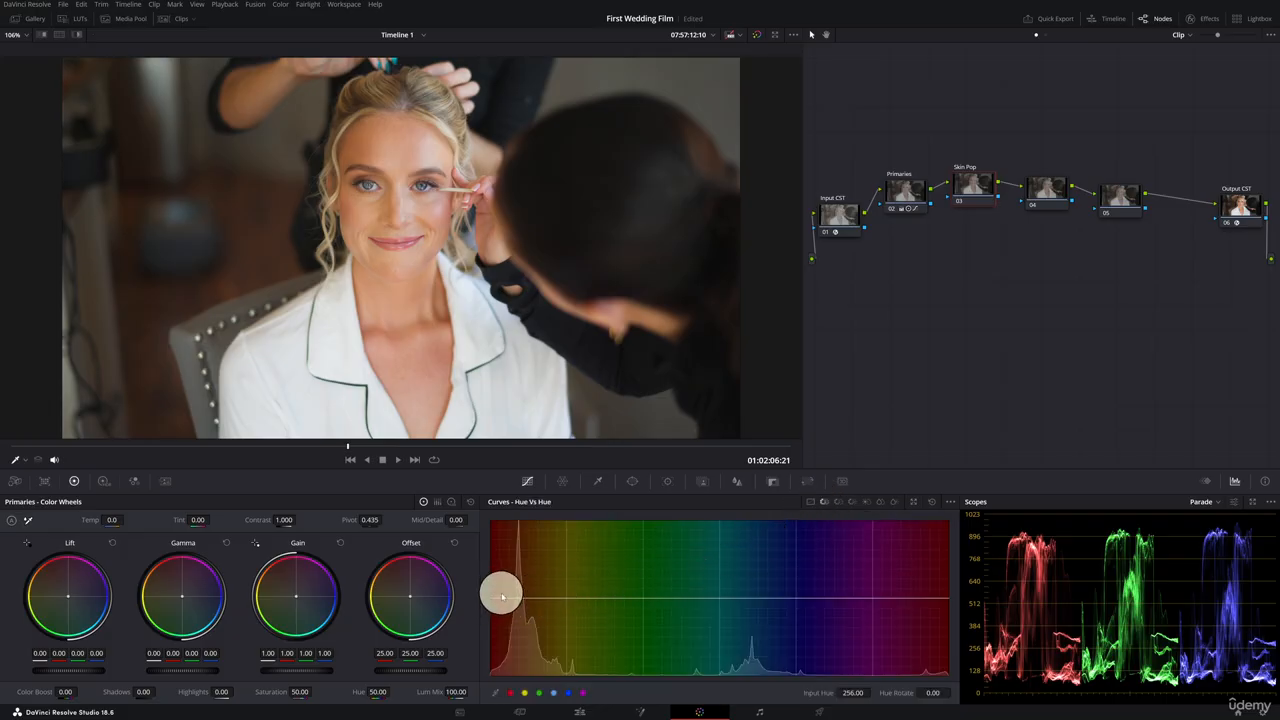
left_click(402, 148)
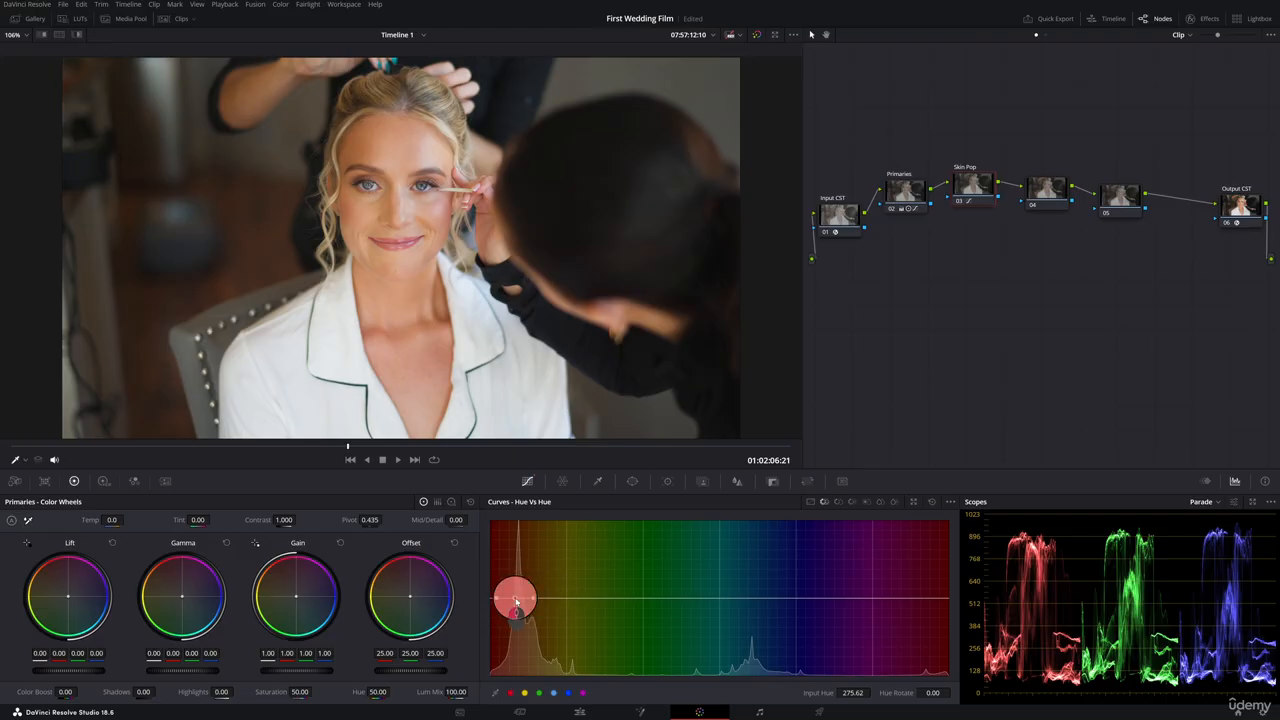
left_click_drag(516, 598, 515, 605)
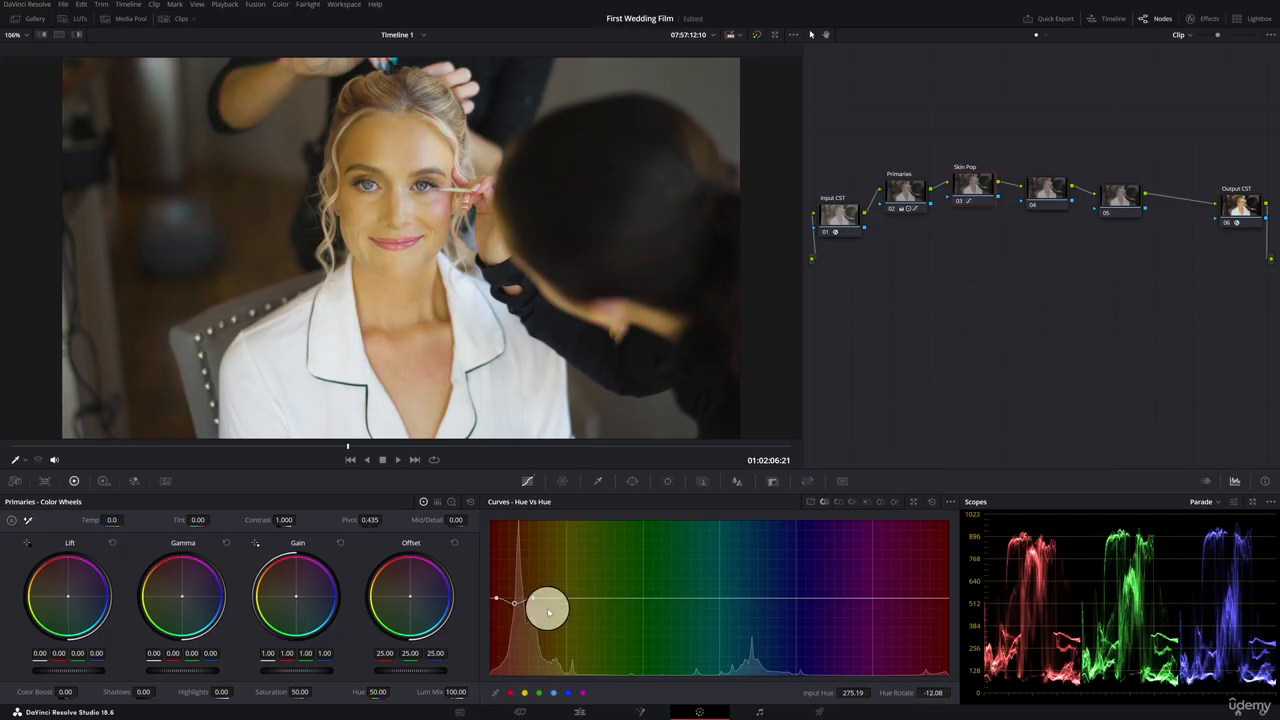
key("ctrl+z")
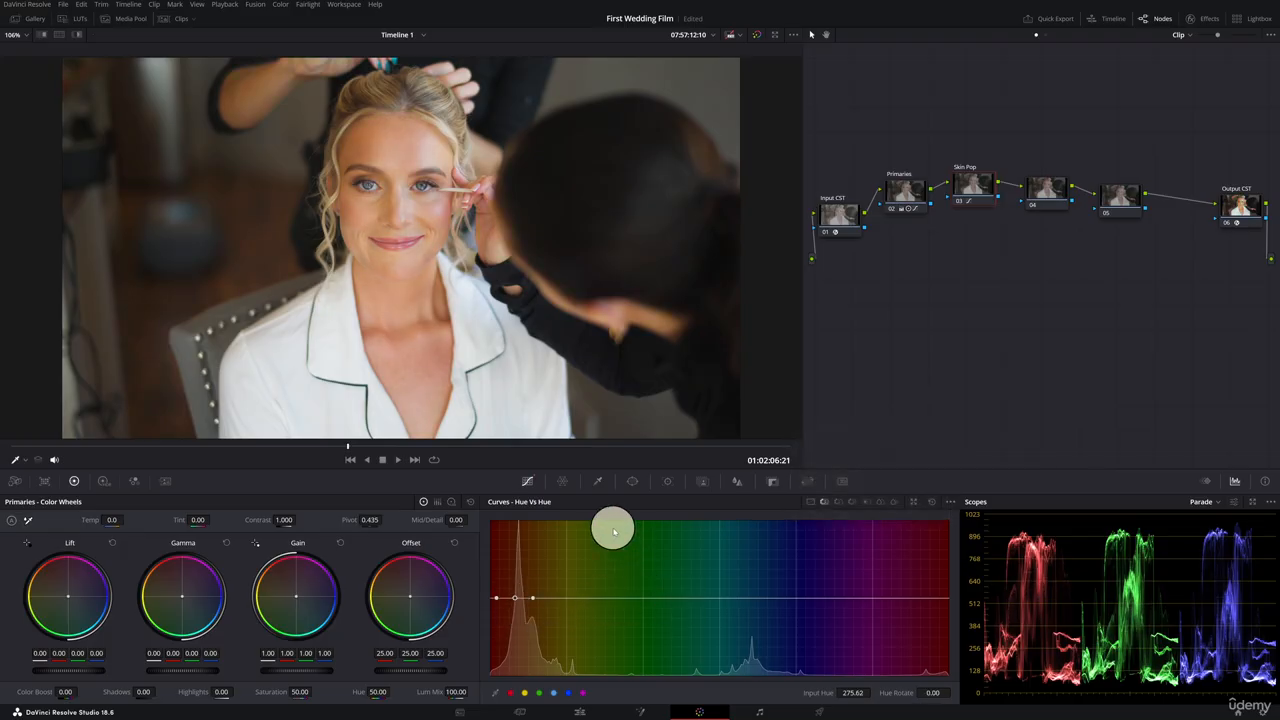
Raise the skin tones' saturation to 1.06 in Hue vs Sat and their luminance to 1.07 in Hue vs Lum.
left_click(838, 503)
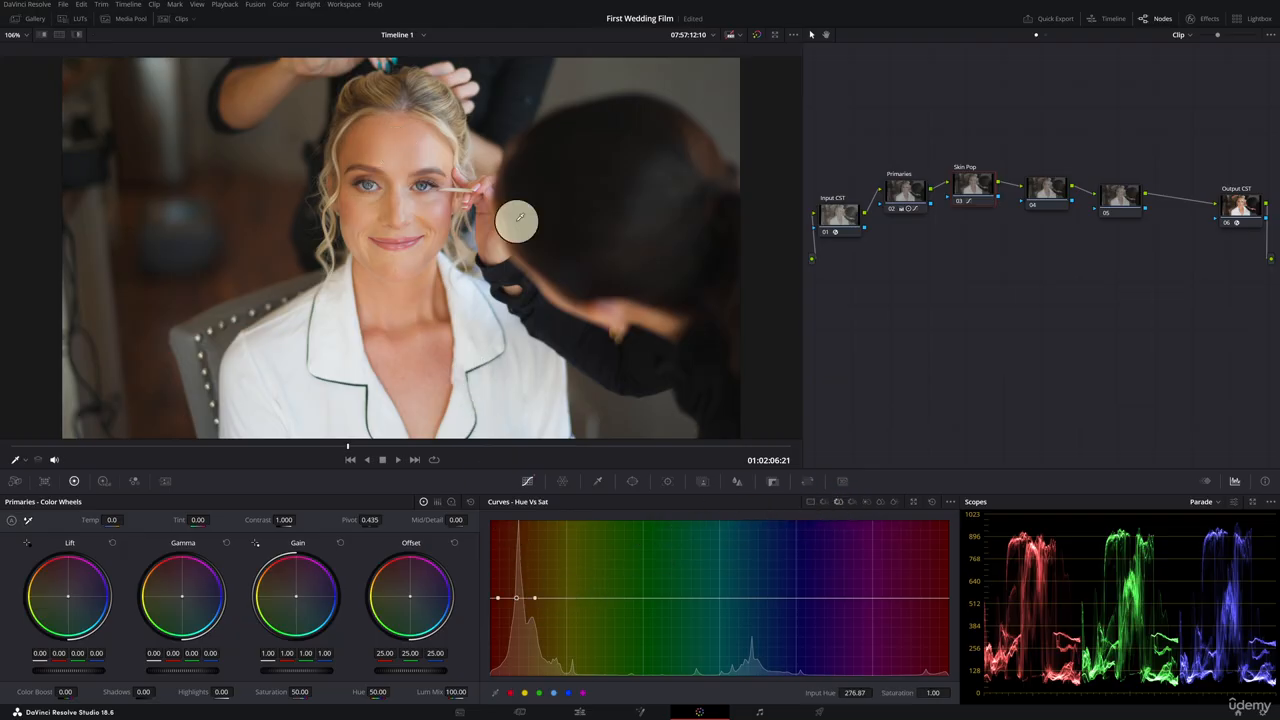
left_click(518, 599)
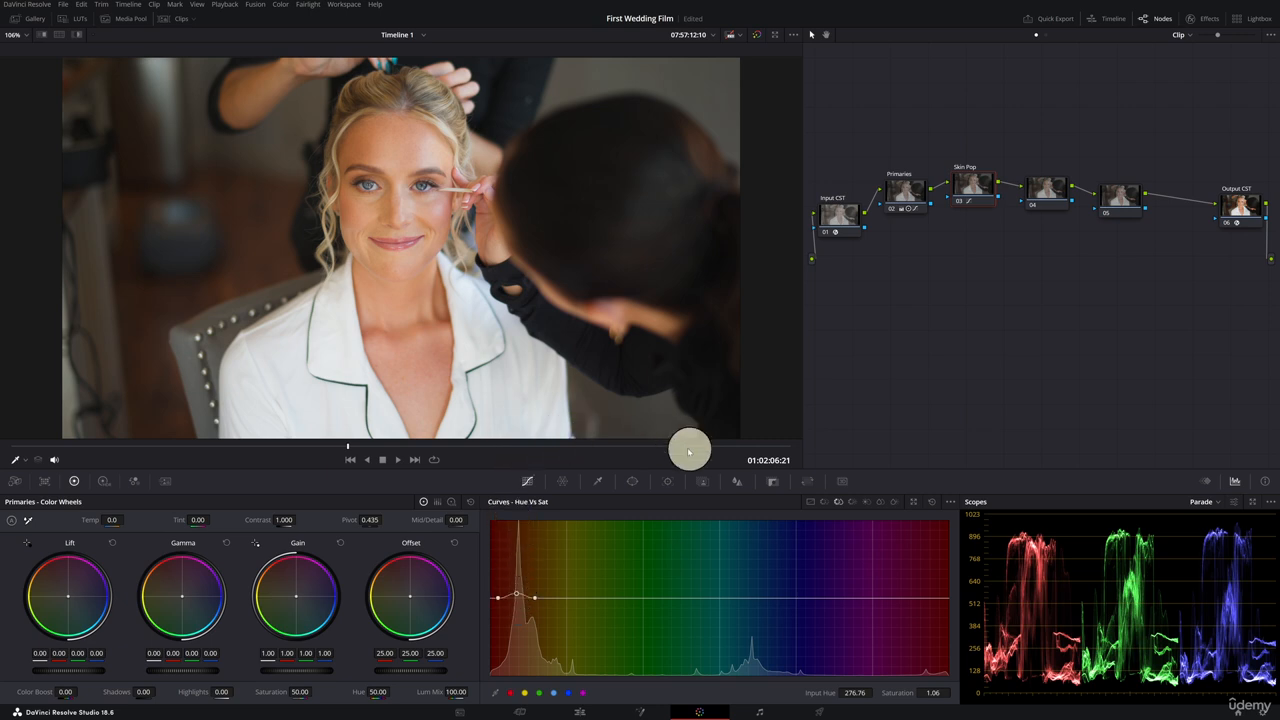
left_click(852, 501)
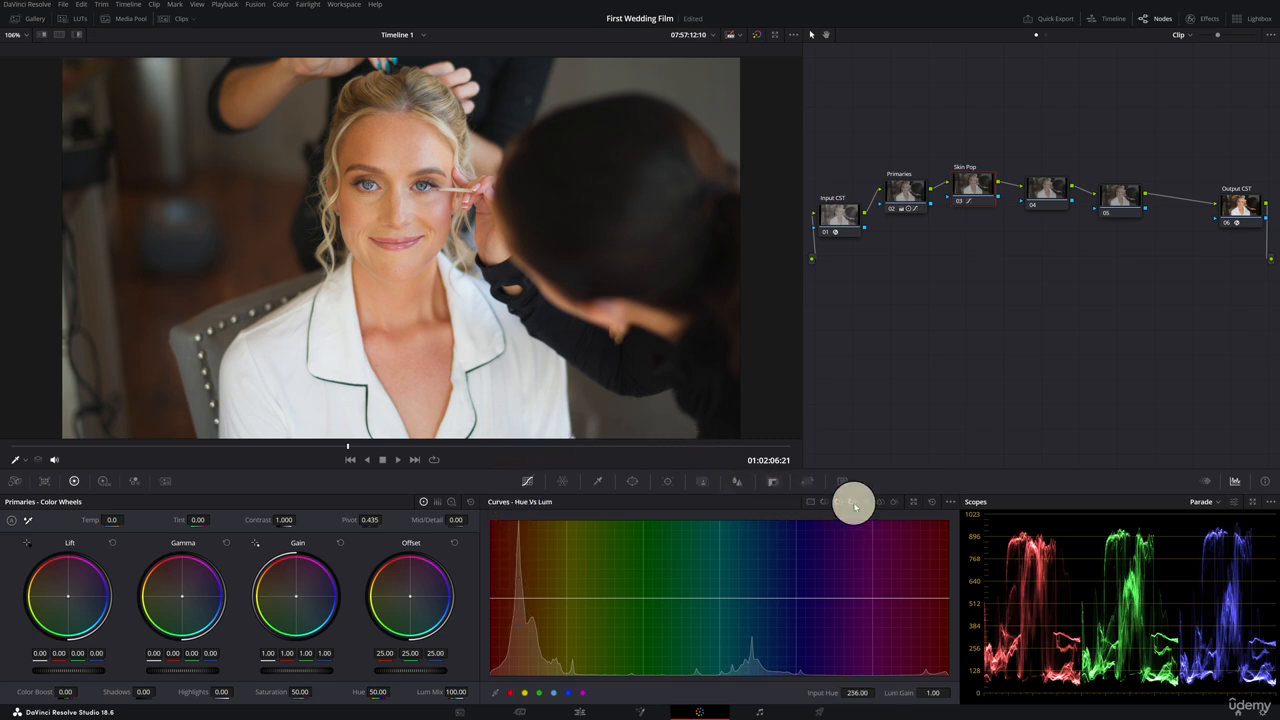
left_click(398, 147)
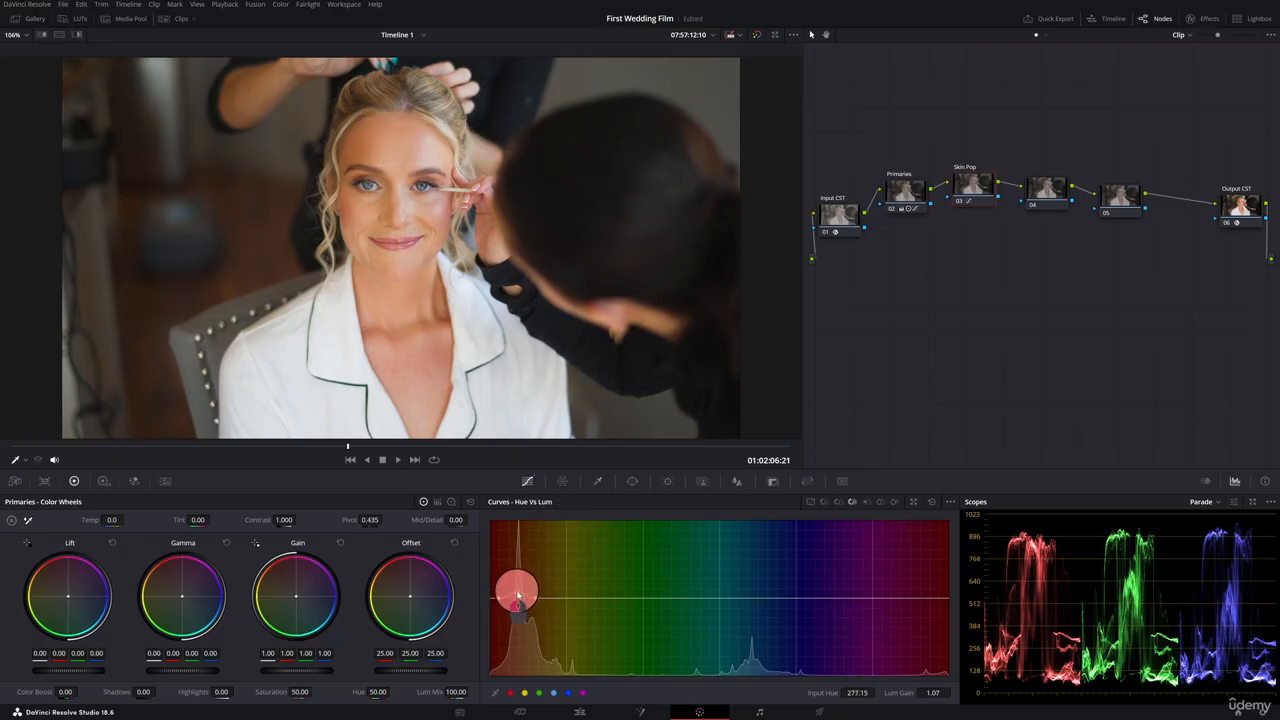
left_click_drag(515, 560, 522, 596)
left_click_drag(520, 597, 519, 594)
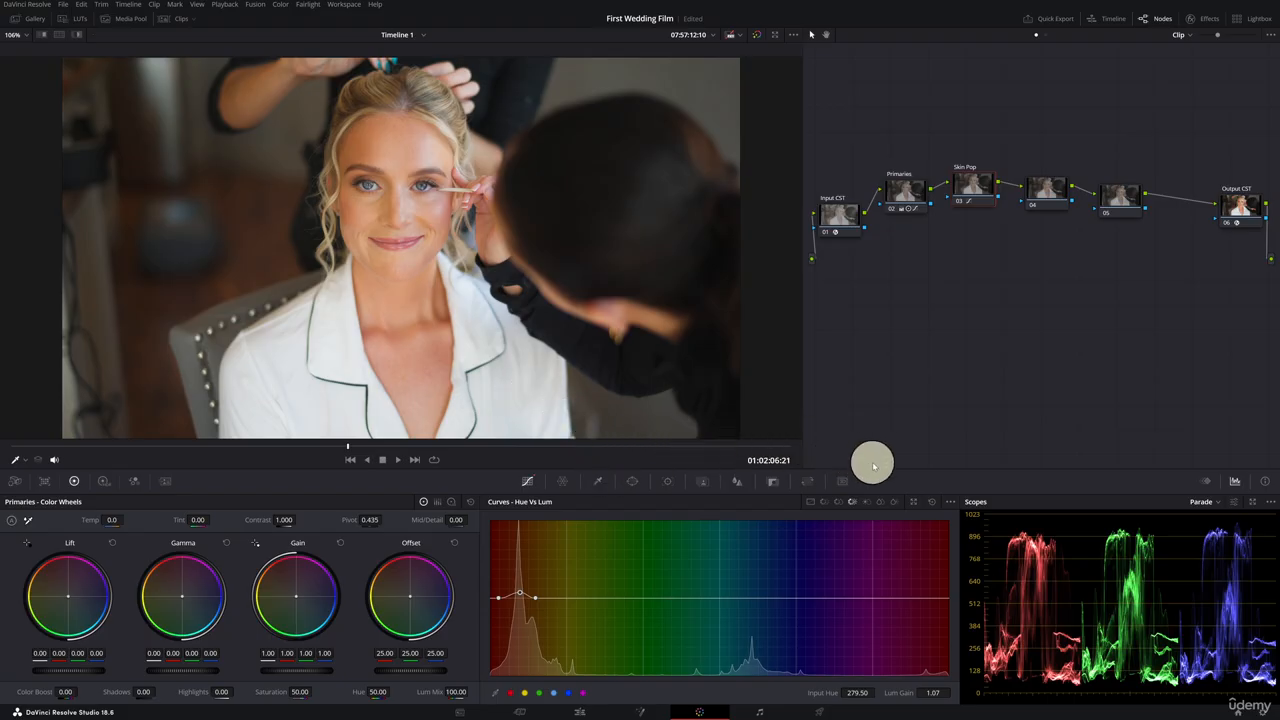
Try lowering saturation on the Lum vs Sat curve, reset it, and open the Sat vs Sat curve.
left_click(872, 501)
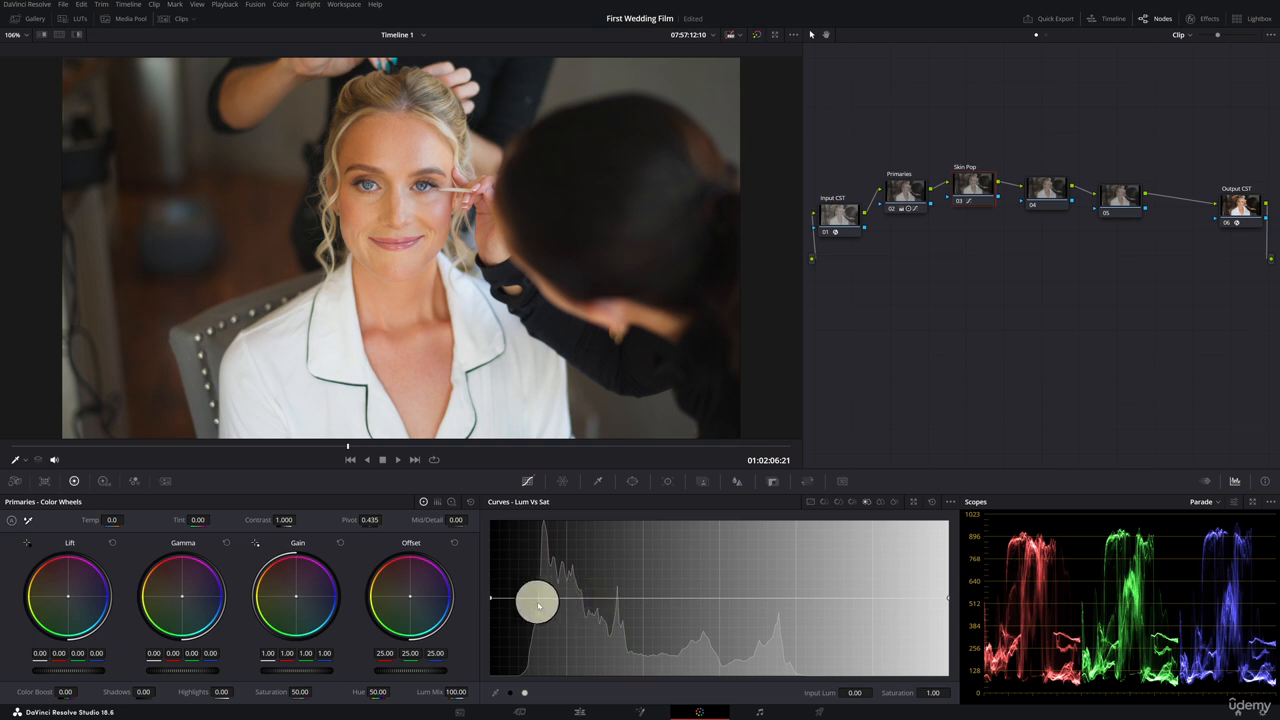
left_click_drag(554, 597, 658, 596)
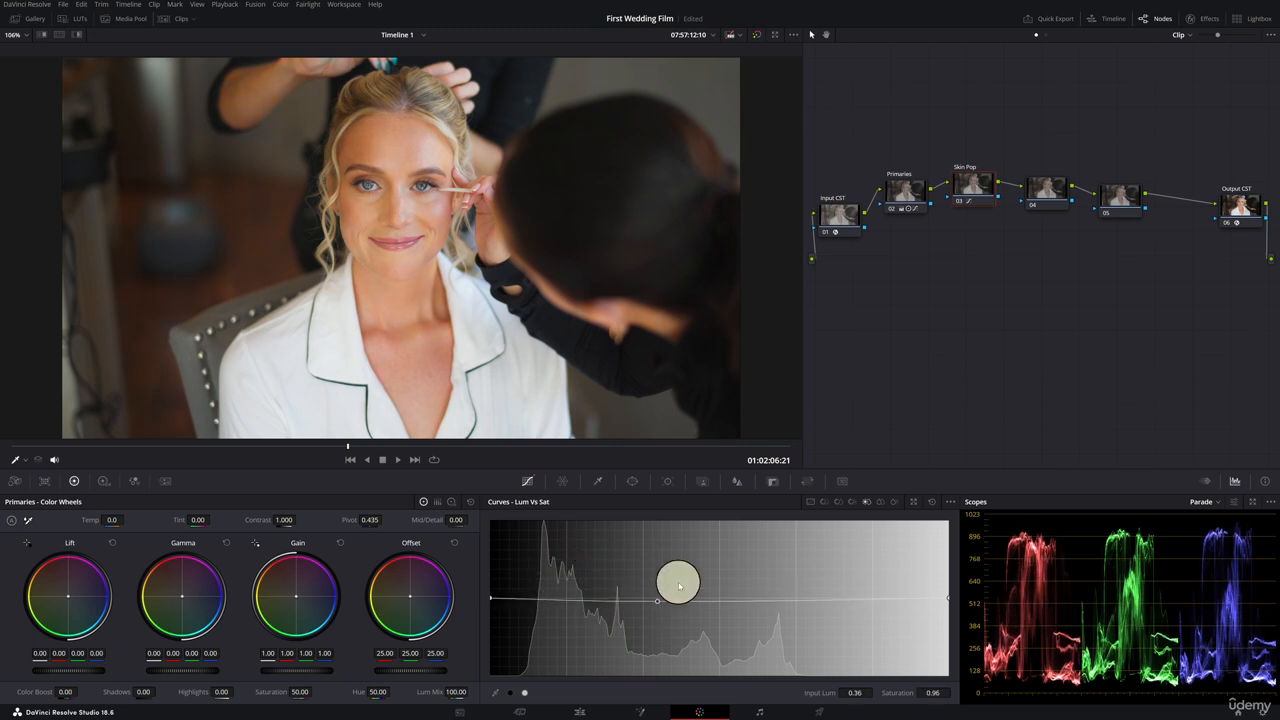
left_click(930, 502)
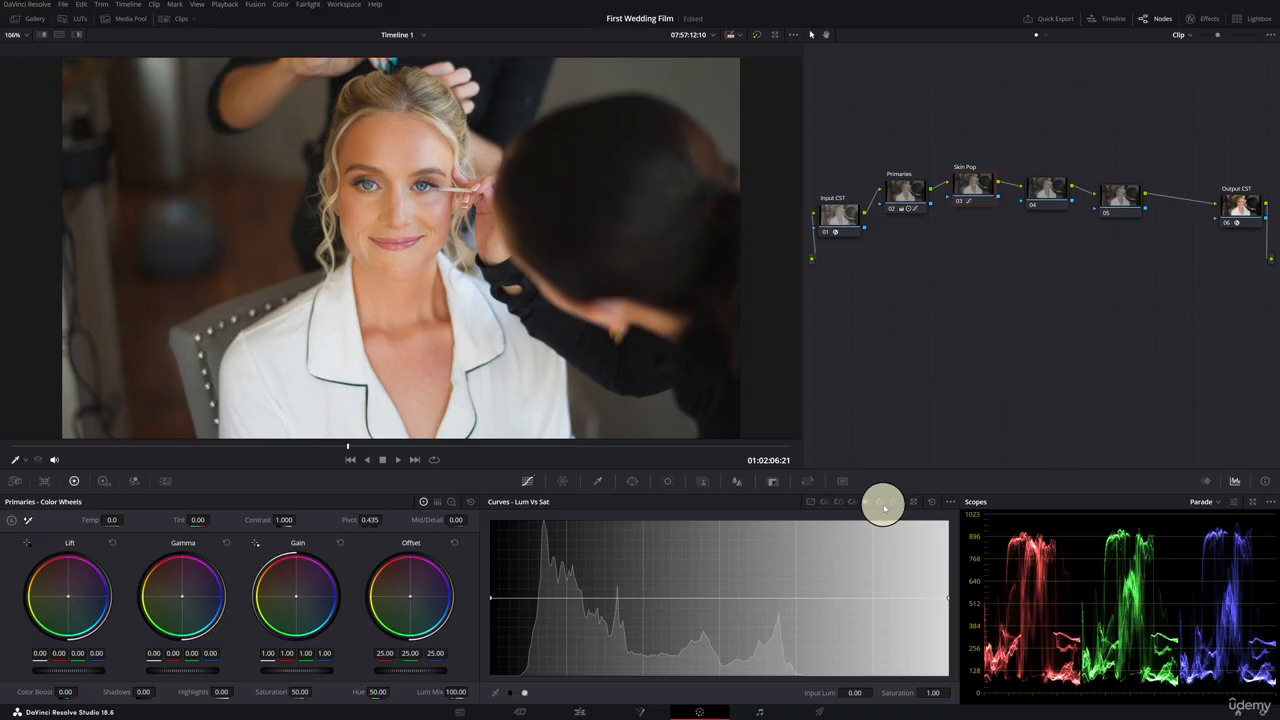
left_click(881, 503)
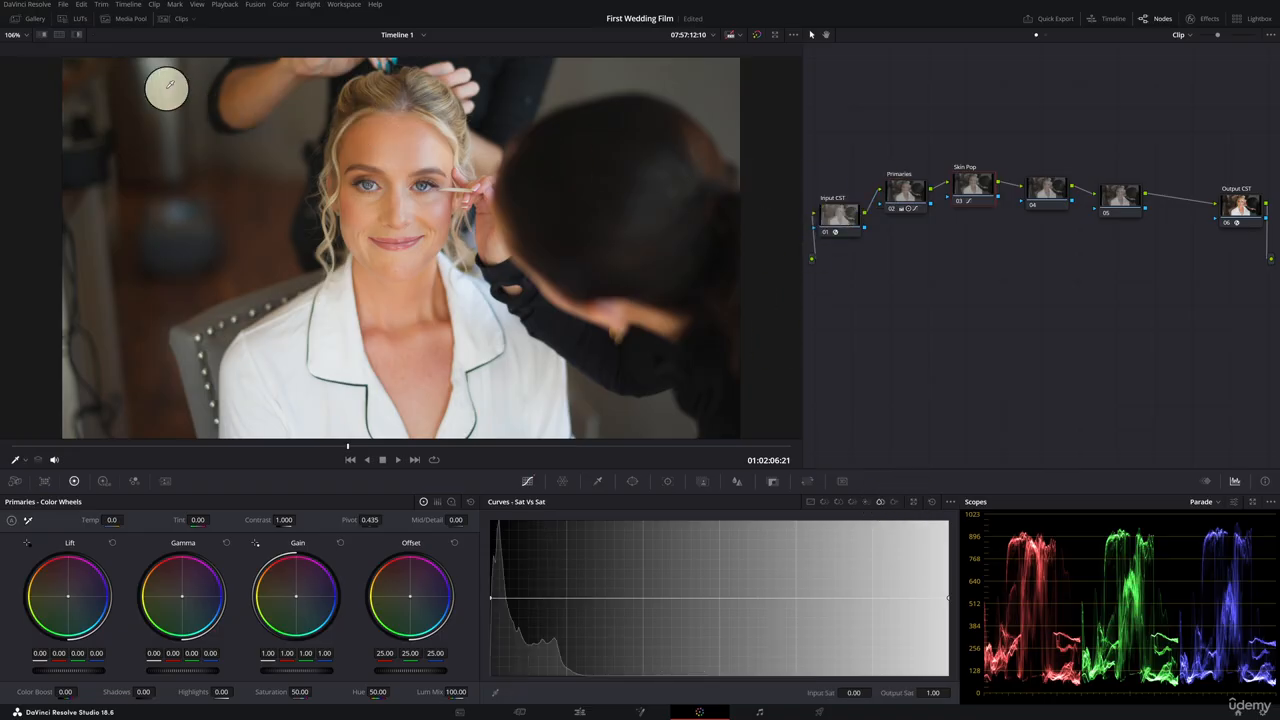
Show the clip strip, select clip 01 and apply clip 07's grade to it.
left_click(171, 20)
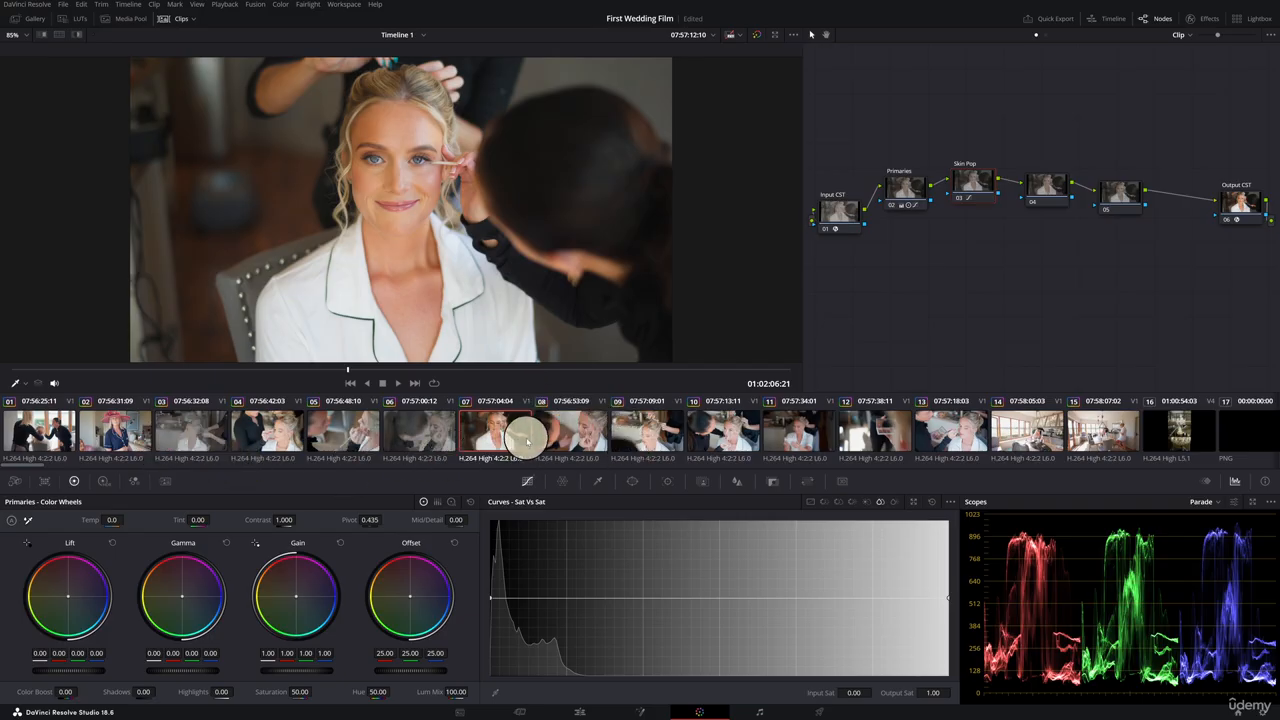
left_click(50, 437)
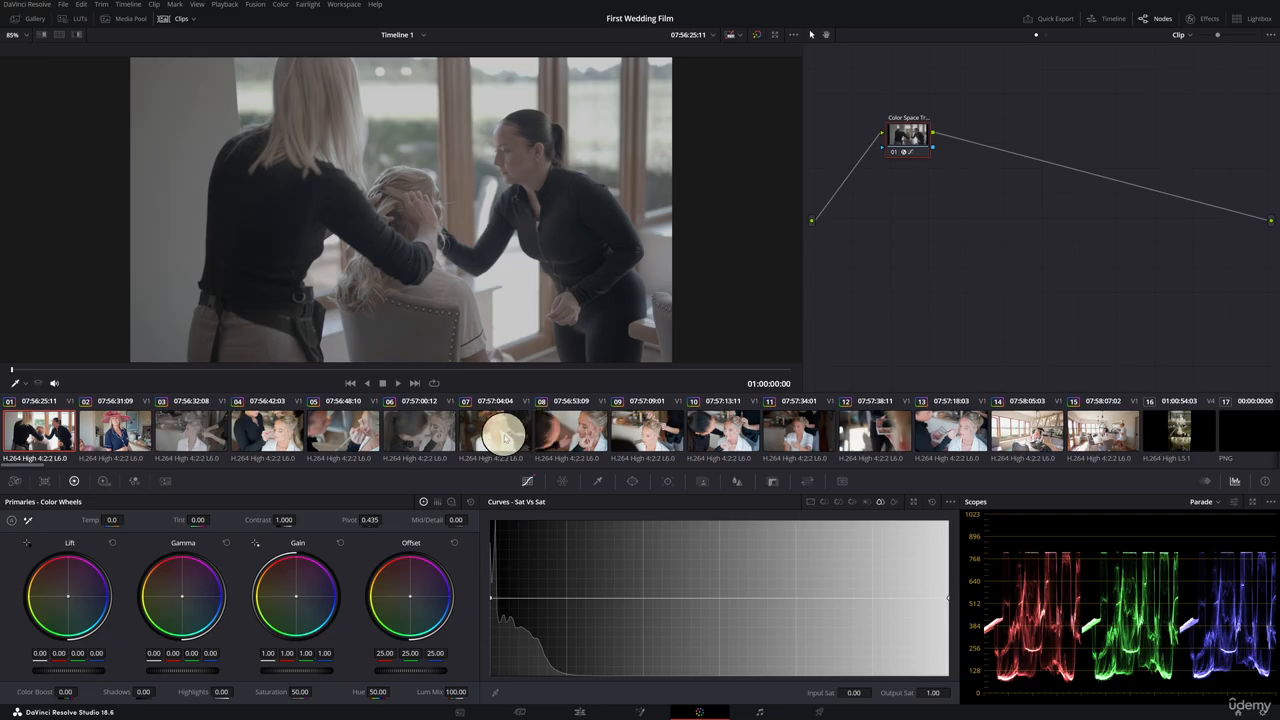
middle_click(505, 436)
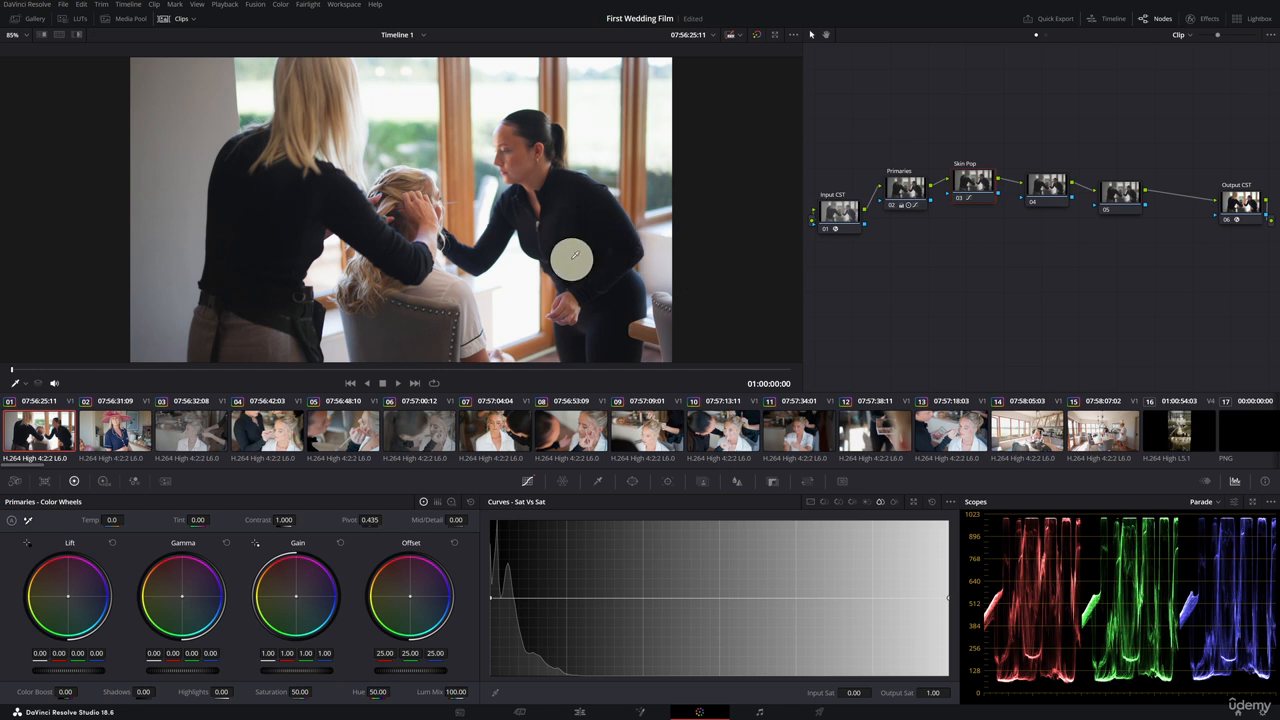
Hide the clip strip and bypass the Primaries node, then re-enable it to compare the grade.
left_click(177, 18)
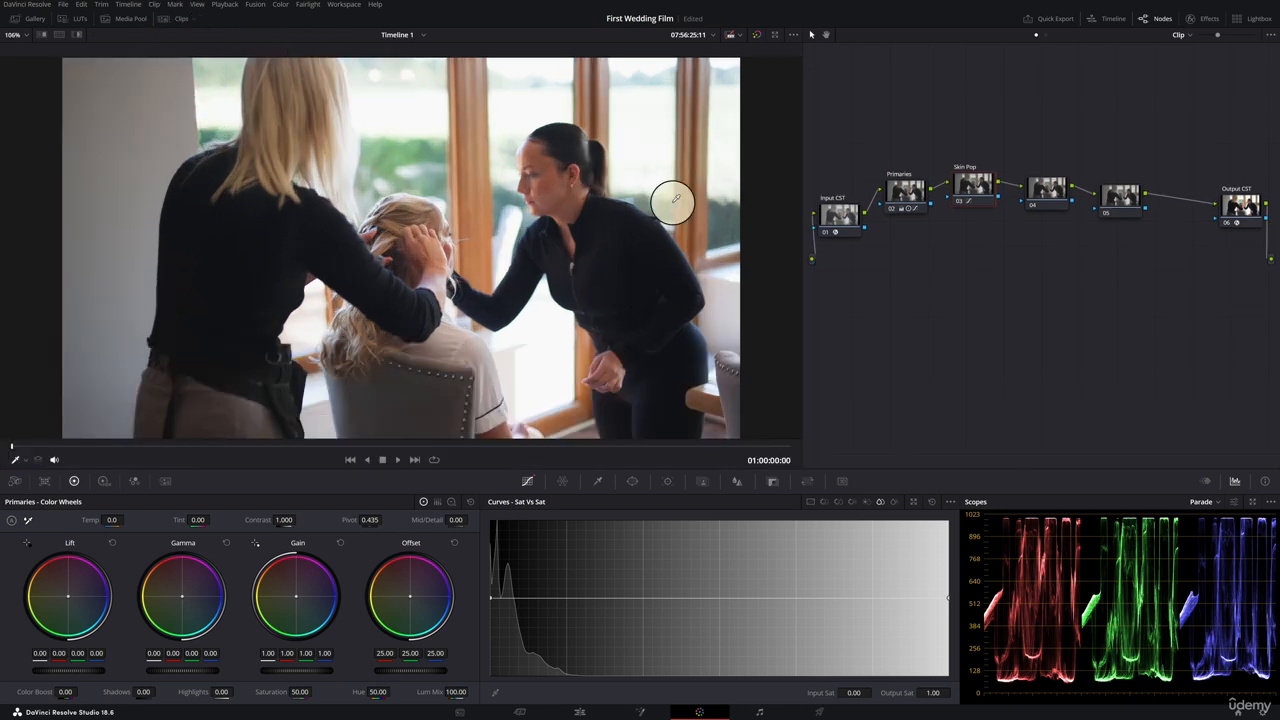
left_click(906, 192)
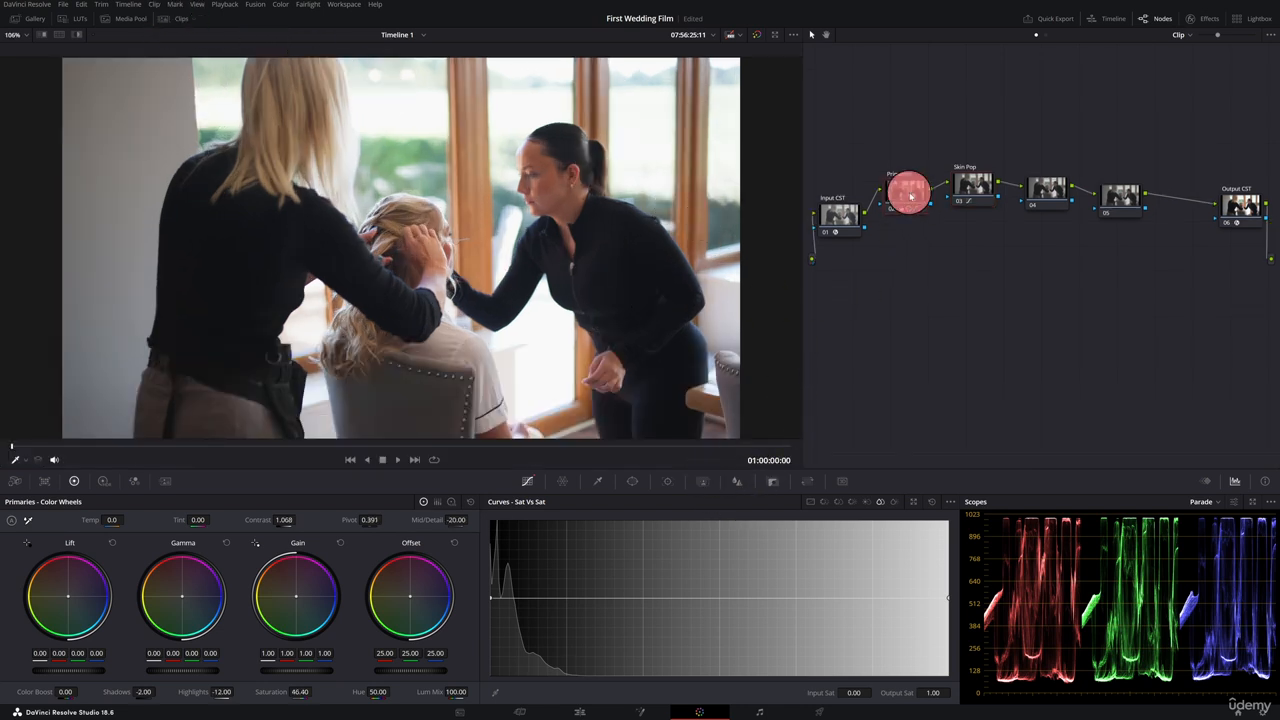
left_click(892, 217)
left_click(893, 210)
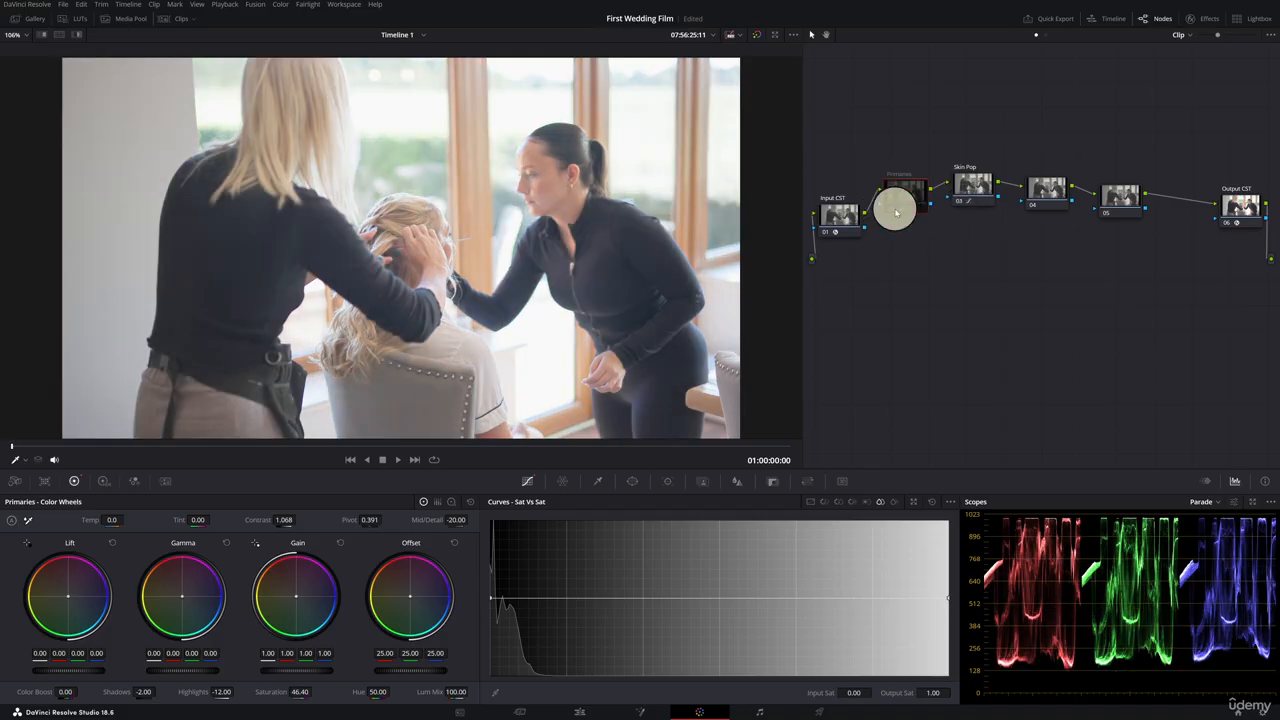
left_click(895, 211)
Select the Skin Pop node and fine-tune the skin-tone points on its Hue vs Sat and Hue vs Lum curves.
left_click(980, 182)
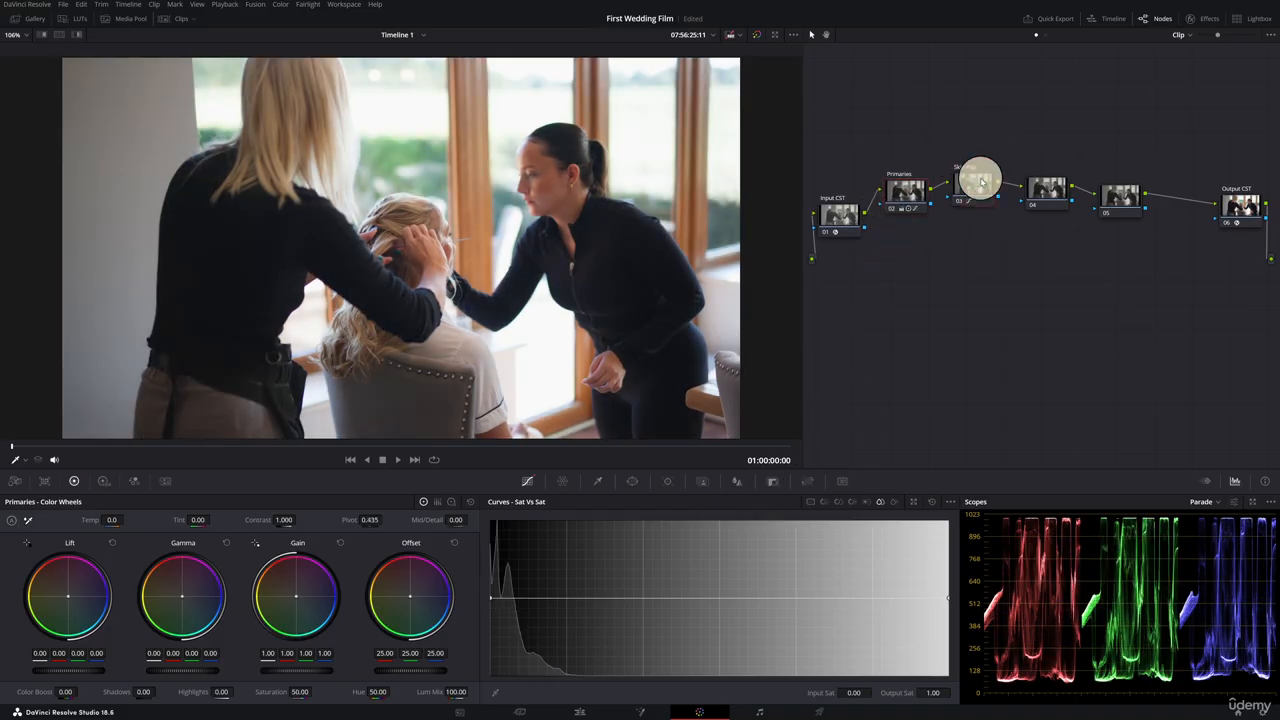
left_click(823, 503)
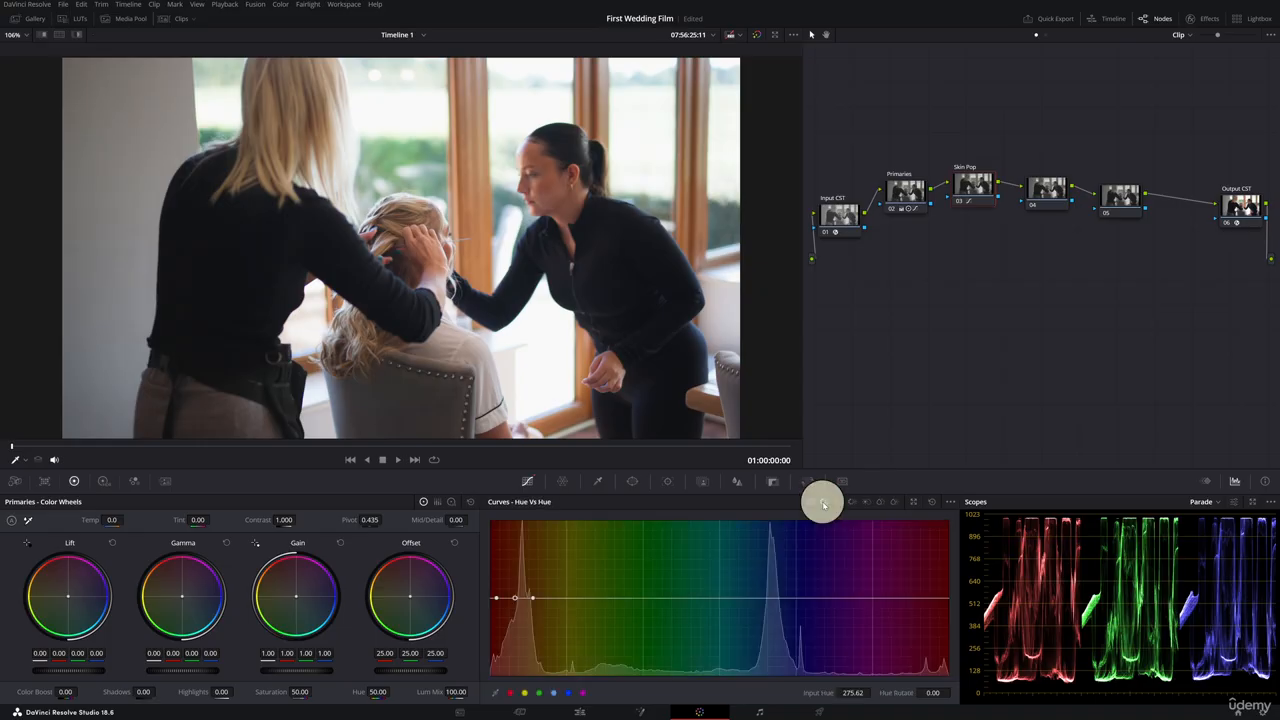
left_click(837, 503)
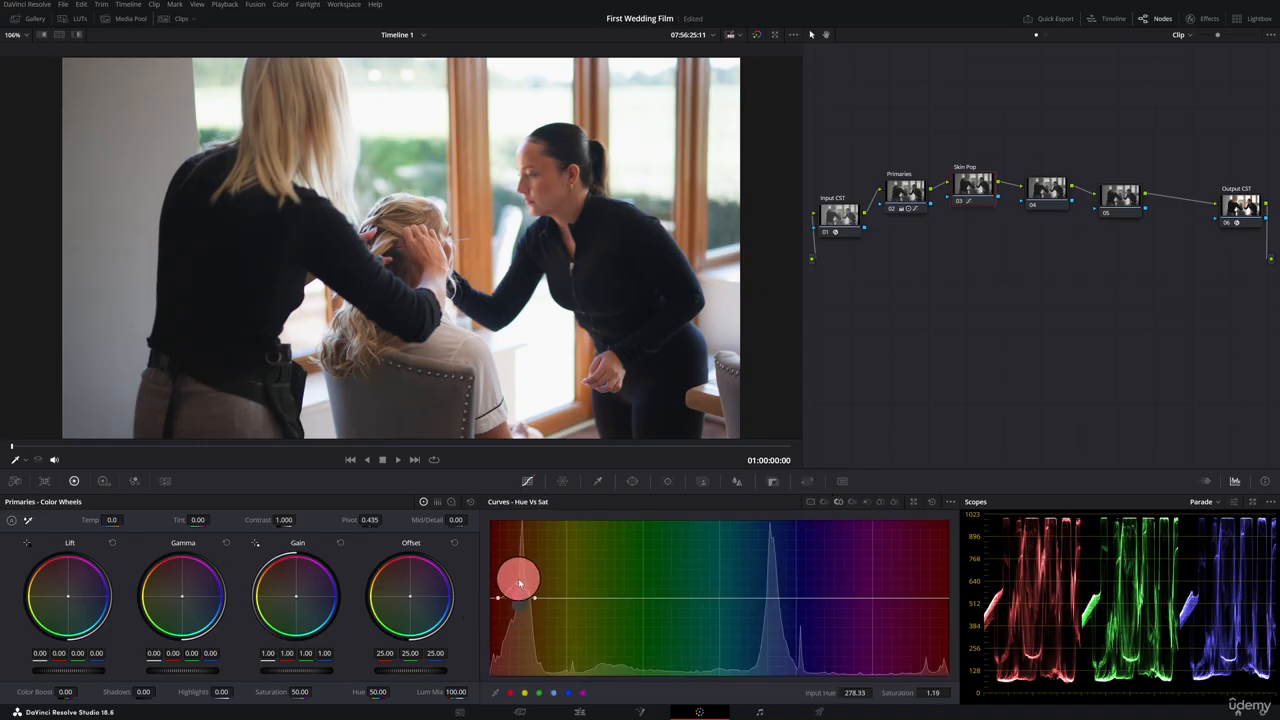
left_click_drag(519, 583, 519, 600)
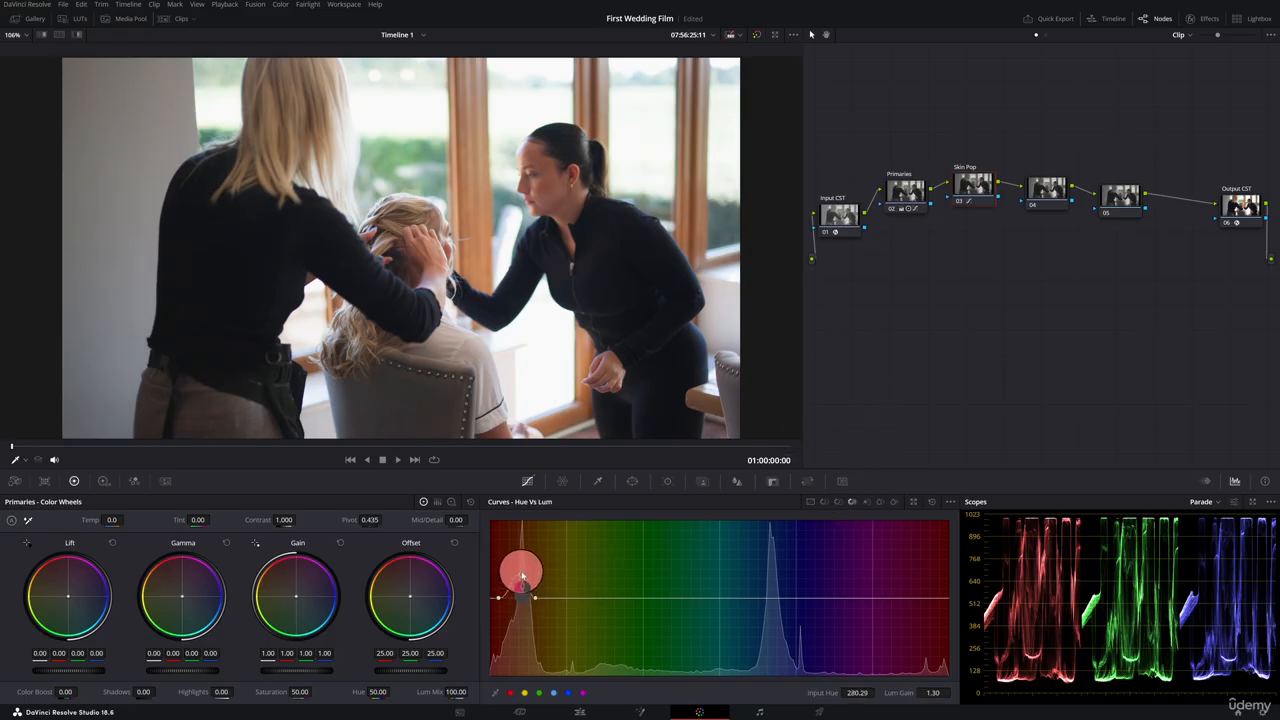
left_click_drag(522, 588, 527, 546)
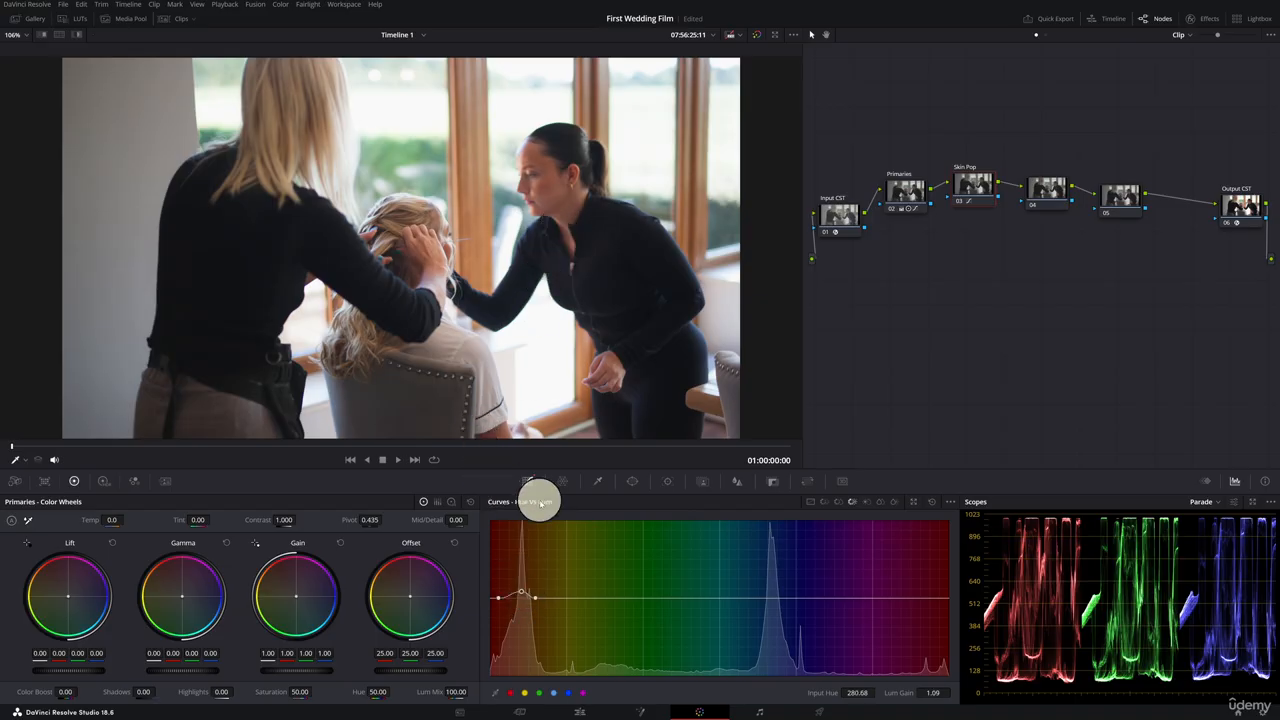
left_click(562, 196)
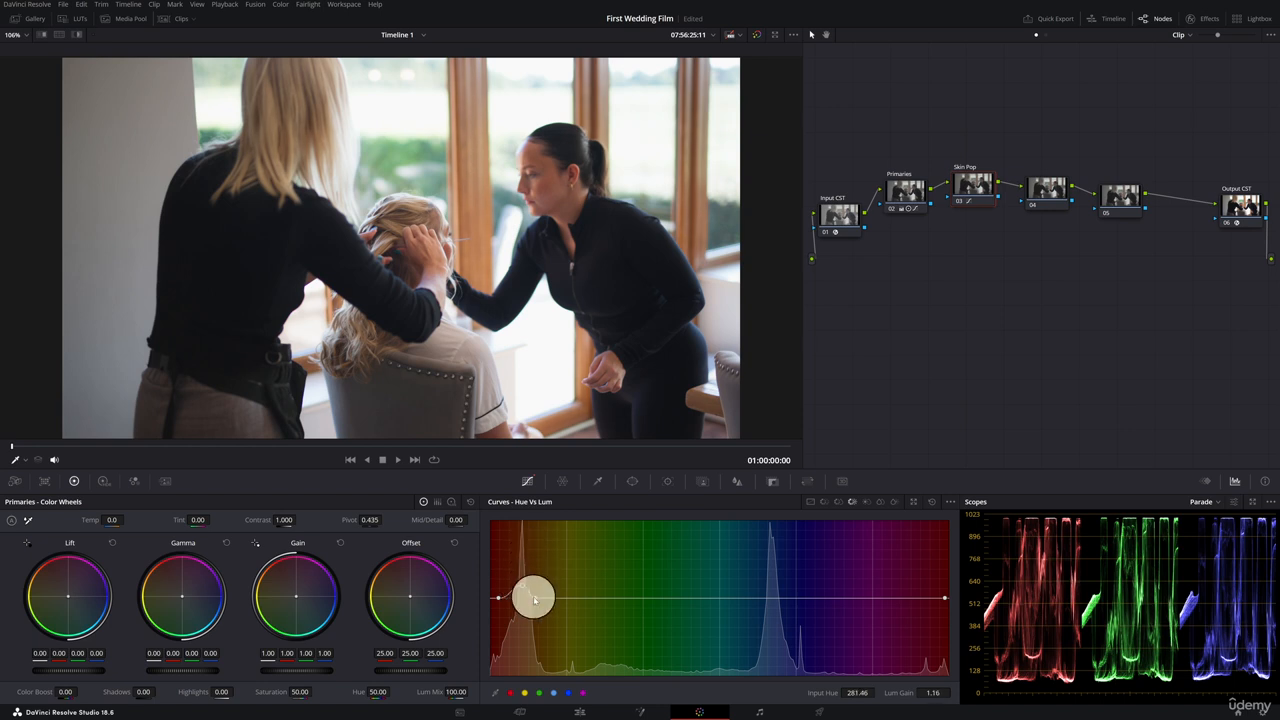
left_click_drag(534, 599, 540, 604)
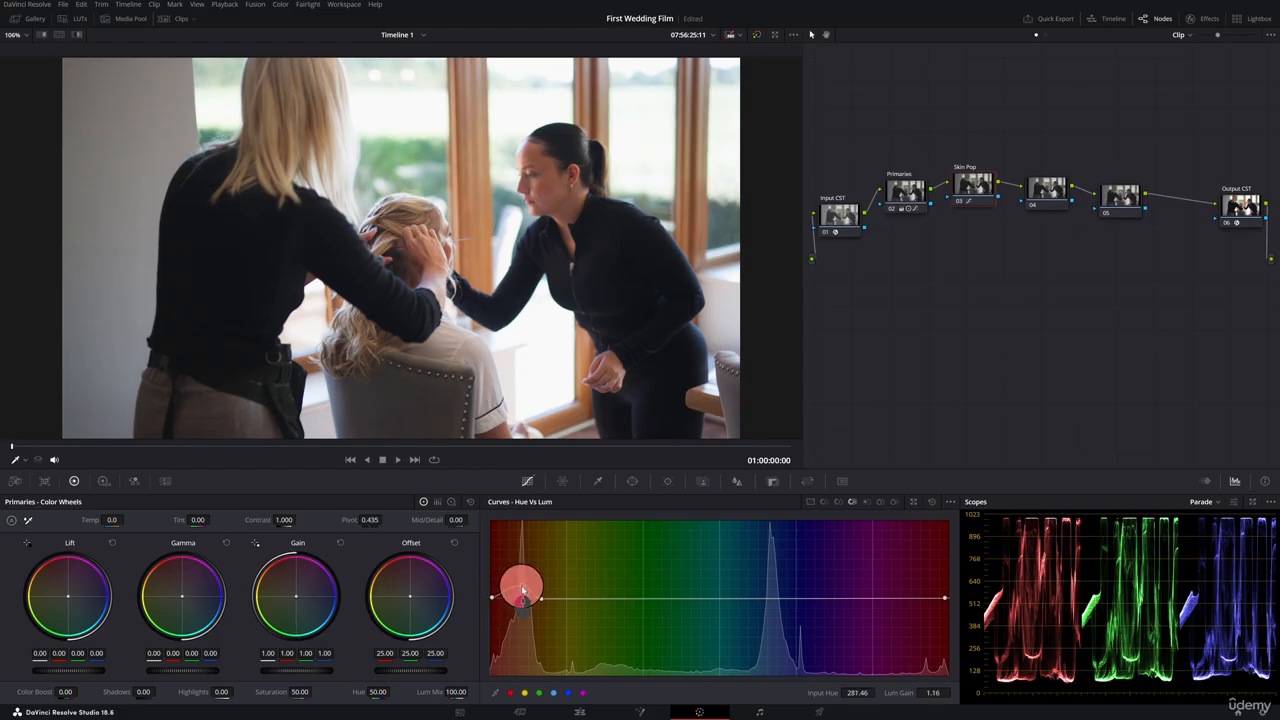
mouse_move(522, 580)
left_mouse_down()
mouse_move(521, 552)
mouse_move(523, 573)
left_mouse_up()
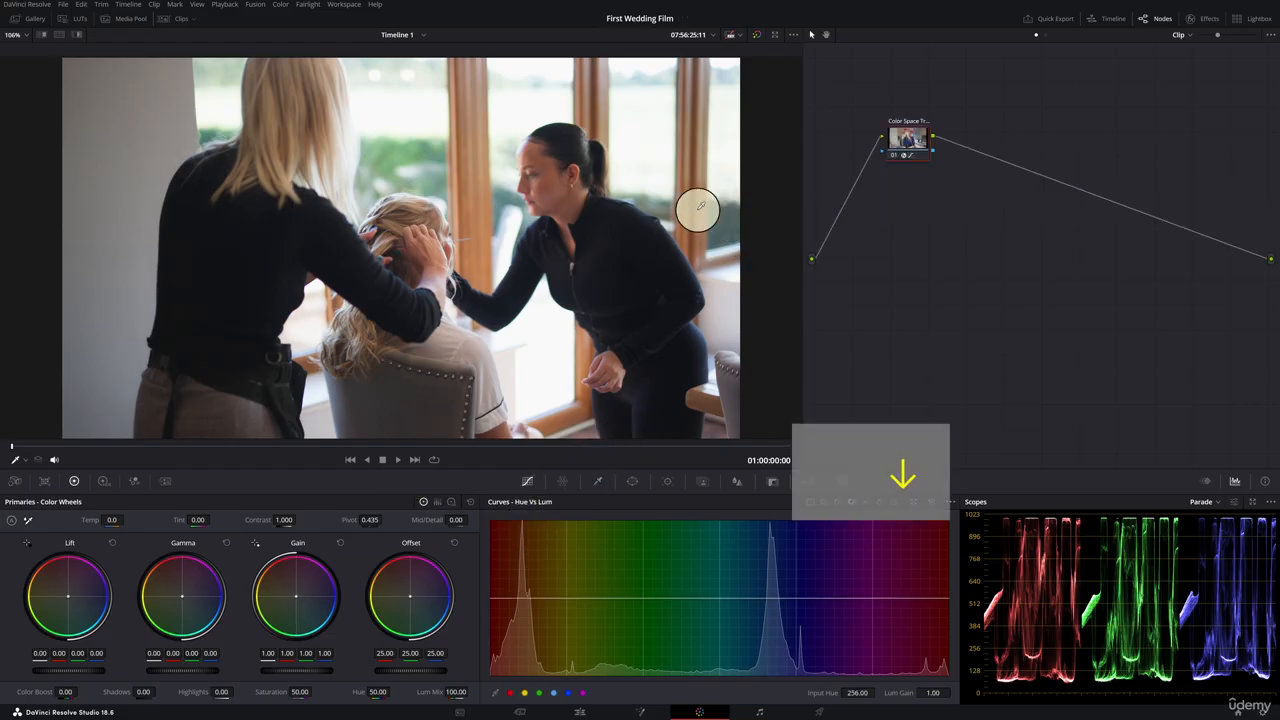
Move to clip 02, show the clip strip and apply clip 01's grade to it.
key("Down")
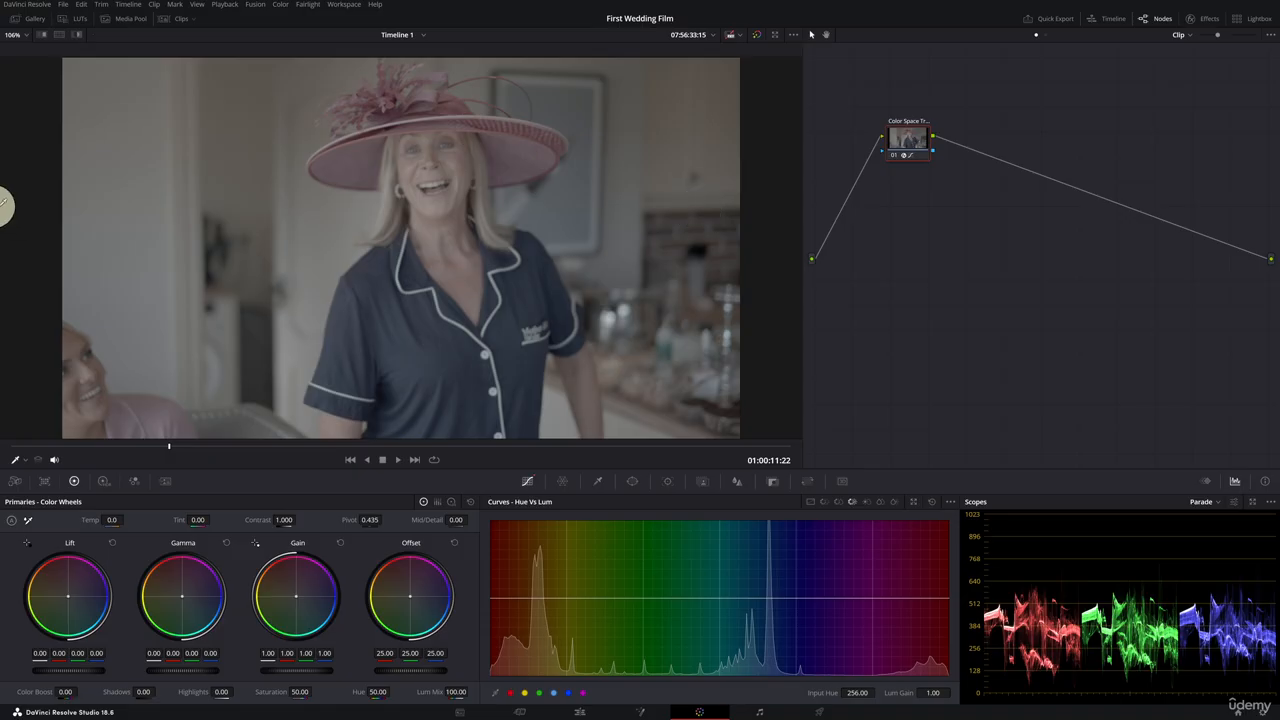
left_click(174, 20)
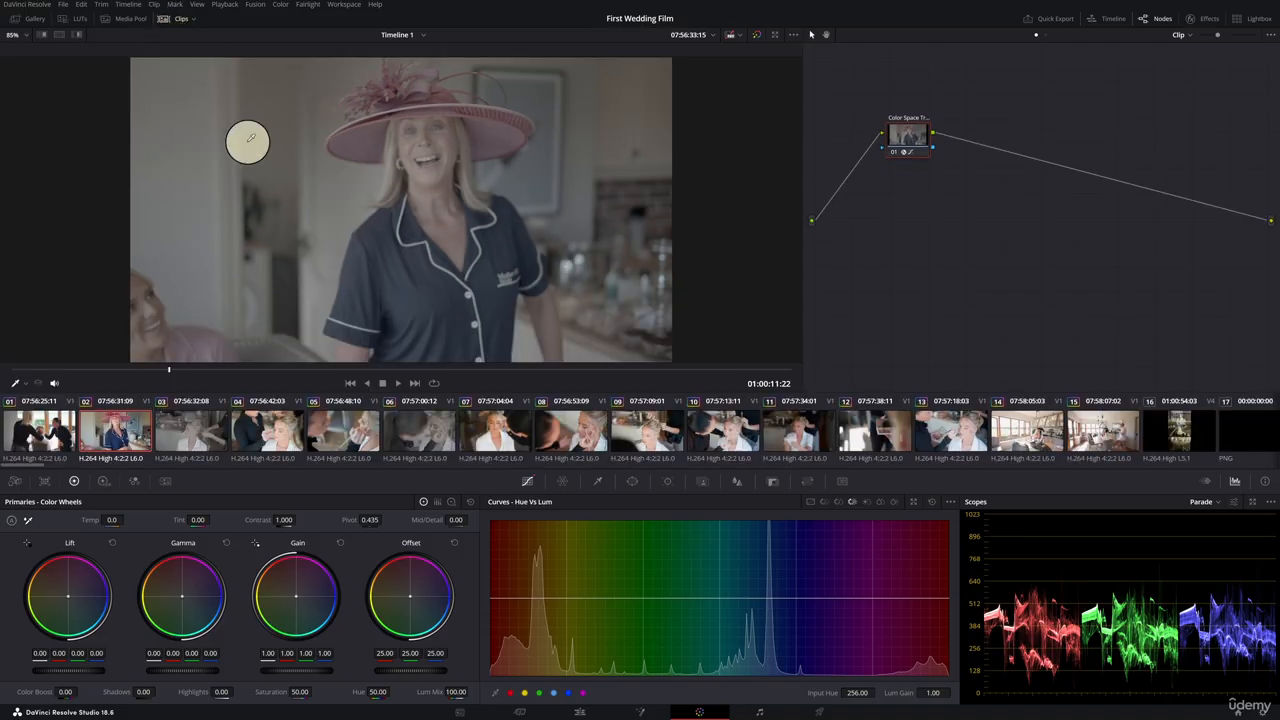
middle_click(52, 435)
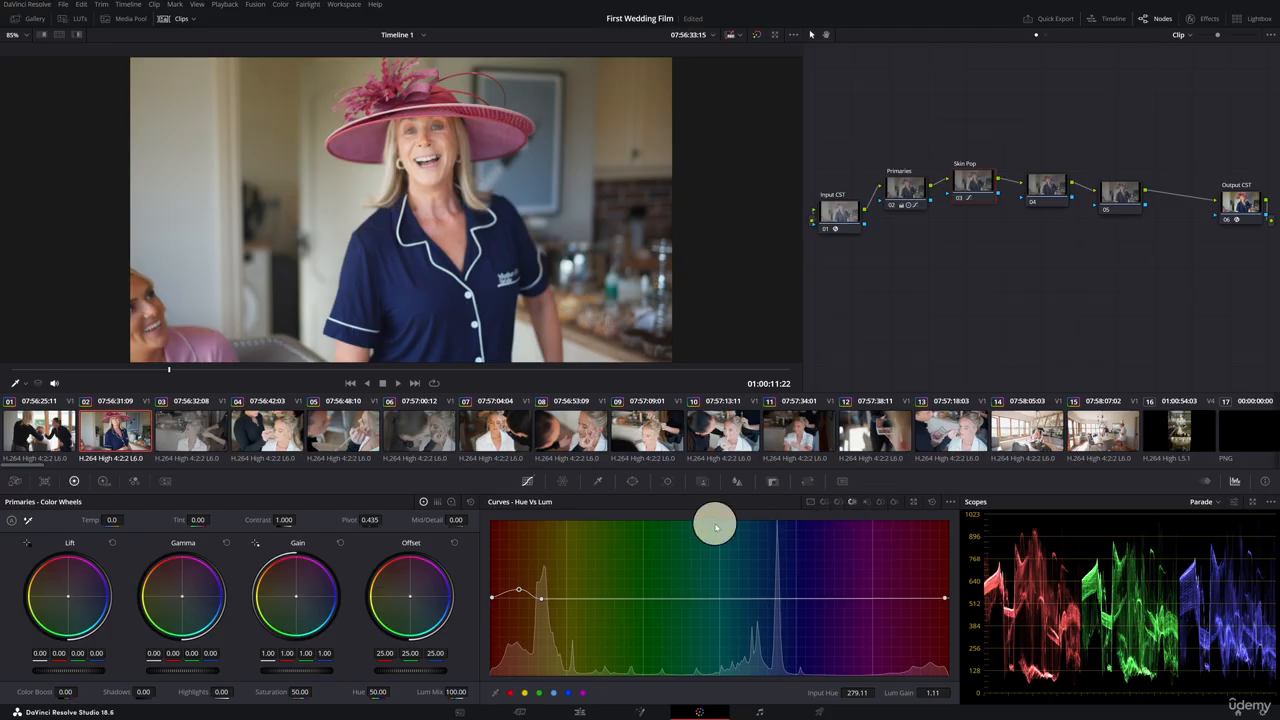
Raise clip 02's skin luminance to about 1.24 on Hue vs Lum and skin saturation to 1.10 on Hue vs Sat.
key("ctrl+d")
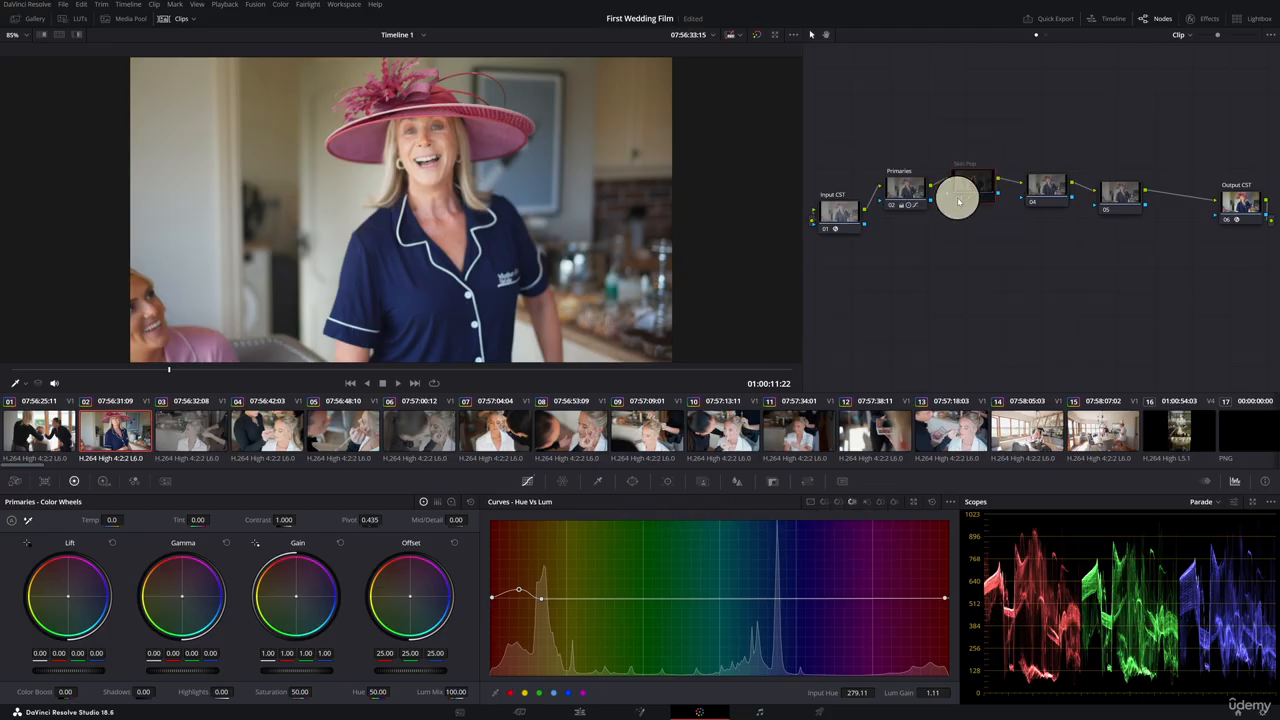
key("ctrl+d")
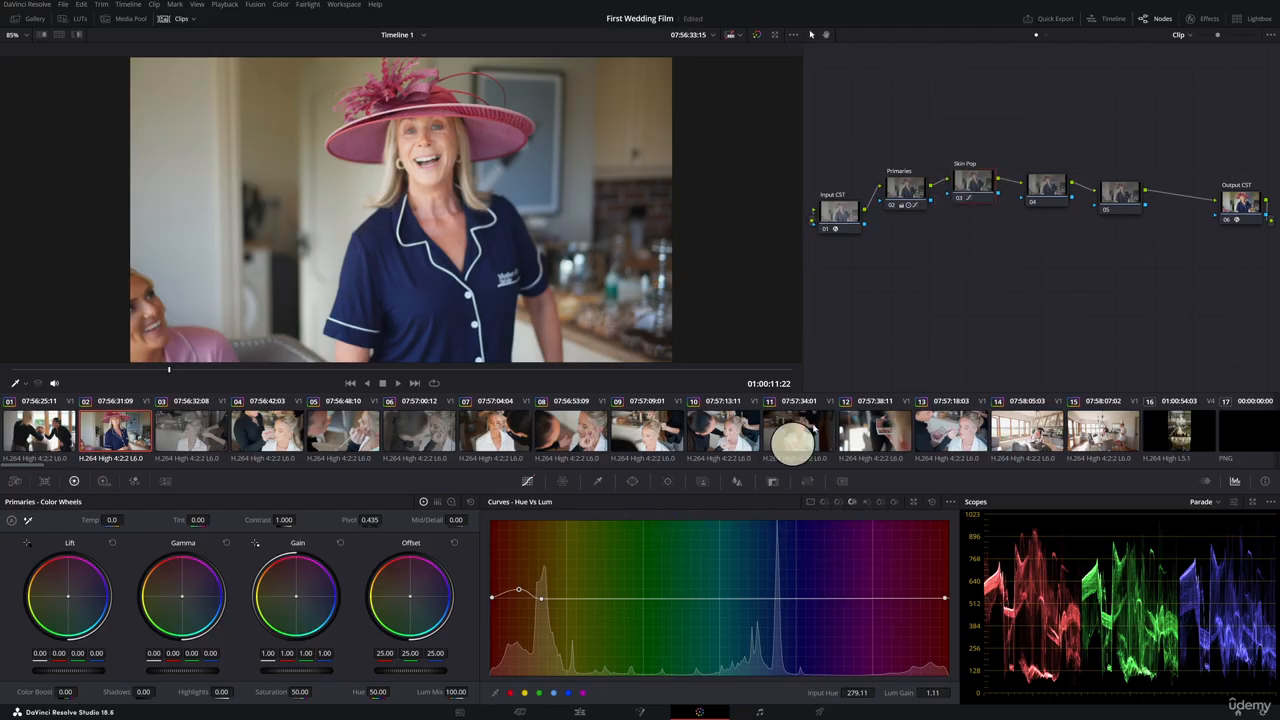
left_click_drag(518, 592, 518, 580)
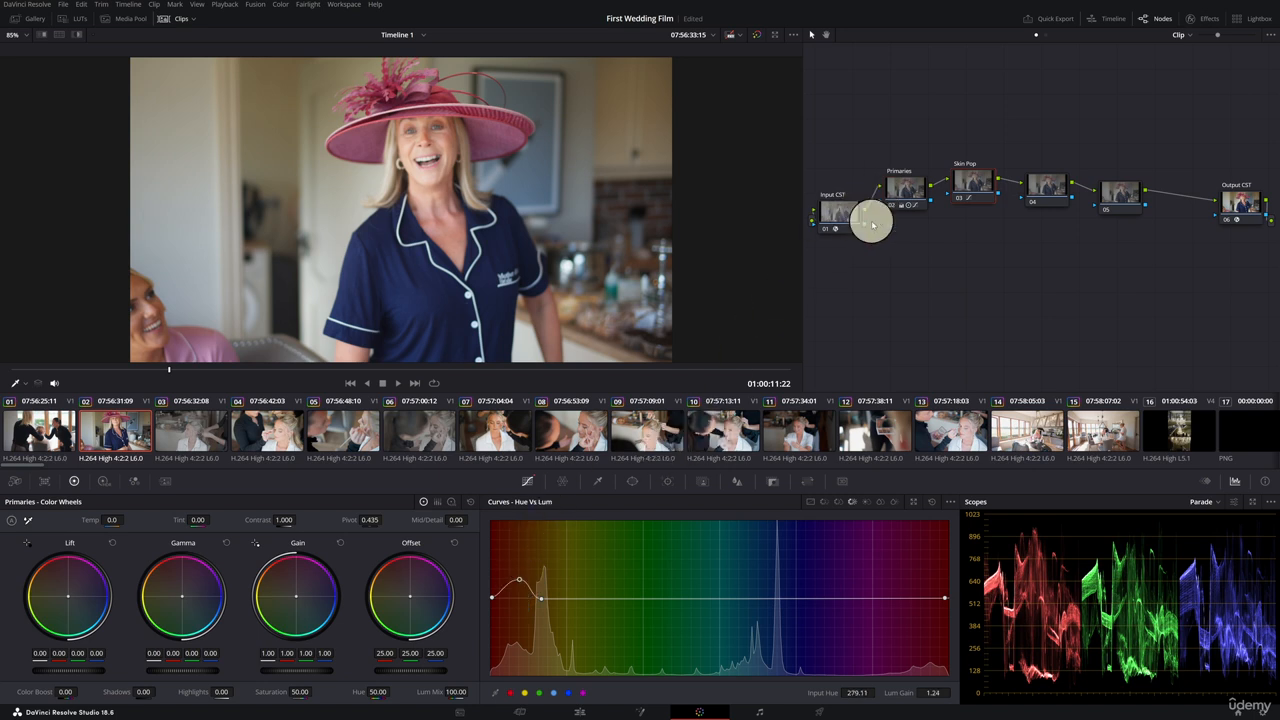
left_click(835, 506)
left_click_drag(549, 560, 518, 581)
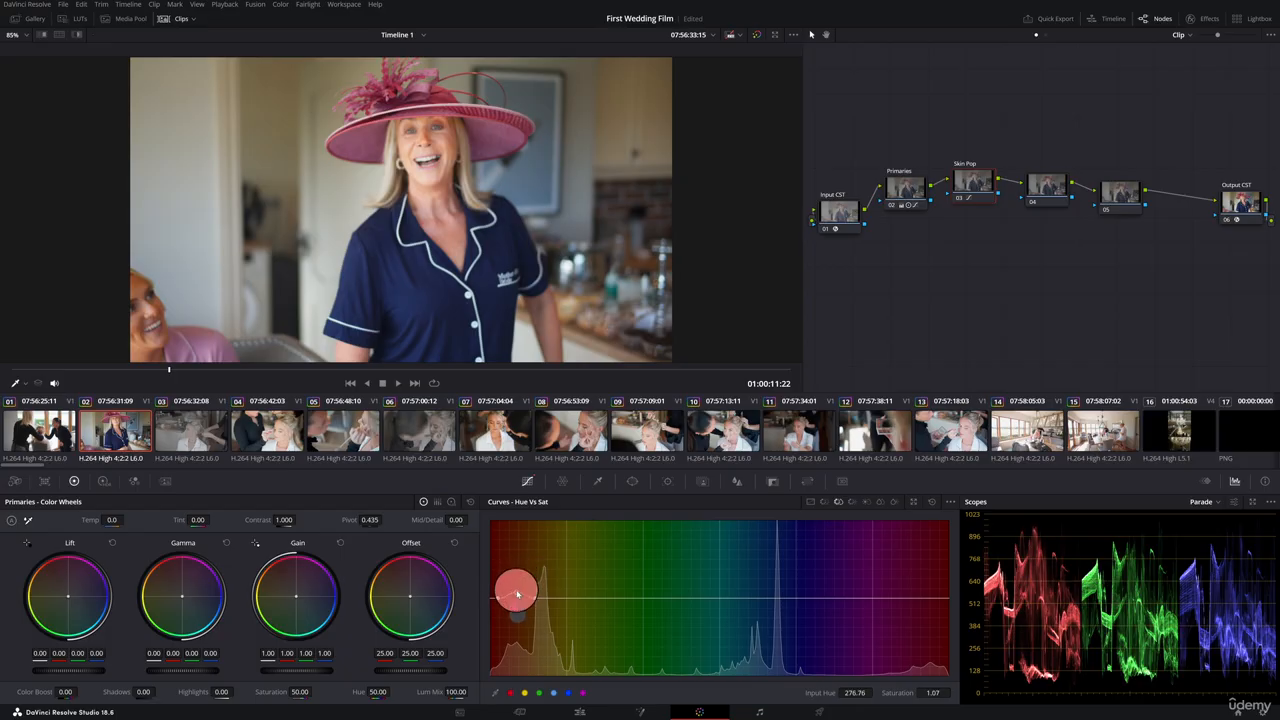
left_click_drag(517, 594, 515, 590)
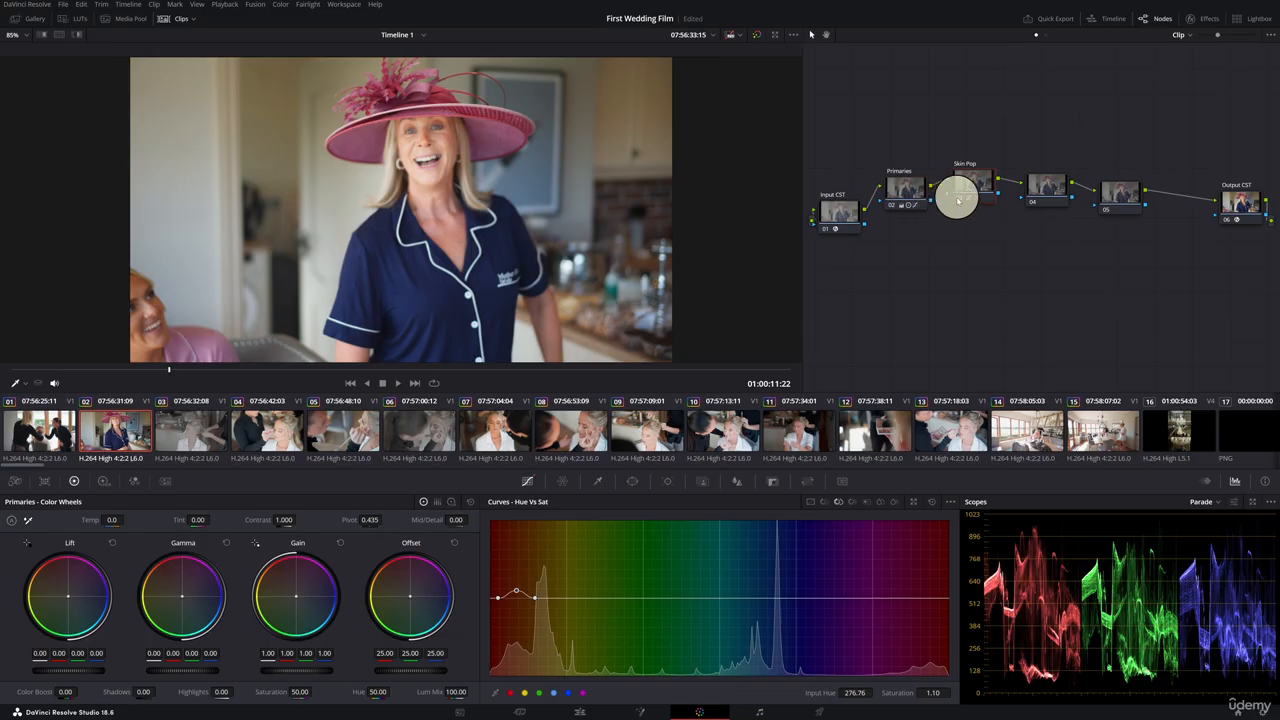
Toggle the Skin Pop node and zoom the viewer to 300% to inspect the woman's face across the clip.
key("ctrl+d")
left_click(960, 200)
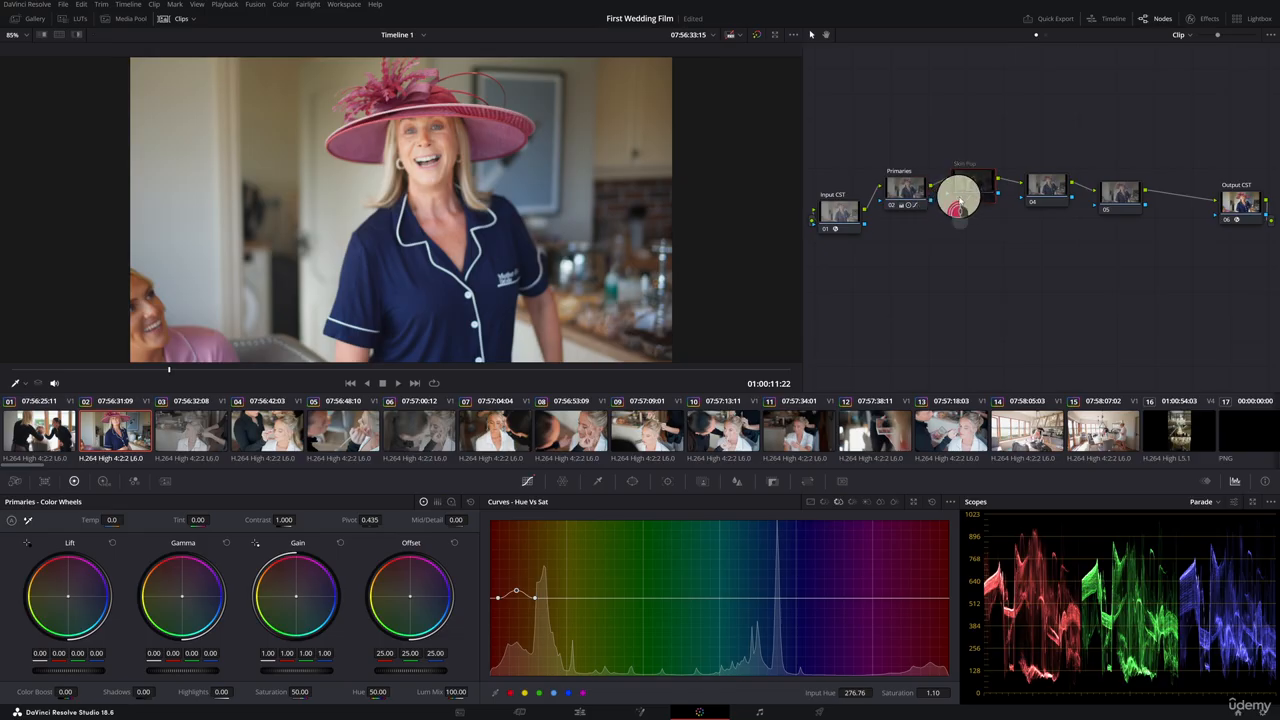
left_click(27, 35)
left_click(22, 132)
left_click_drag(440, 210, 521, 252)
left_click_drag(169, 369, 482, 346)
left_click_drag(638, 234, 583, 143)
left_click_drag(645, 212, 684, 193)
left_click(961, 204)
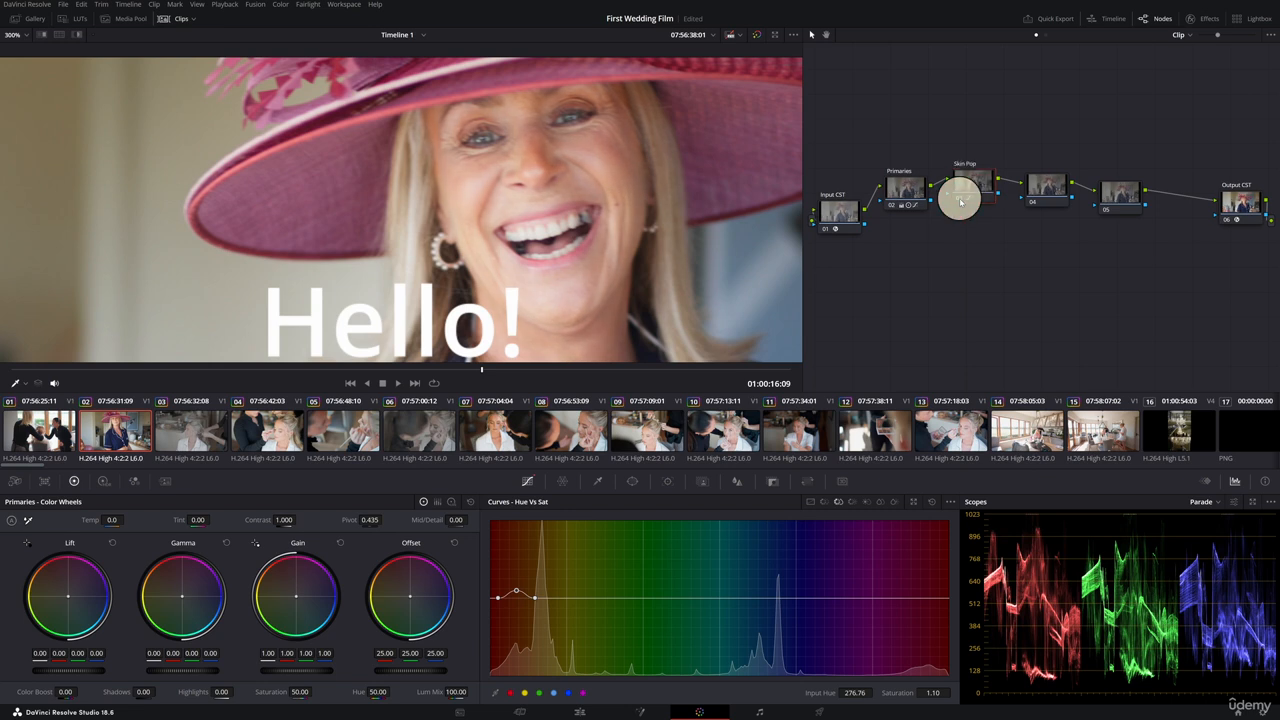
left_click(961, 203)
left_click(962, 196)
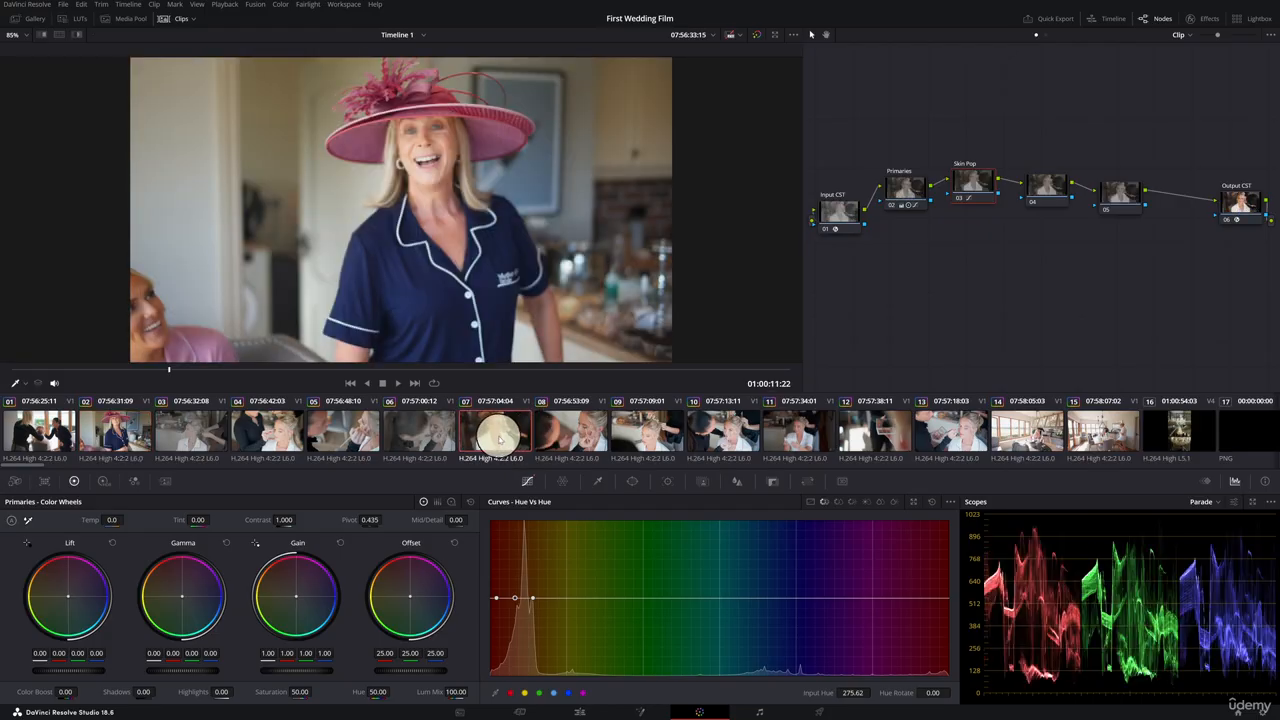
Copy clip 07's grade and paste it onto clips 01 to 15.
left_click(500, 437)
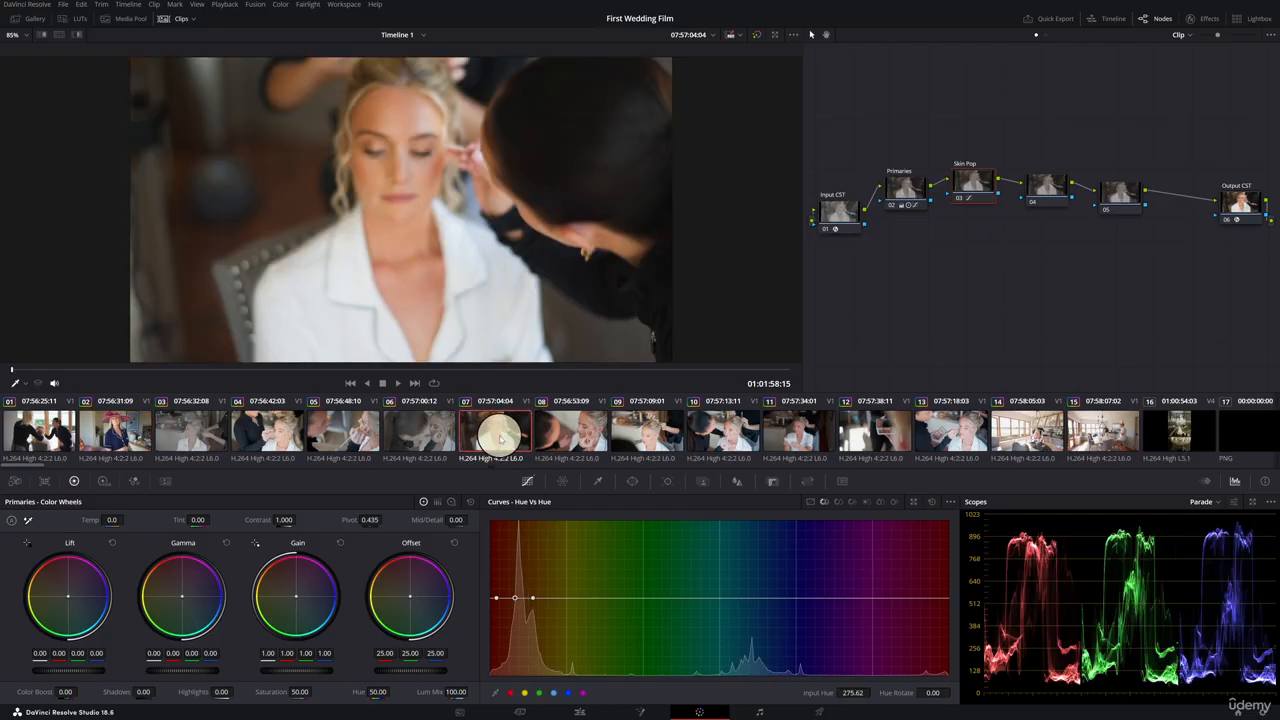
key("ctrl+c")
left_click(57, 441)
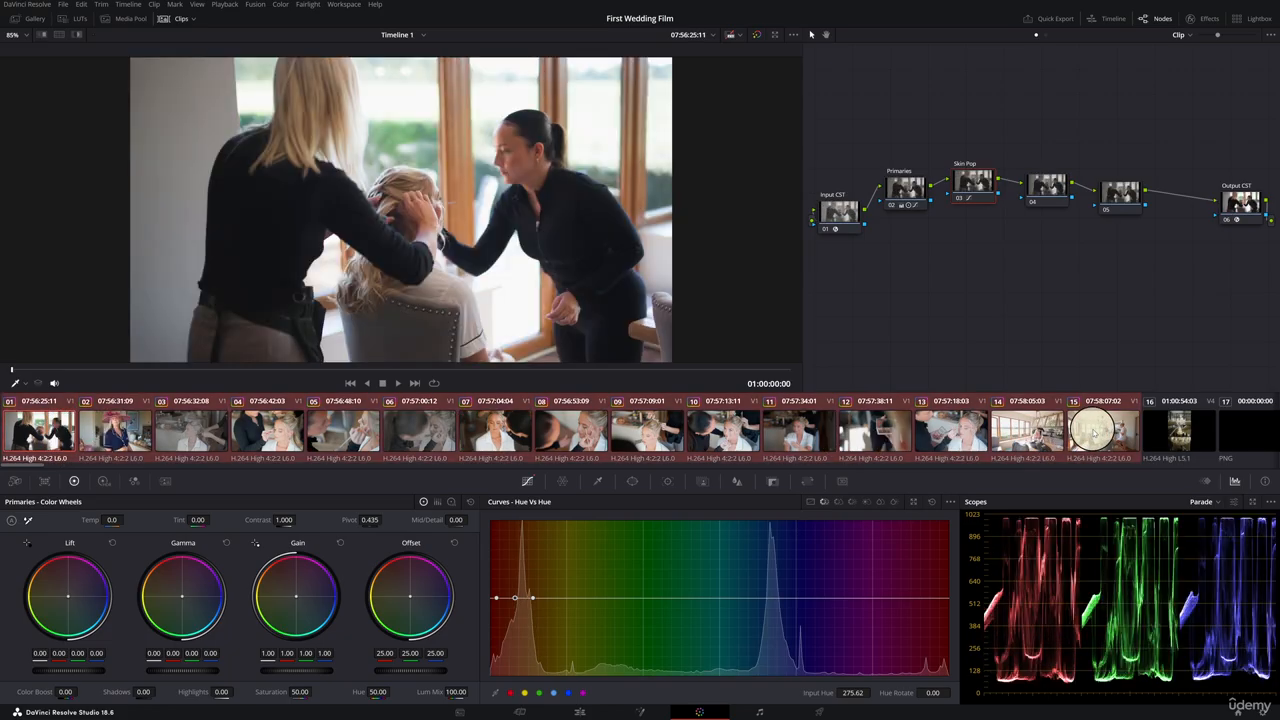
key("ctrl+v")
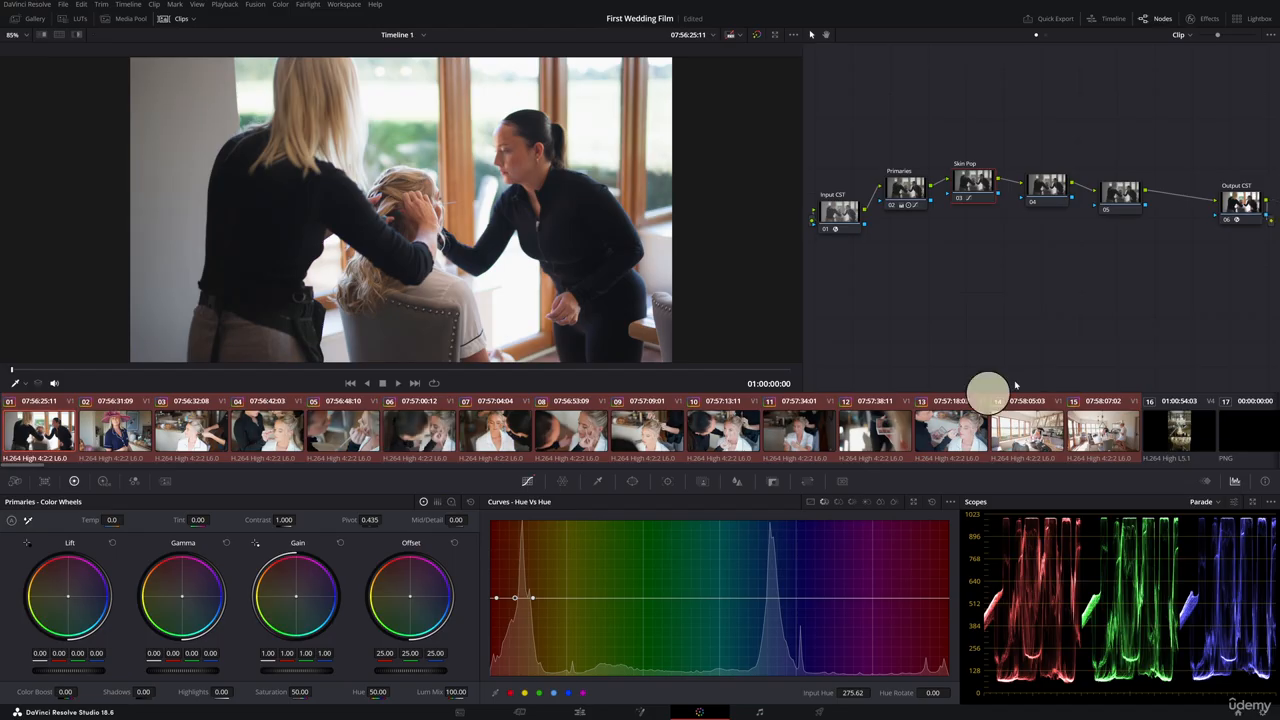
On clip 10's Primaries node, reshape the custom curve by nudging its highlight, shadow and black points.
left_click(668, 428)
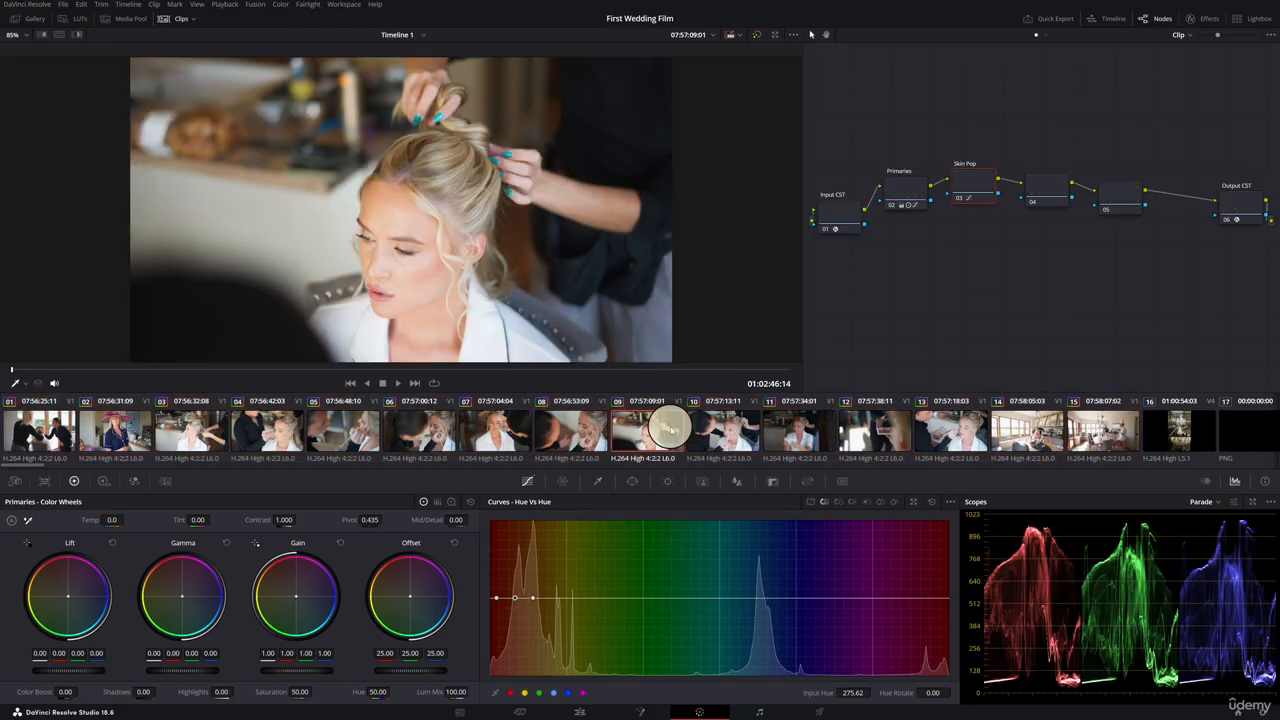
left_click(733, 434)
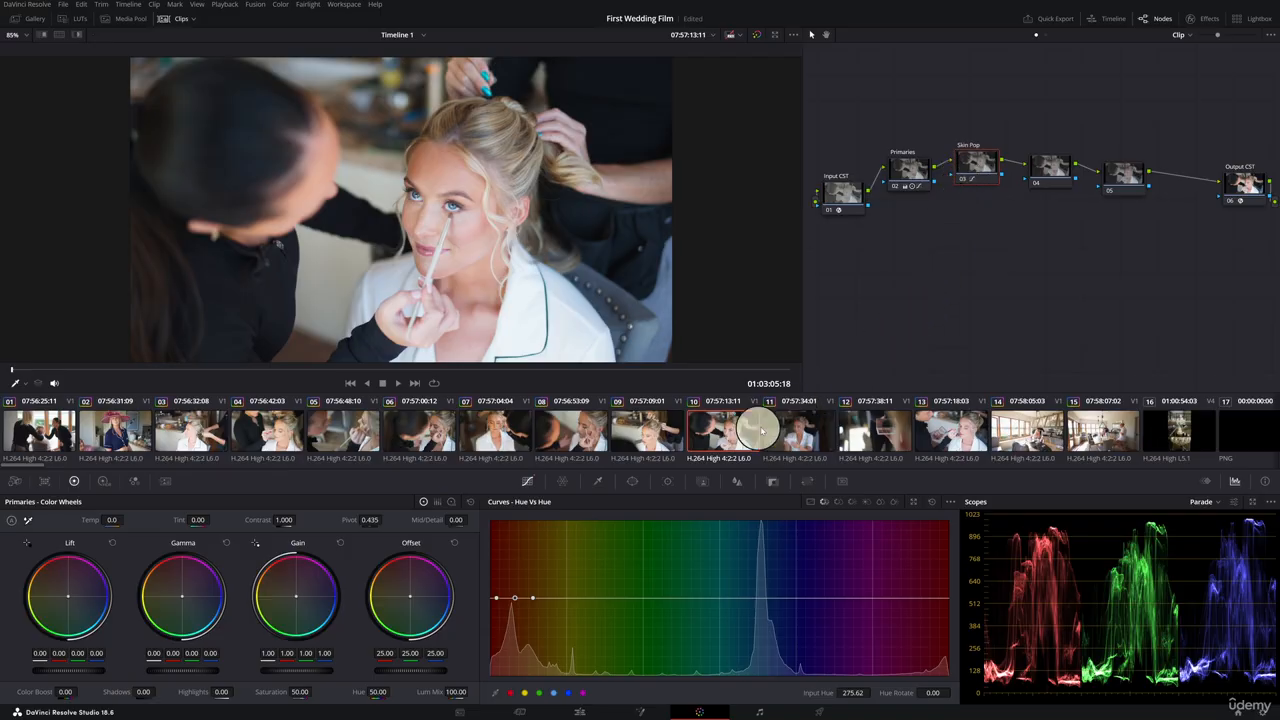
left_click(914, 163)
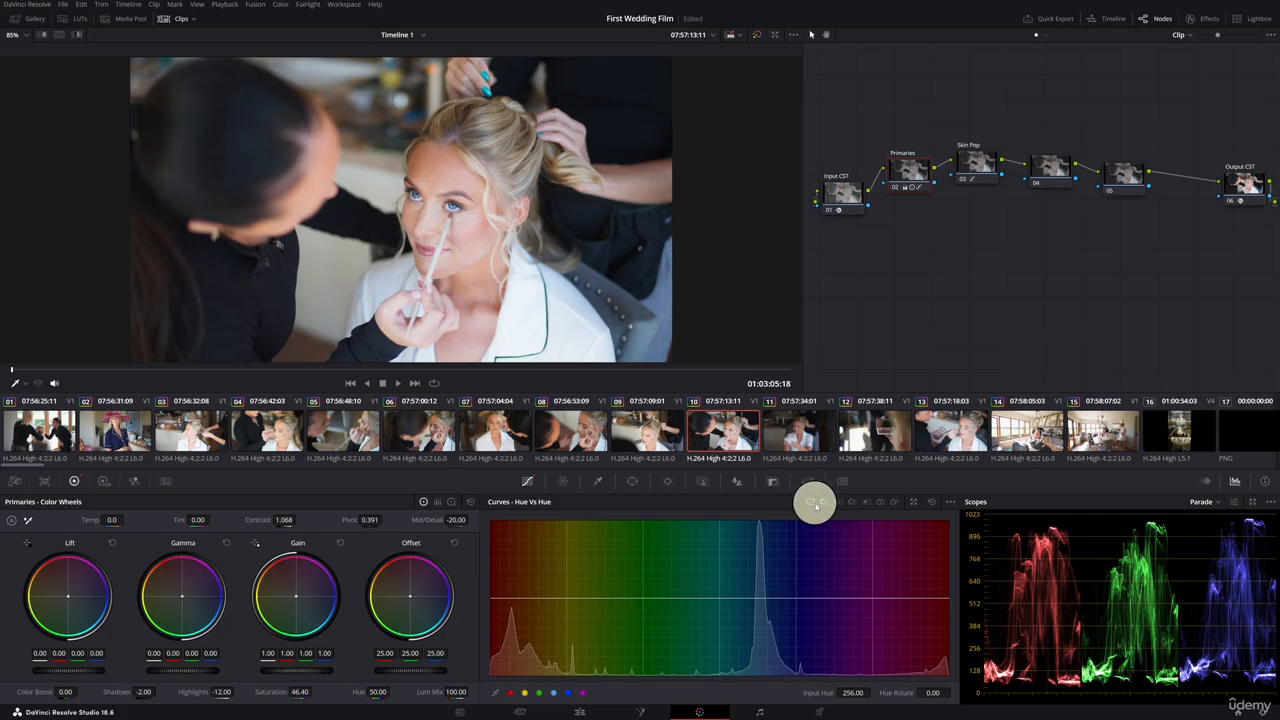
left_click(810, 503)
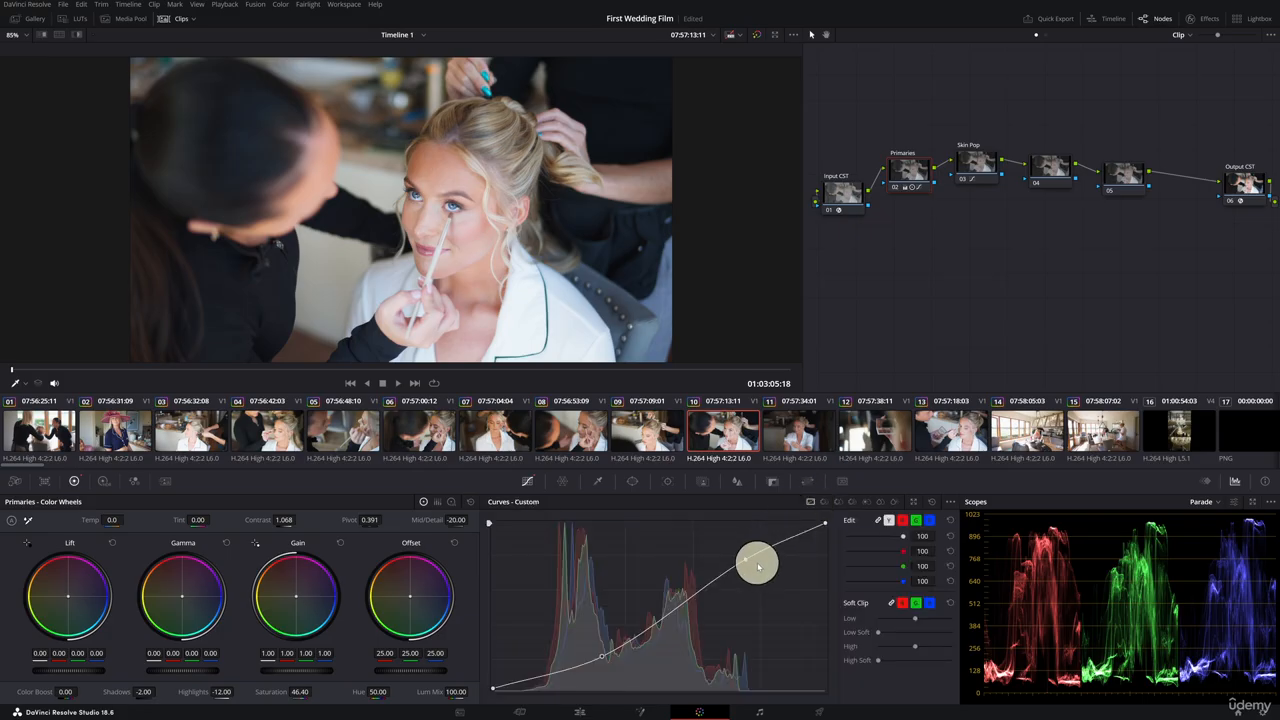
left_click_drag(748, 563, 748, 557)
left_click_drag(601, 657, 602, 661)
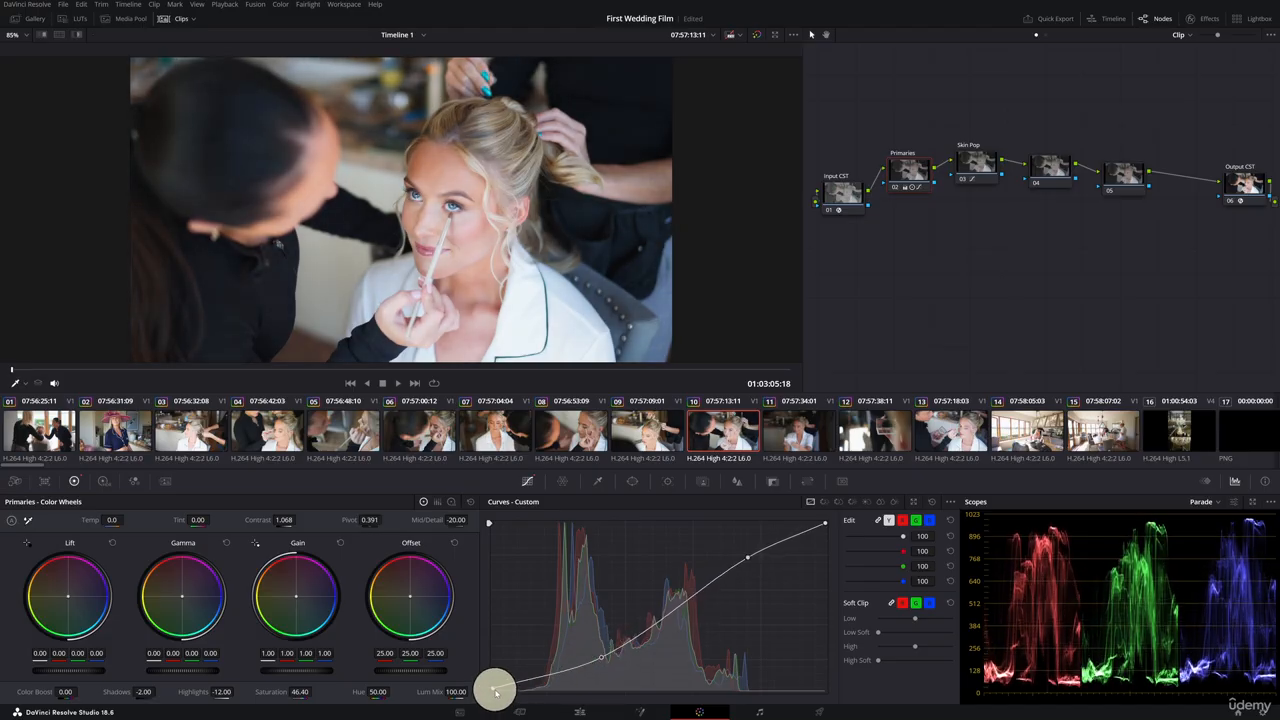
left_click_drag(494, 691, 493, 684)
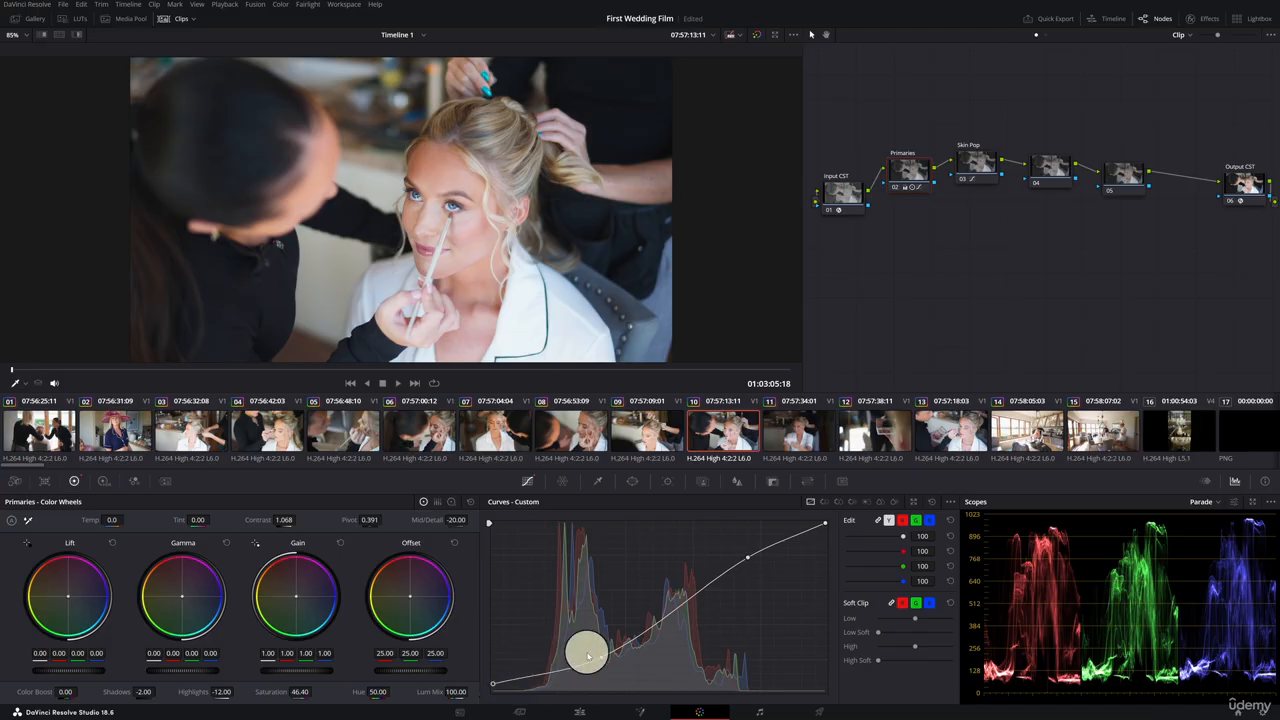
left_click_drag(600, 657, 597, 661)
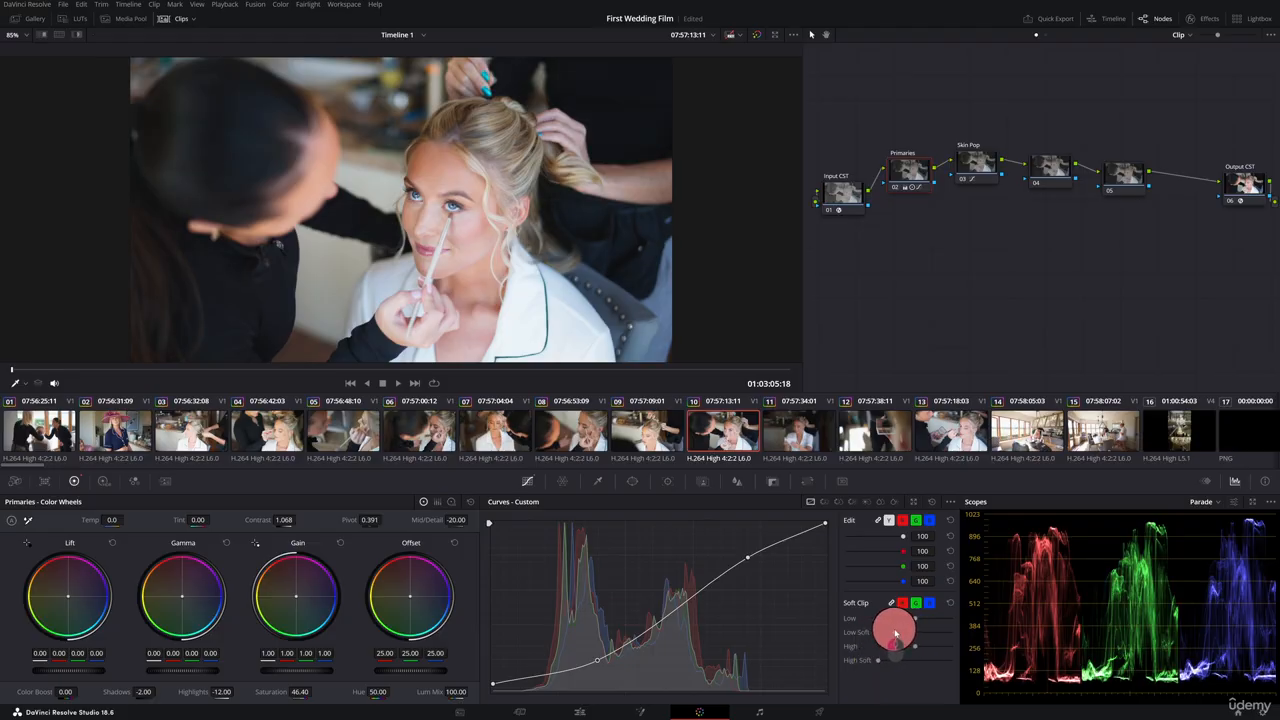
Adjust the curve's low and high soft clip and nudge its black and shadow points again.
mouse_move(886, 632)
left_mouse_down()
mouse_move(934, 632)
mouse_move(889, 632)
left_mouse_up()
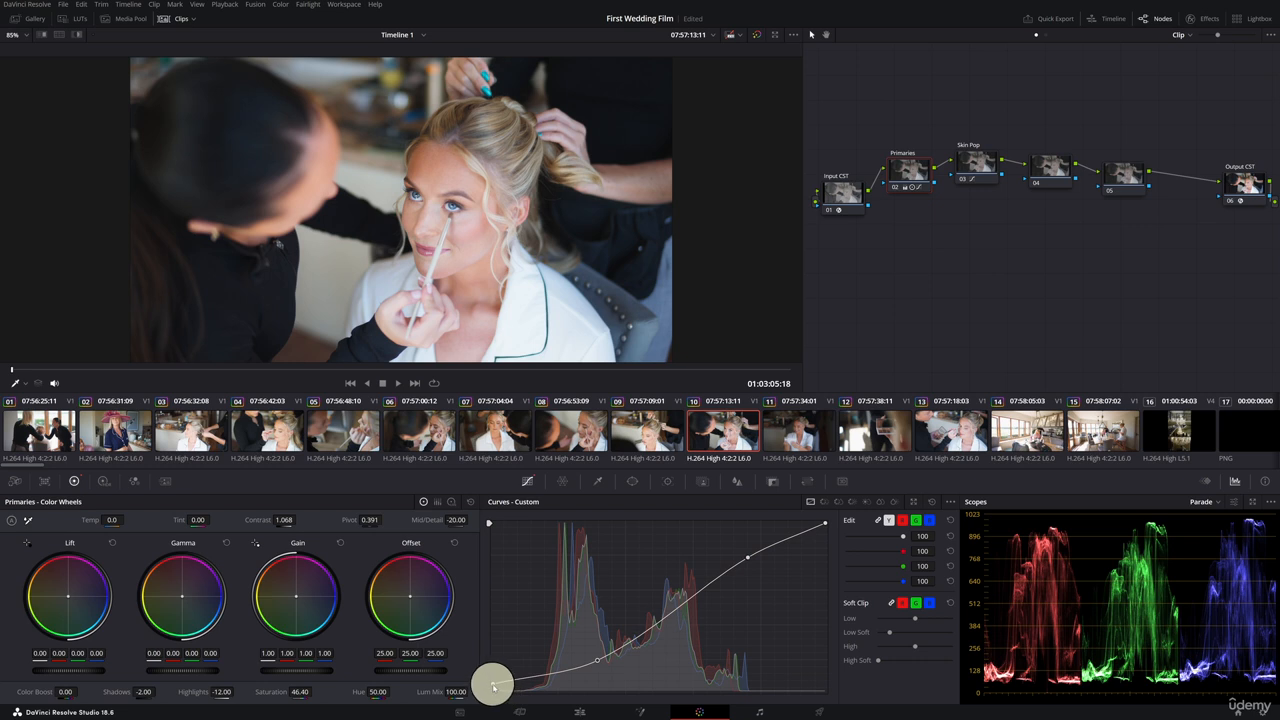
left_click_drag(493, 686, 491, 677)
left_click_drag(597, 660, 596, 657)
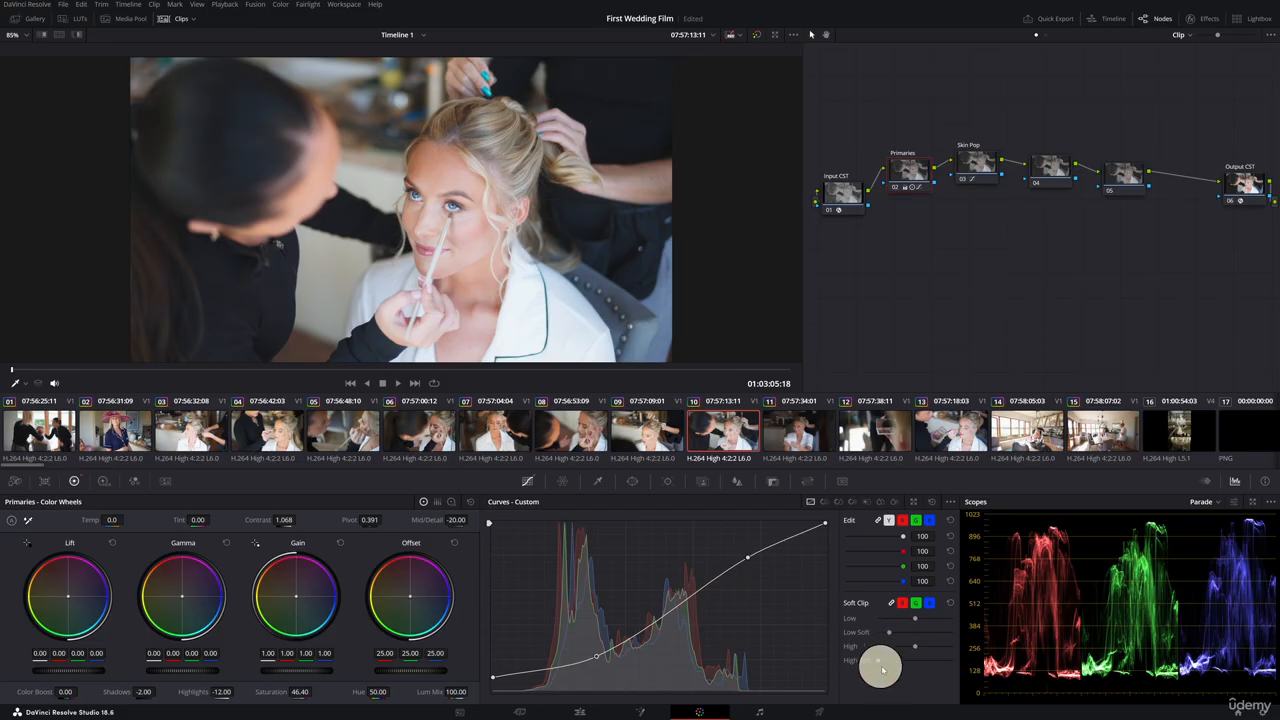
left_click_drag(914, 664, 897, 660)
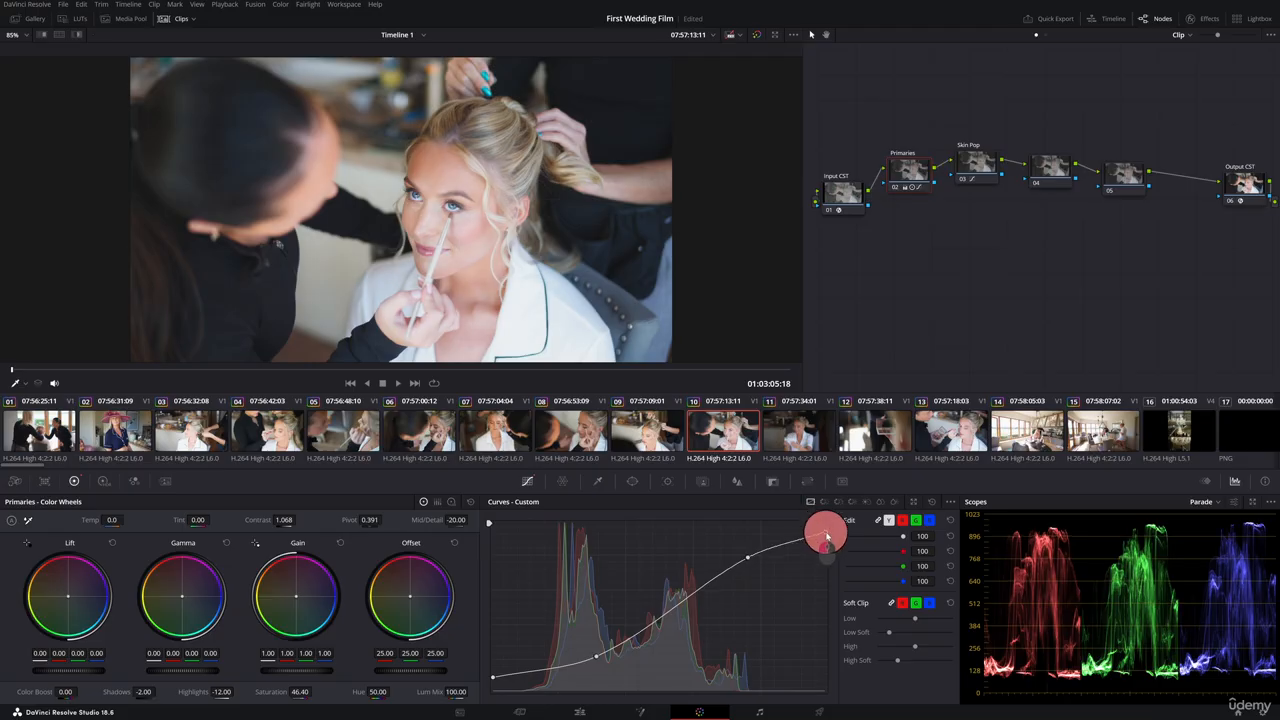
Nudge the highlight point of clip 10's custom curve once more.
left_click_drag(749, 557, 748, 562)
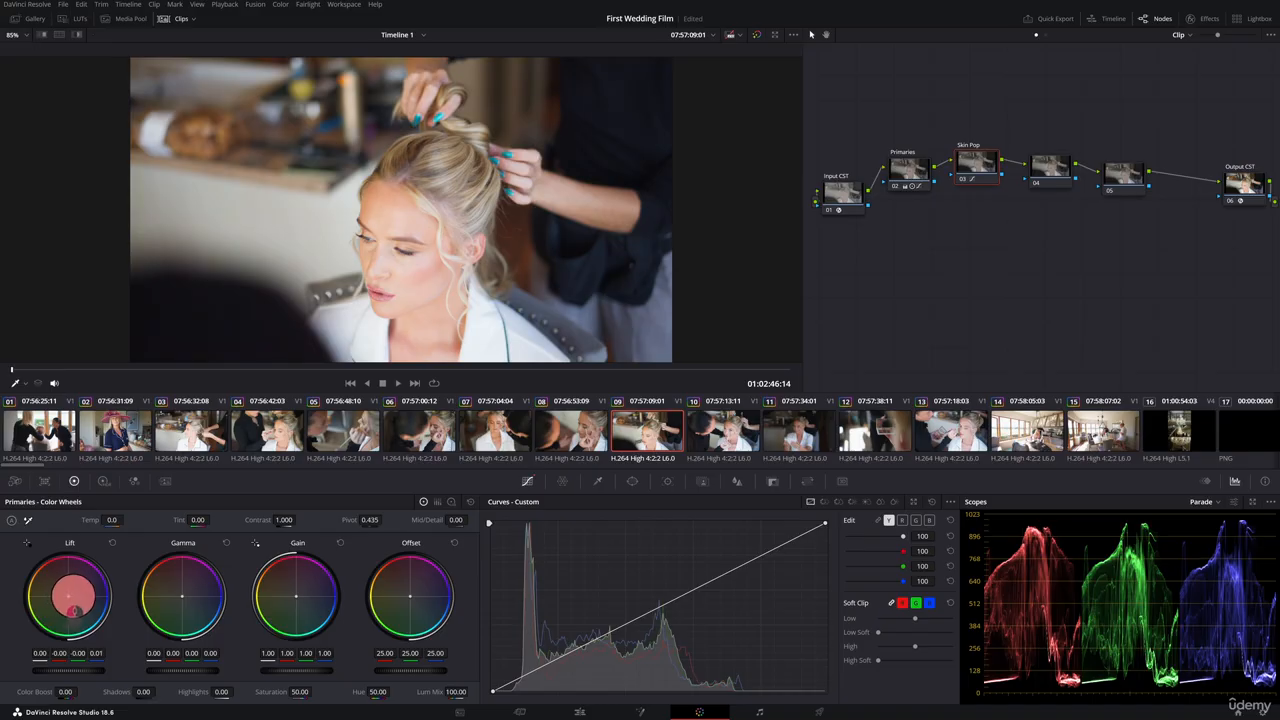
left_click_drag(70, 610, 90, 618)
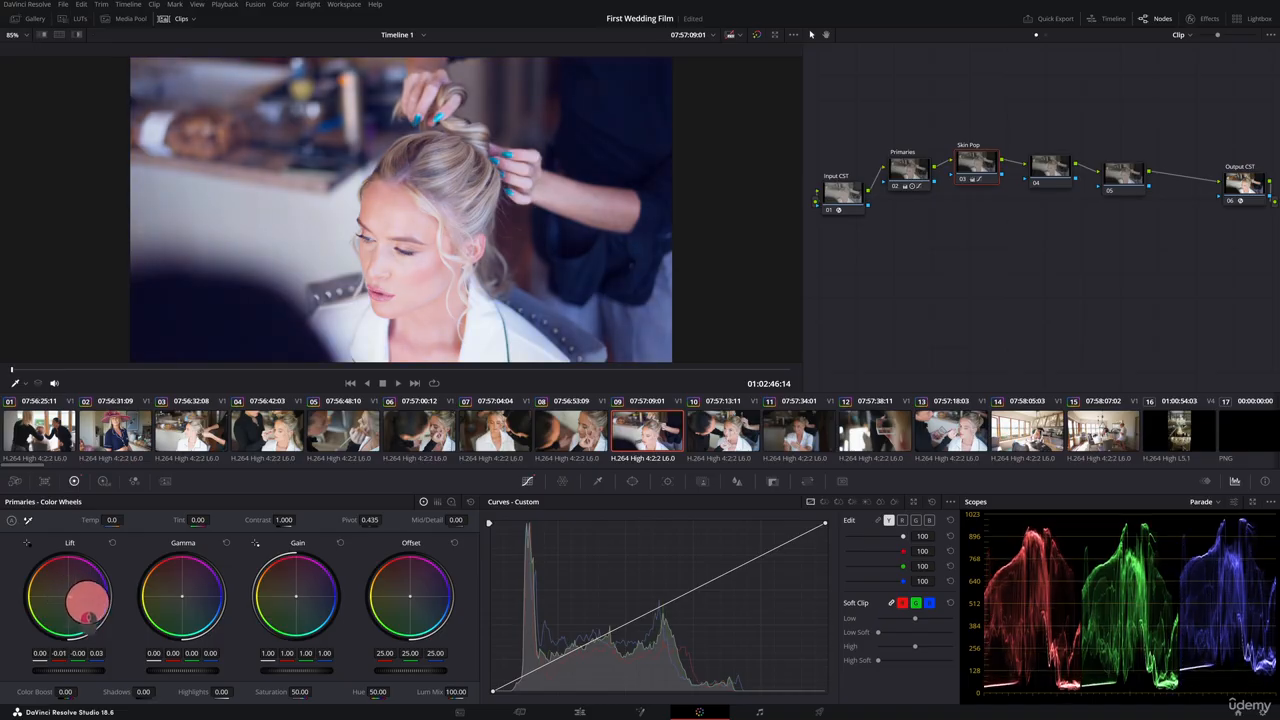
left_click_drag(182, 610, 174, 601)
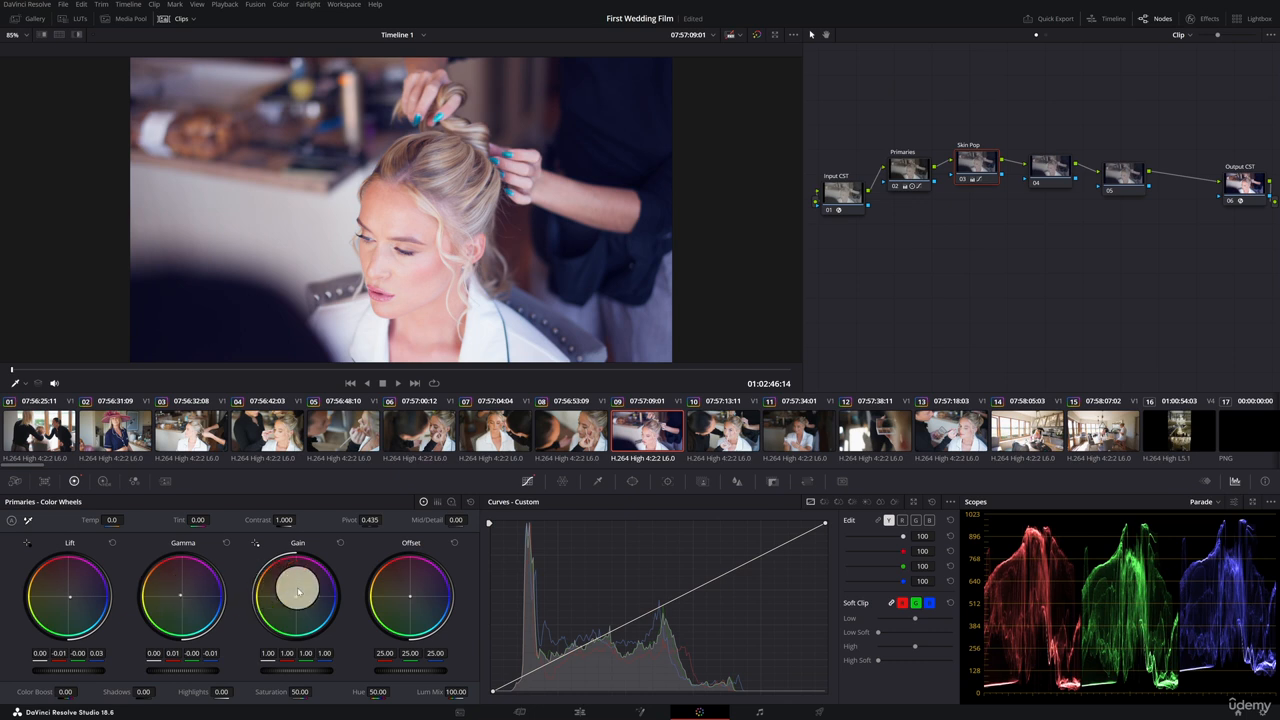
left_click(470, 504)
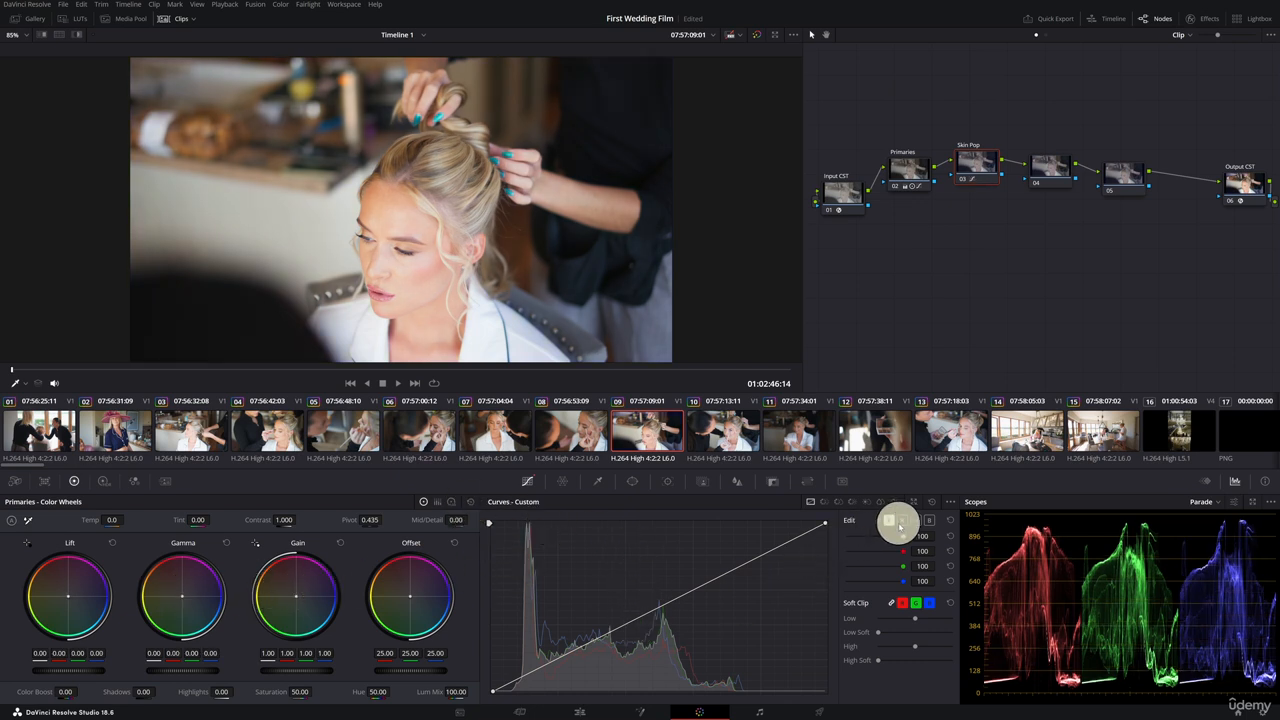
On clip 09's Primaries node, pull down the blue curve in the shadows and add and adjust red curve points in the shadows.
left_click(929, 520)
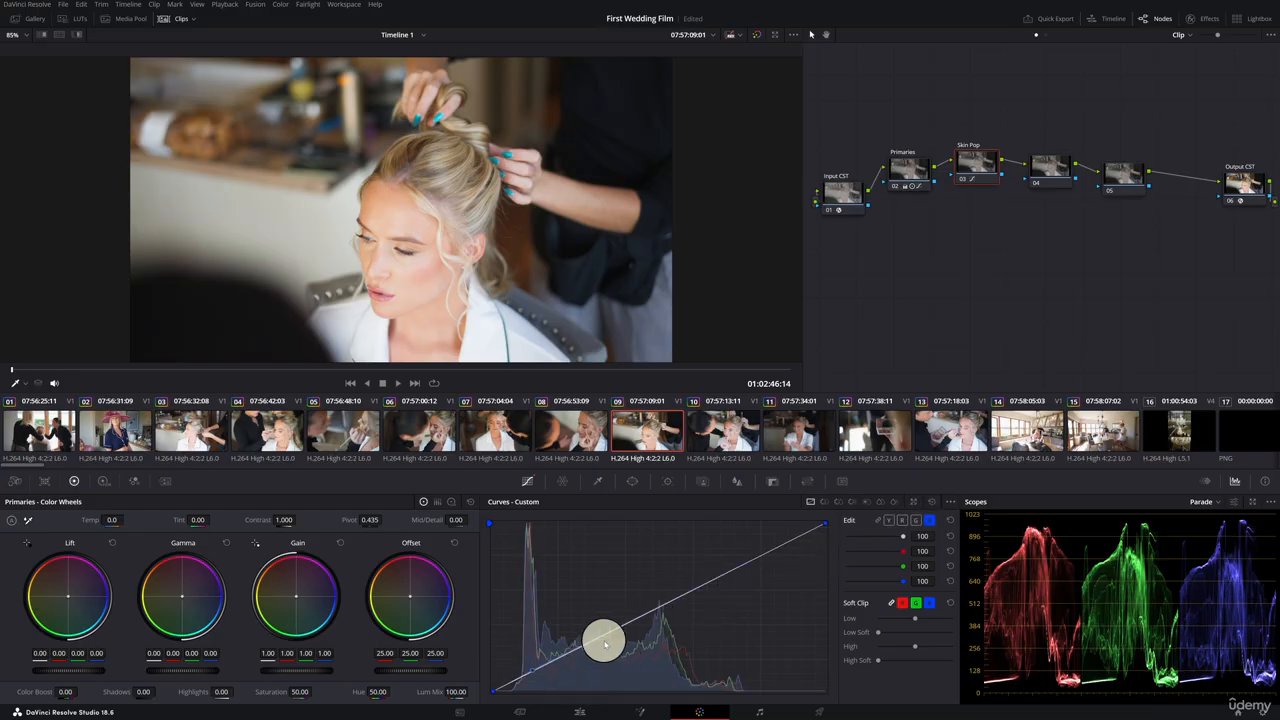
left_click_drag(617, 636, 585, 644)
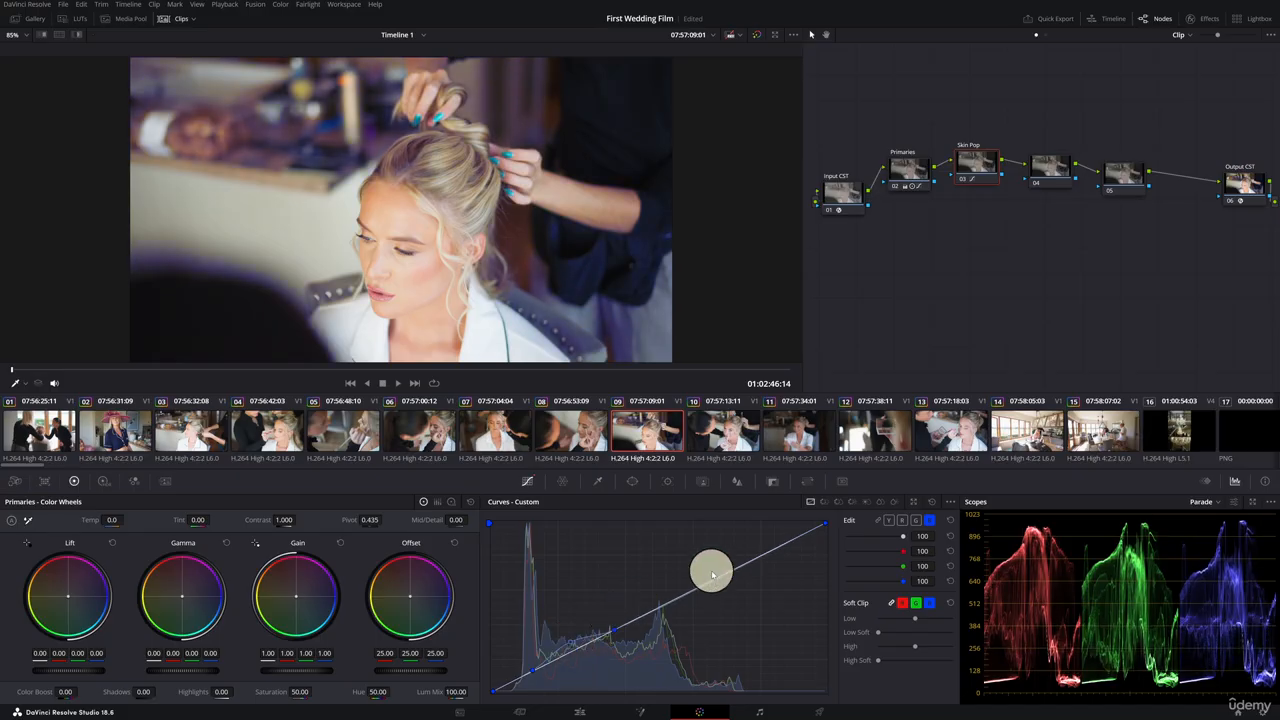
left_click(902, 520)
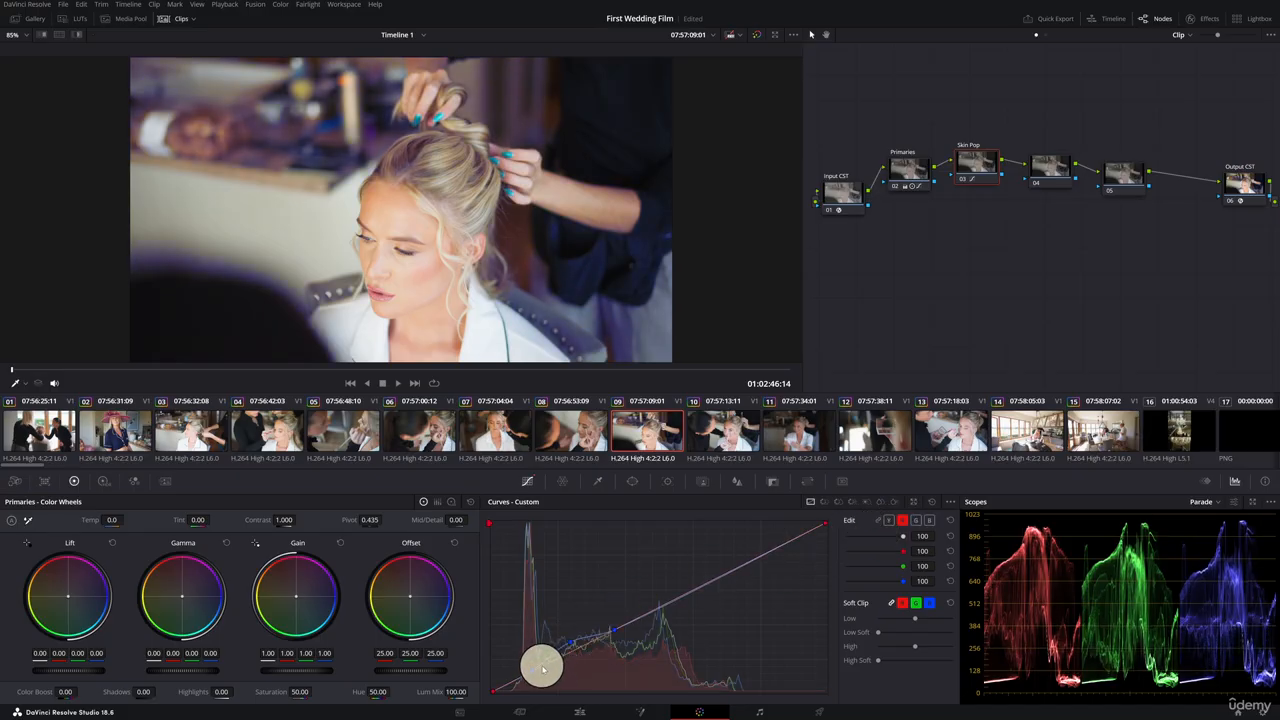
left_click(538, 670)
left_click(621, 626)
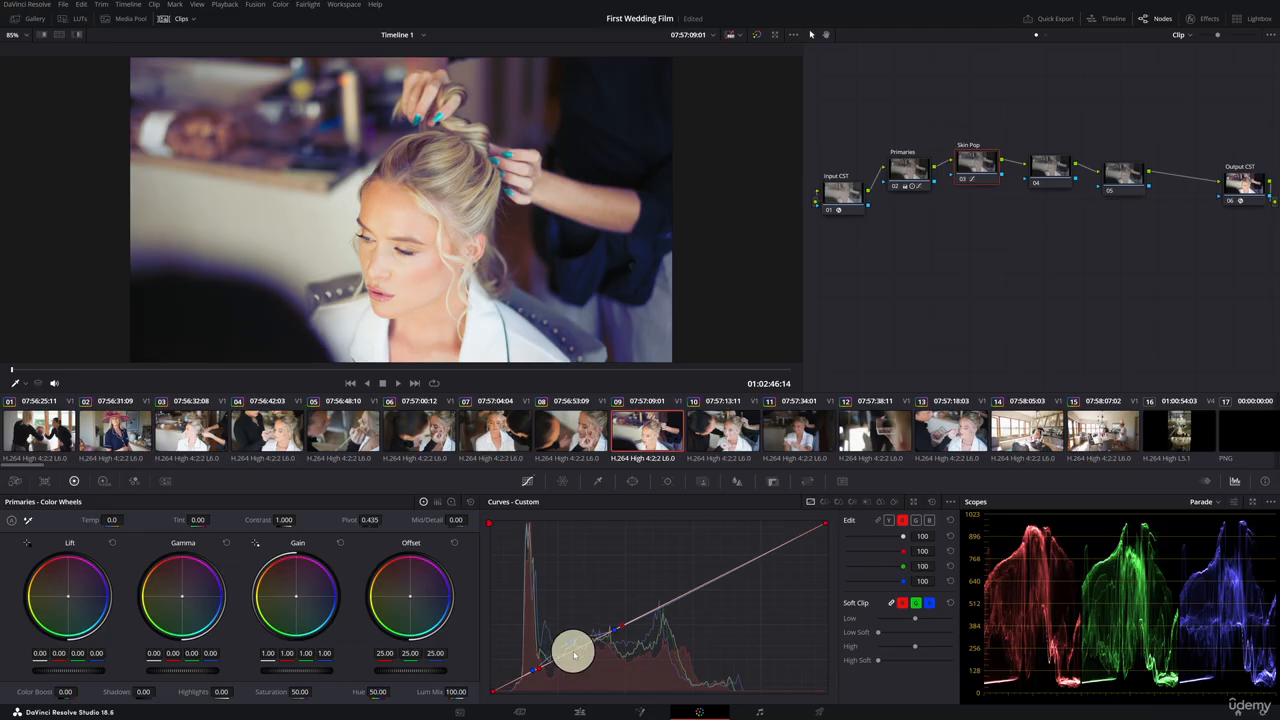
left_click_drag(576, 654, 573, 650)
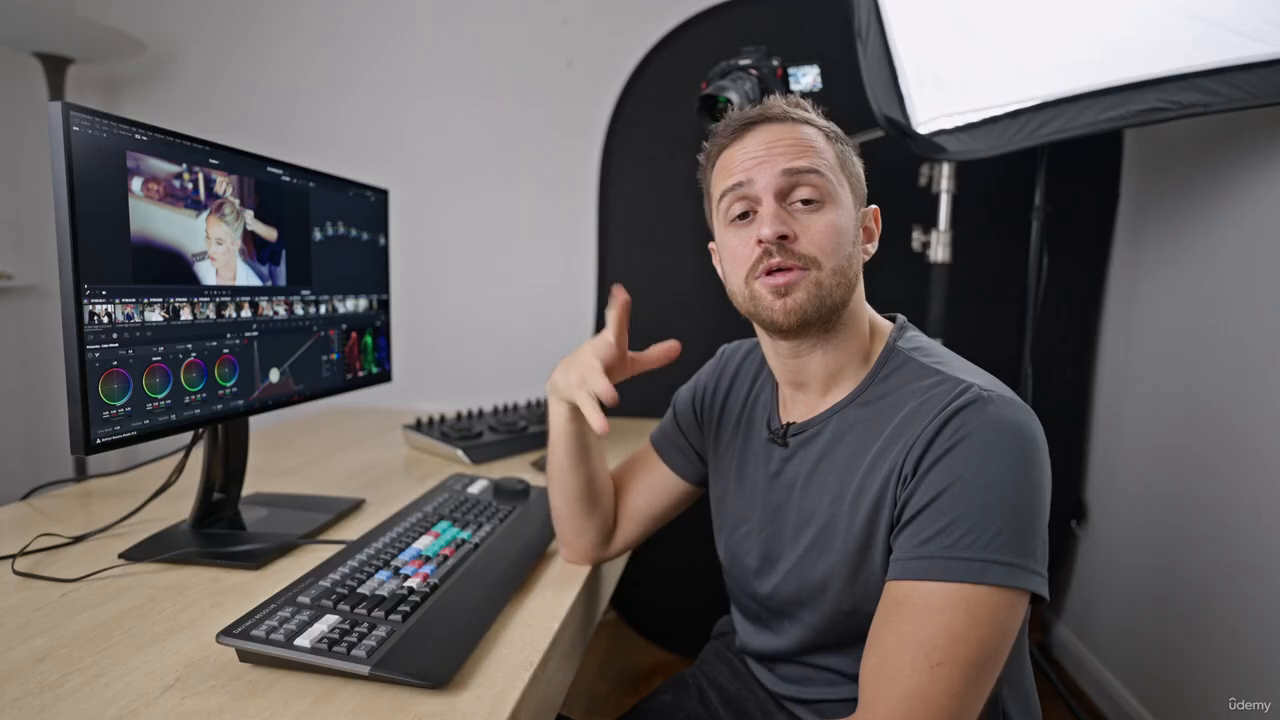